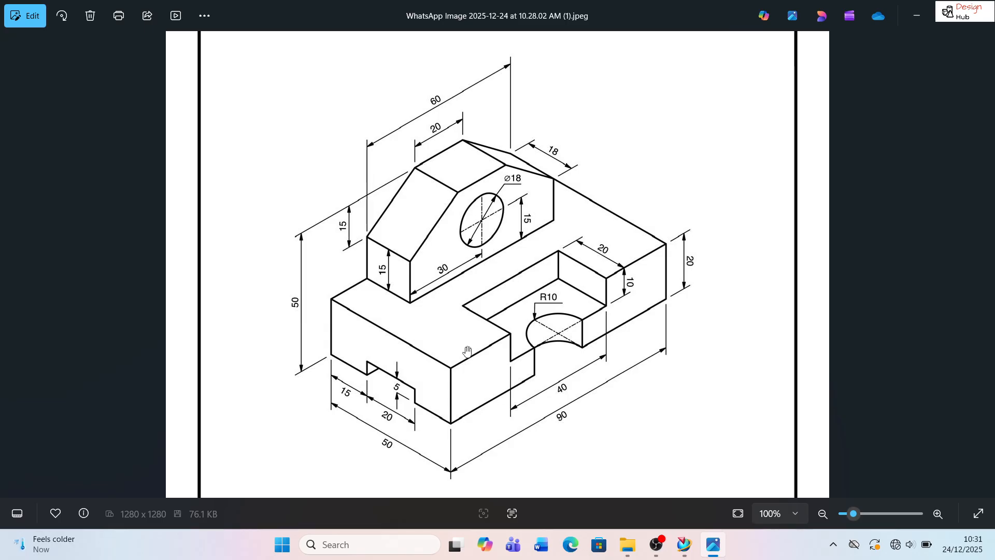
Switch to NX and sketch a 50 mm horizontal line from the origin on the XY plane.
{"action": "key", "text": "alt+Tab"}
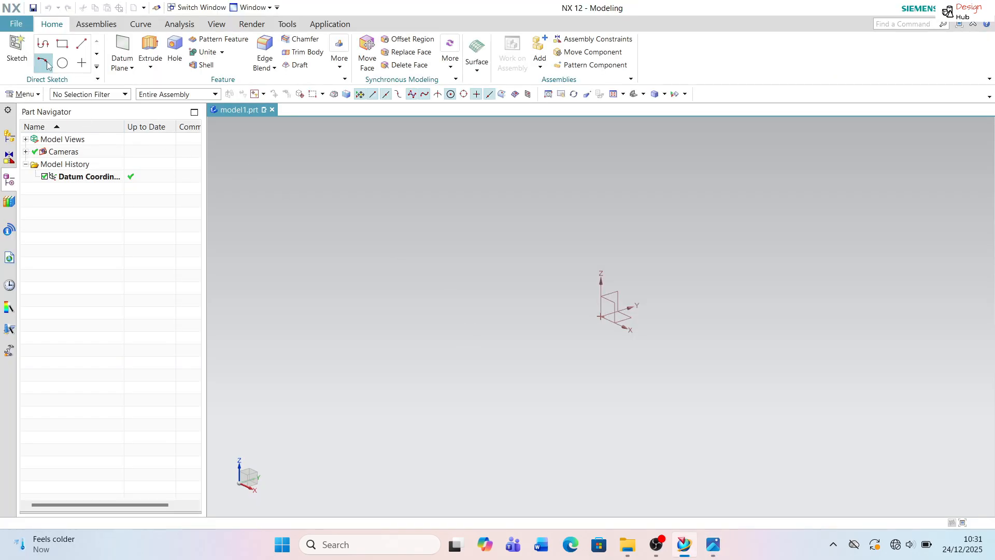
{"action": "left_click", "coordinate": [16, 46]}
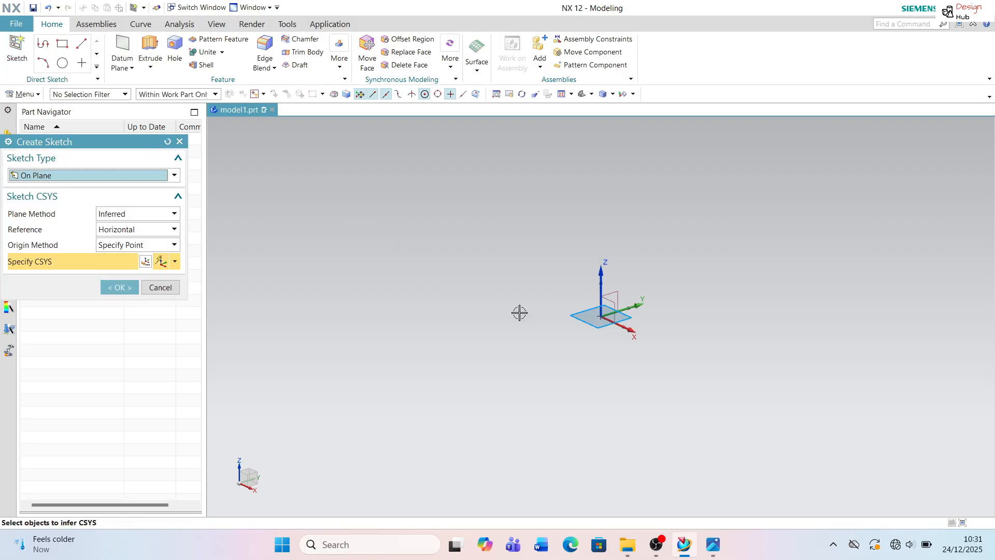
{"action": "left_click", "coordinate": [119, 287]}
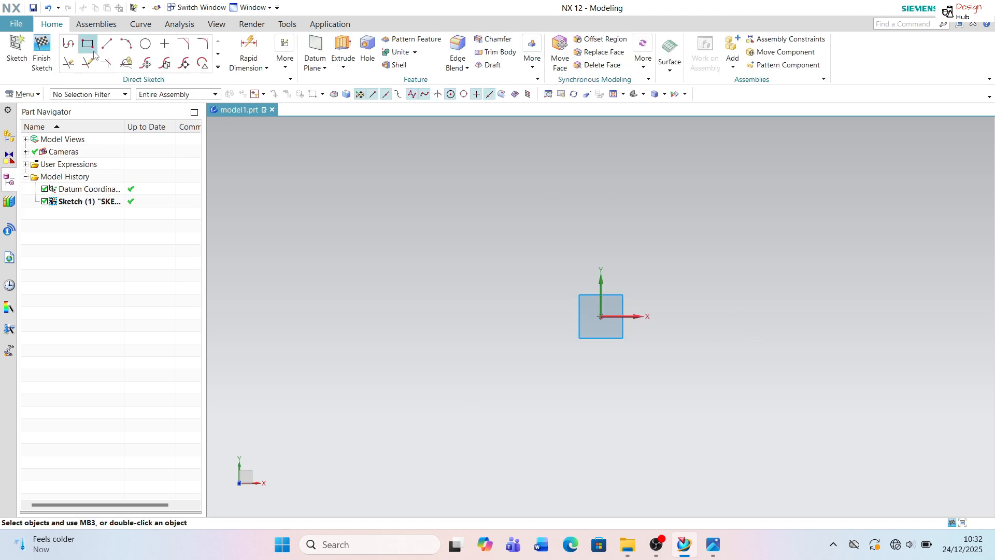
{"action": "left_click", "coordinate": [107, 44]}
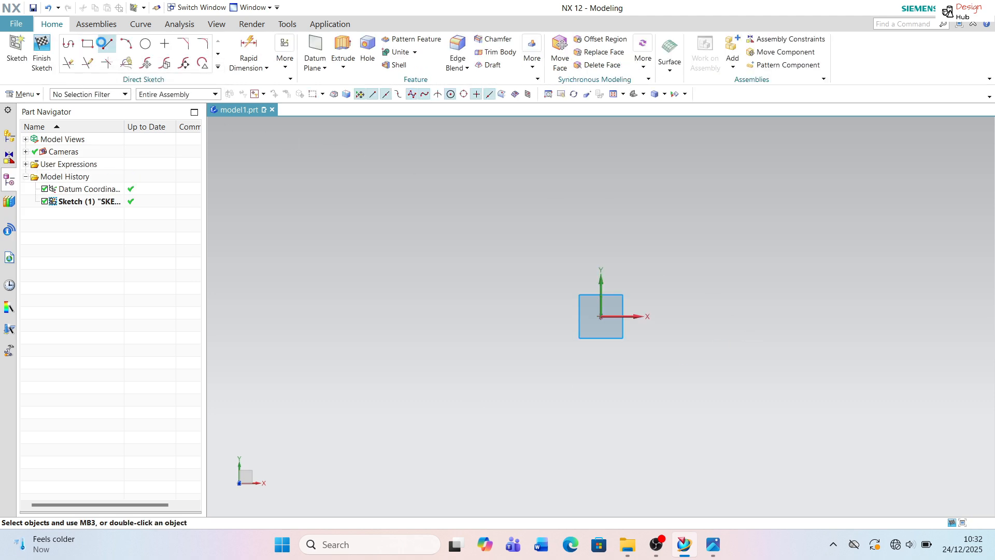
{"action": "left_click", "coordinate": [600, 317]}
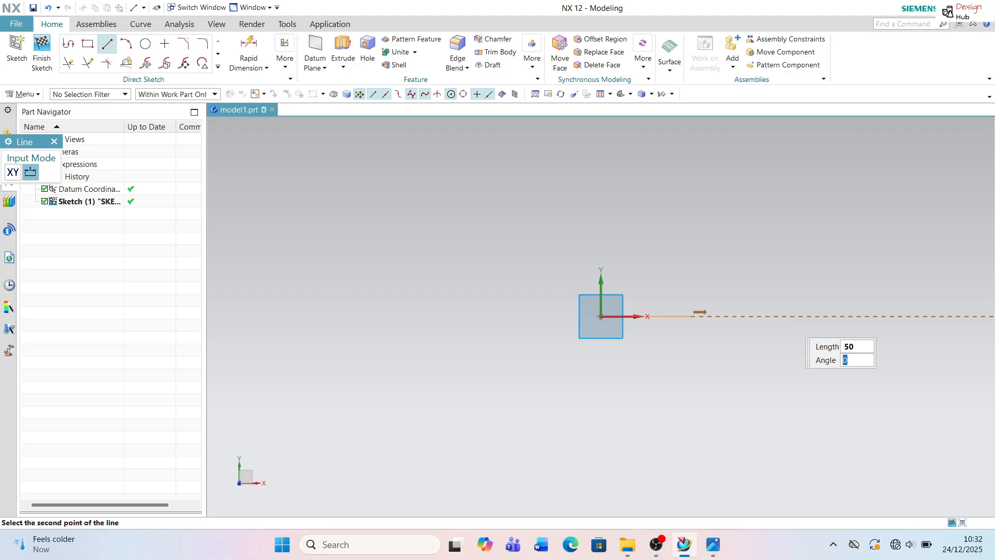
{"action": "key", "text": "Return"}
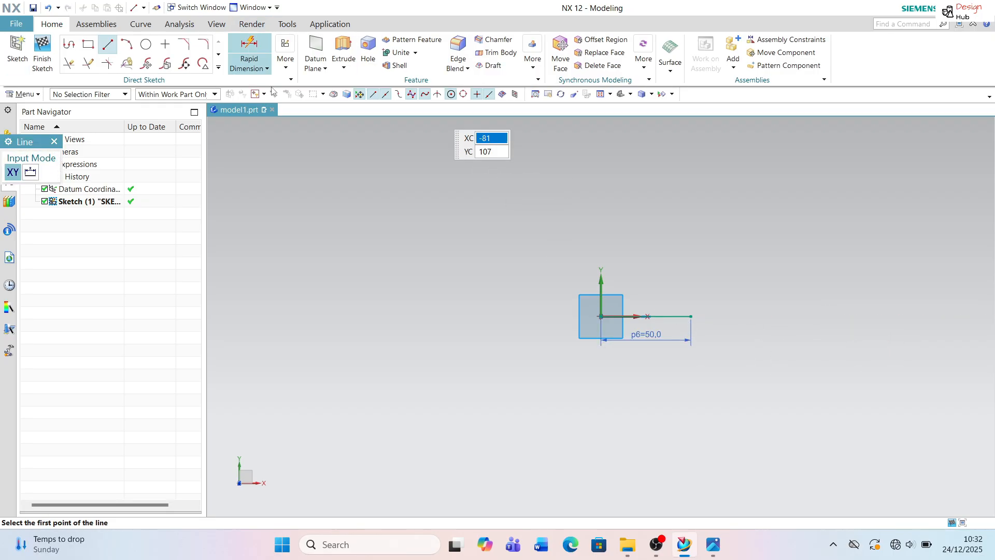
Check the reference drawing's base length and offset the 50 mm line by 90 mm in the positive Y direction.
{"action": "key", "text": "alt+Tab"}
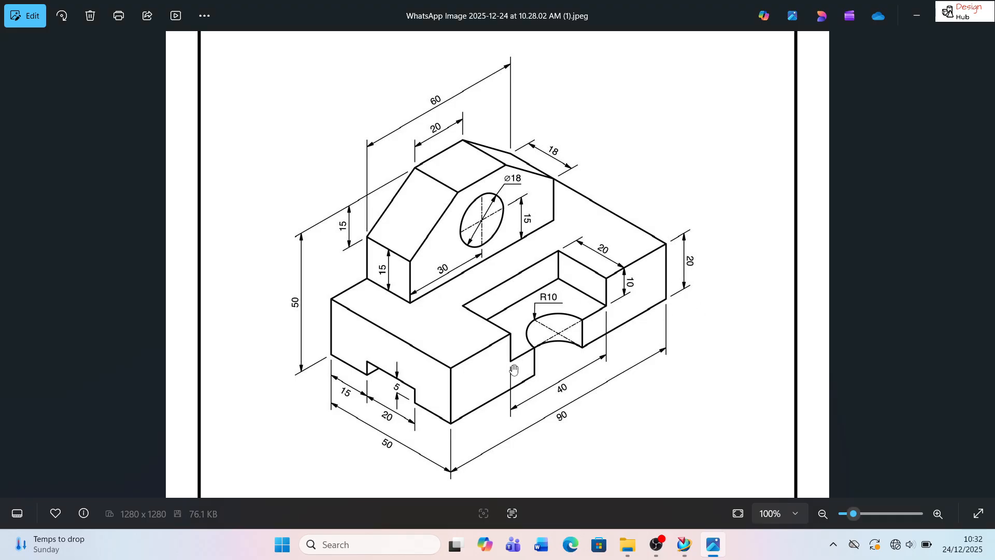
{"action": "key", "text": "alt+Tab"}
{"action": "left_click", "coordinate": [220, 68]}
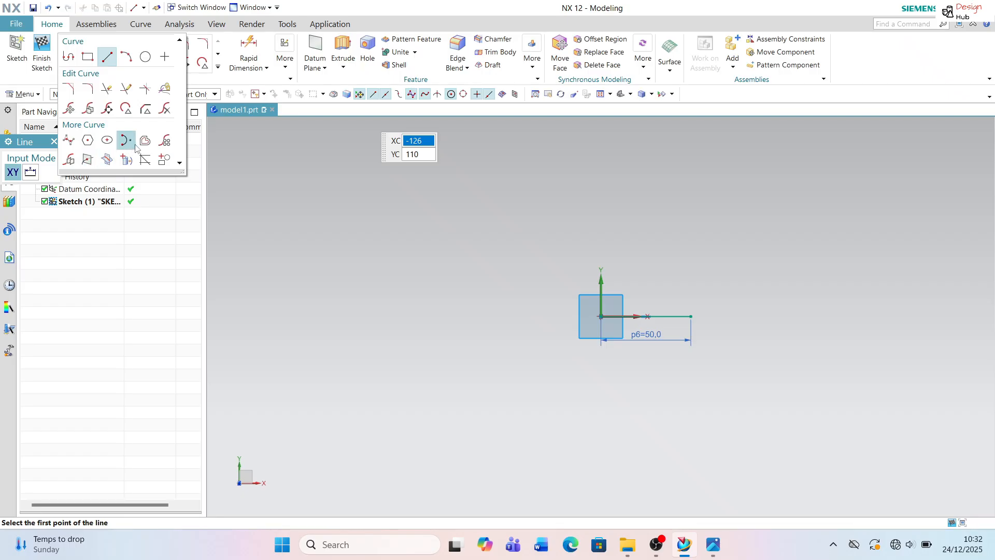
{"action": "left_click", "coordinate": [141, 144]}
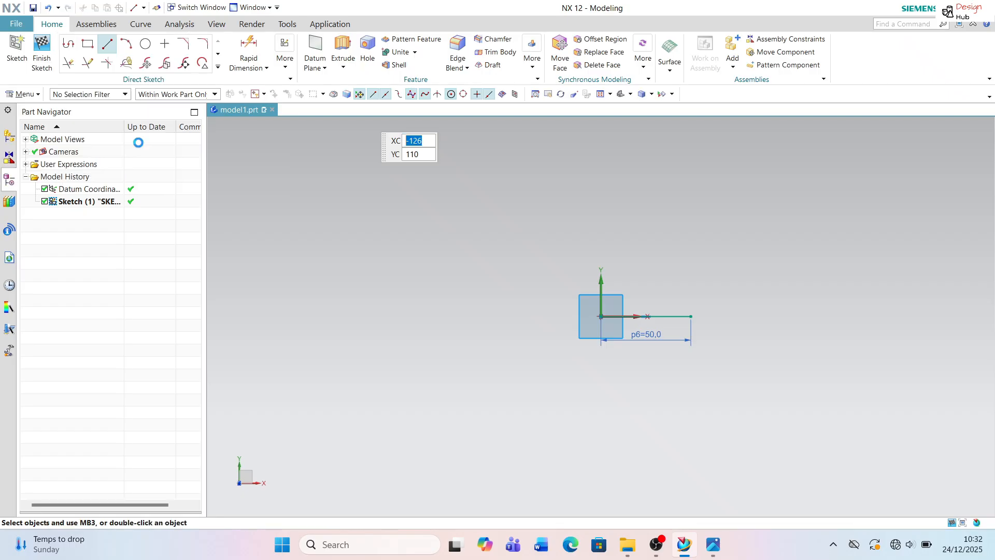
{"action": "left_click", "coordinate": [671, 315]}
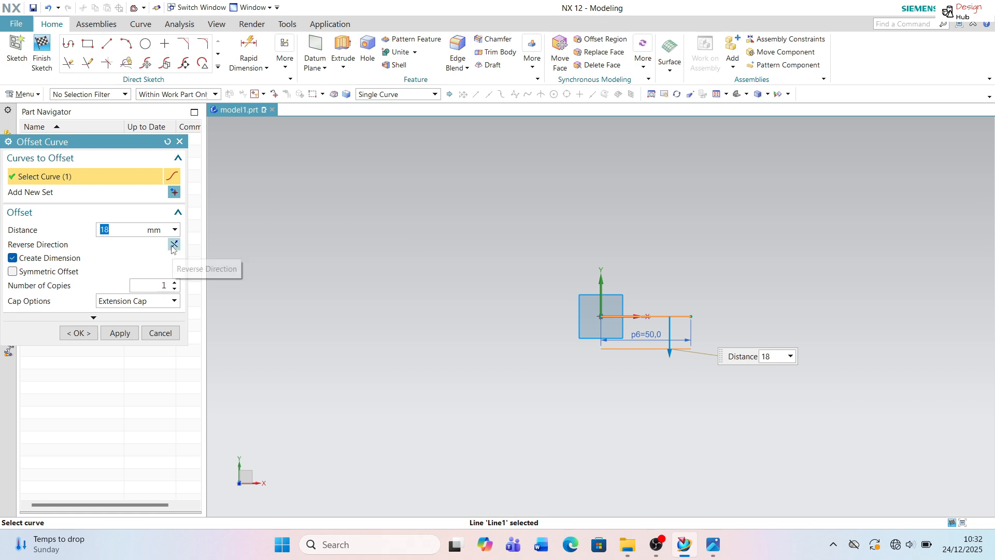
{"action": "left_click", "coordinate": [174, 244]}
{"action": "left_click_drag", "start_coordinate": [119, 234], "coordinate": [93, 232]}
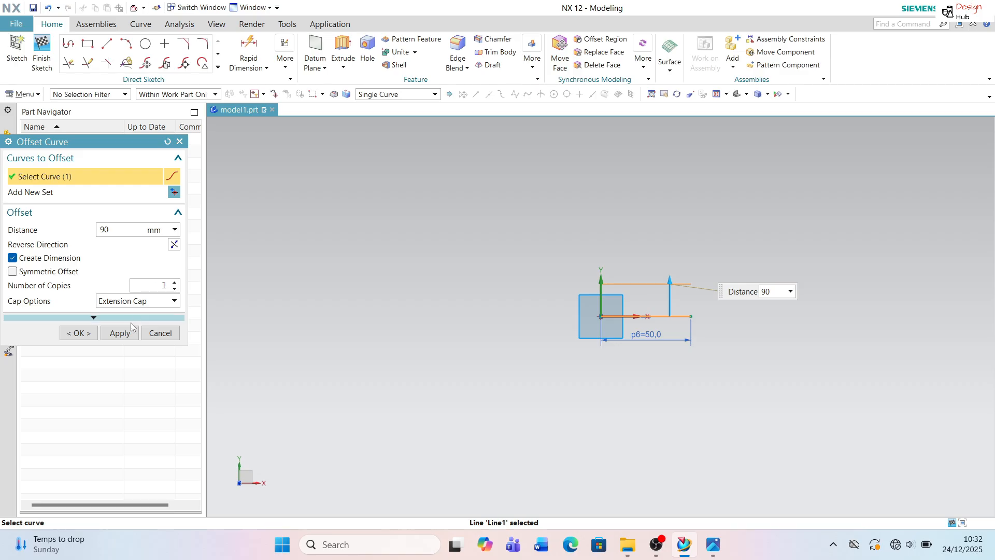
{"action": "left_click", "coordinate": [111, 334]}
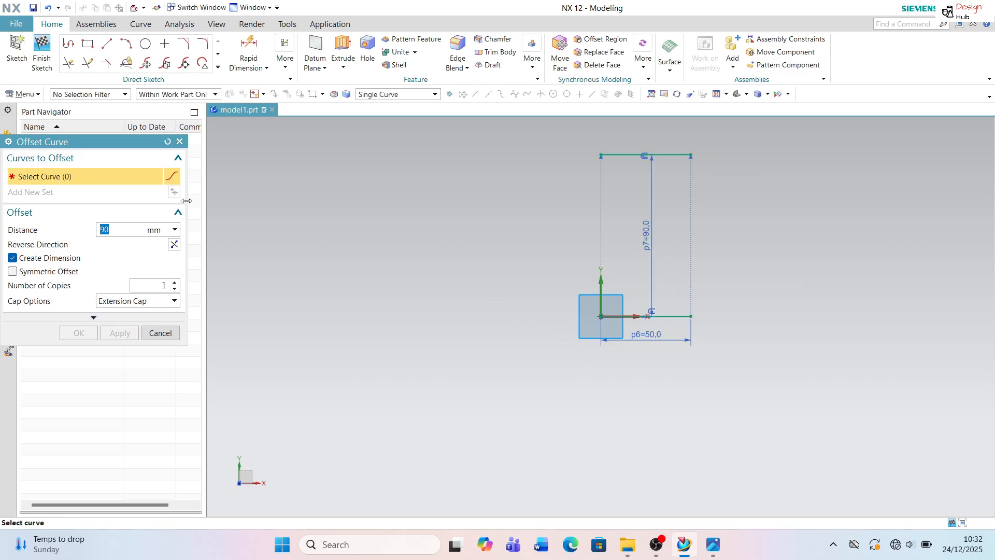
{"action": "left_click", "coordinate": [180, 142]}
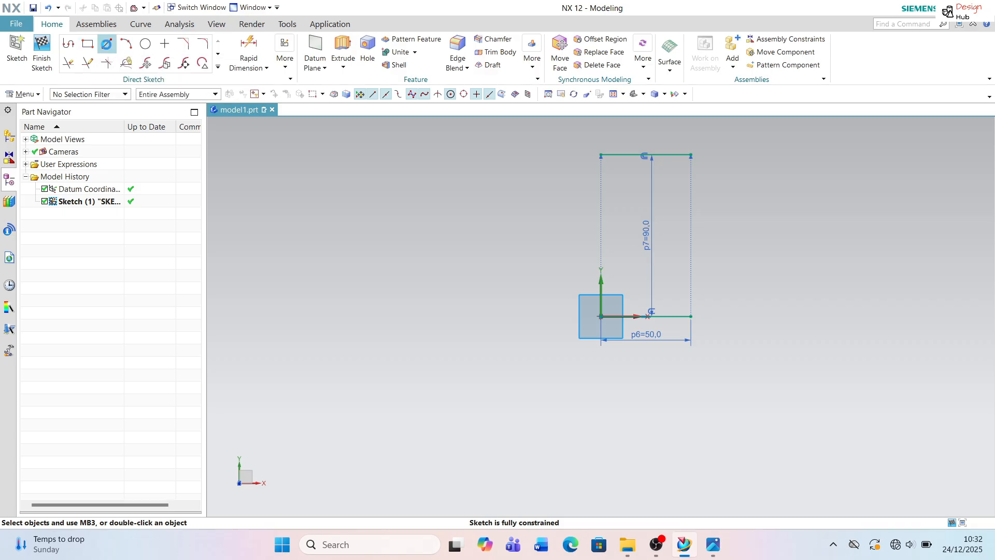
Close the base rectangle with two vertical lines joining the ends of the horizontal lines.
{"action": "left_click", "coordinate": [106, 43]}
{"action": "left_click", "coordinate": [591, 156]}
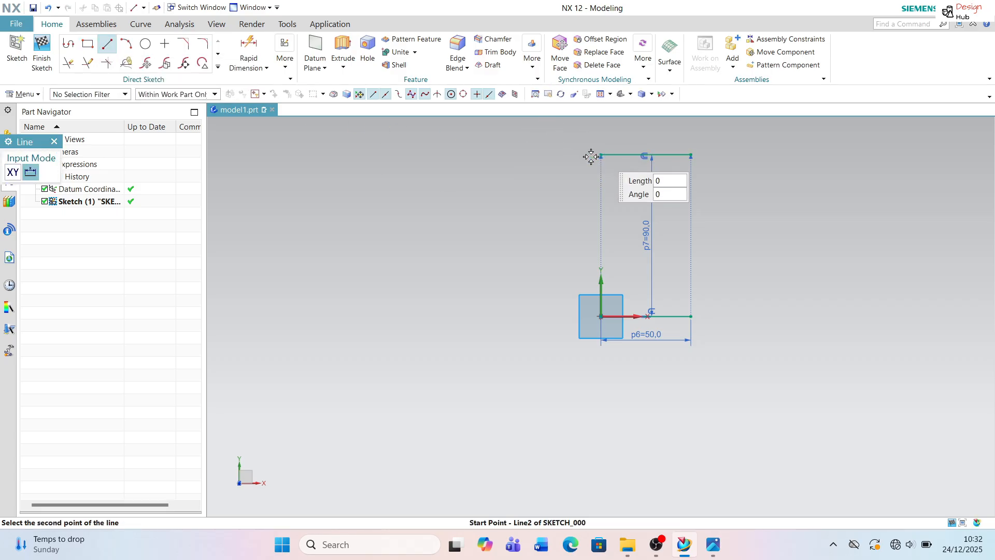
{"action": "left_click", "coordinate": [602, 317]}
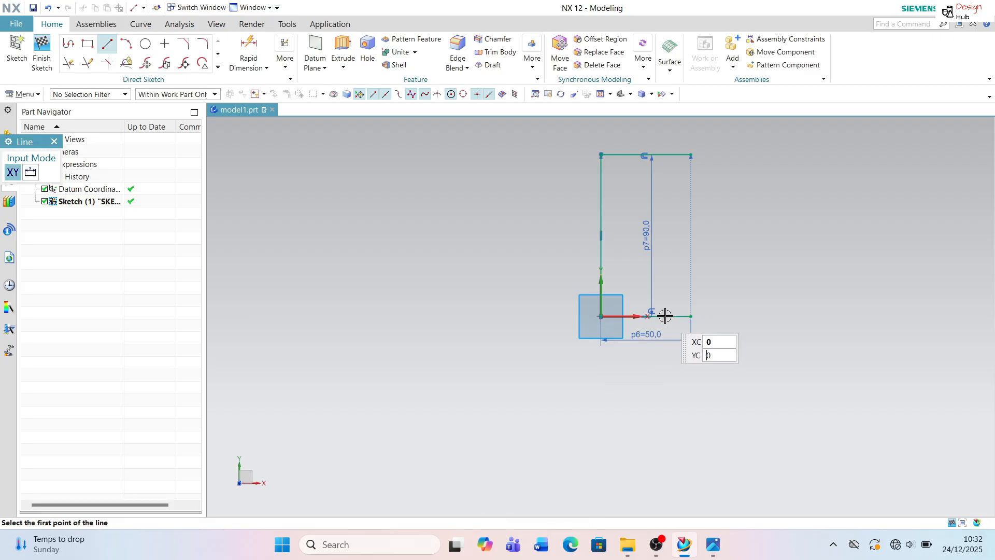
{"action": "left_click", "coordinate": [691, 316]}
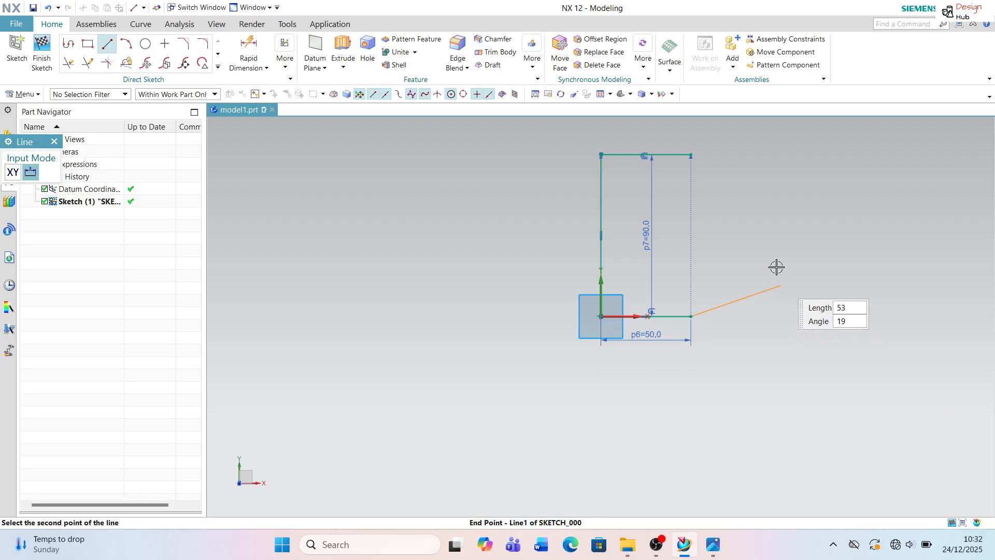
{"action": "left_click", "coordinate": [692, 154]}
Extrude the base rectangle from 20 mm to 0 mm, checking the block height on the reference drawing.
{"action": "mouse_move", "coordinate": [719, 240]}
{"action": "middle_mouse_down"}
{"action": "mouse_move", "coordinate": [715, 271]}
{"action": "mouse_move", "coordinate": [724, 264]}
{"action": "mouse_move", "coordinate": [710, 233]}
{"action": "mouse_move", "coordinate": [682, 255]}
{"action": "mouse_move", "coordinate": [719, 222]}
{"action": "mouse_move", "coordinate": [702, 216]}
{"action": "mouse_move", "coordinate": [559, 313]}
{"action": "mouse_move", "coordinate": [664, 280]}
{"action": "middle_mouse_up"}
{"action": "scroll", "coordinate": [706, 217], "scroll_direction": "up", "scroll_amount": 4}
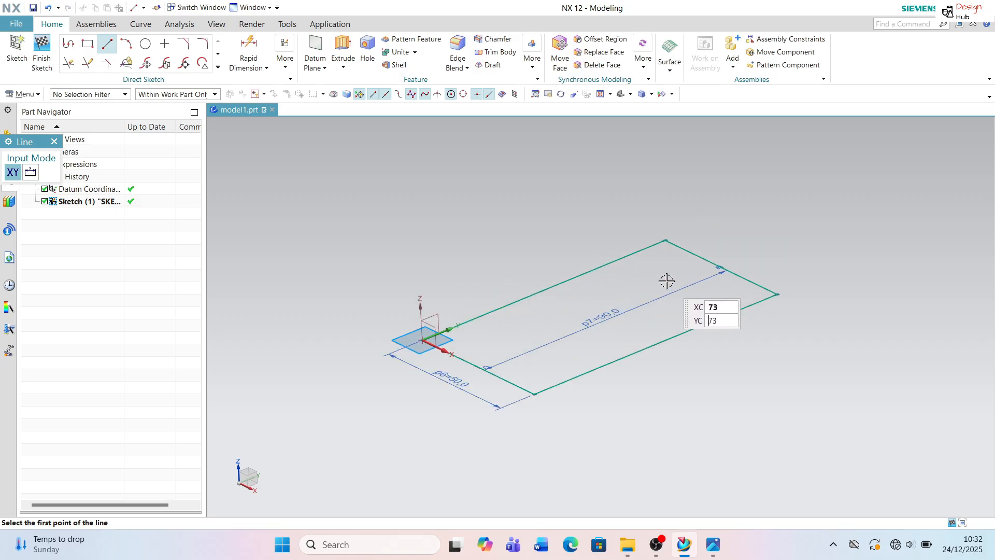
{"action": "left_click", "coordinate": [342, 59]}
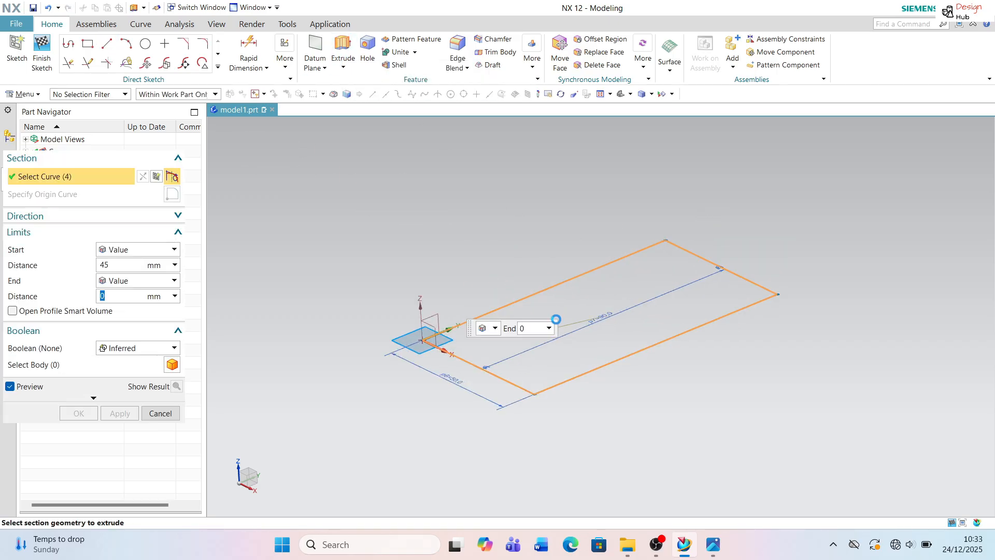
{"action": "left_click", "coordinate": [103, 265]}
{"action": "key", "text": "alt+Tab"}
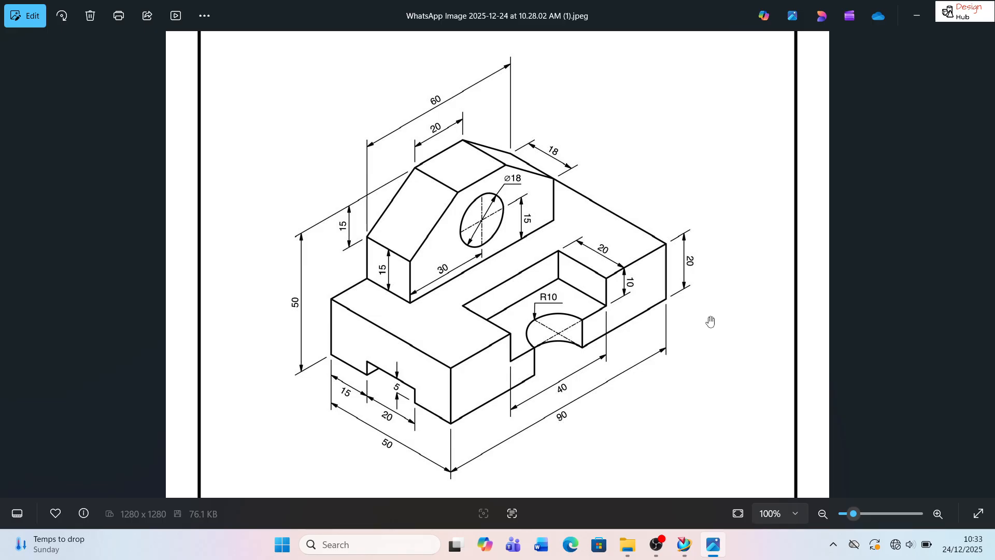
{"action": "key", "text": "alt+Tab"}
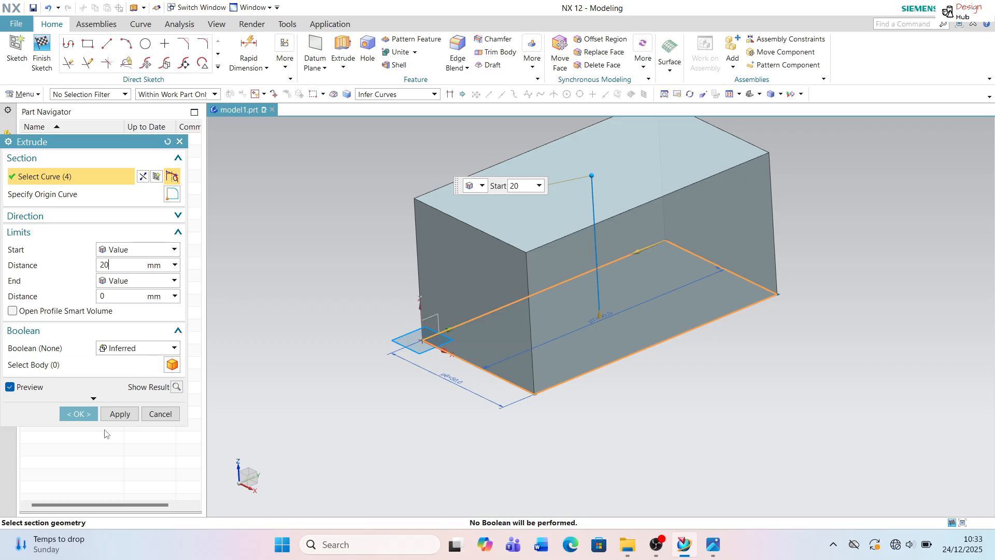
{"action": "left_click", "coordinate": [119, 412]}
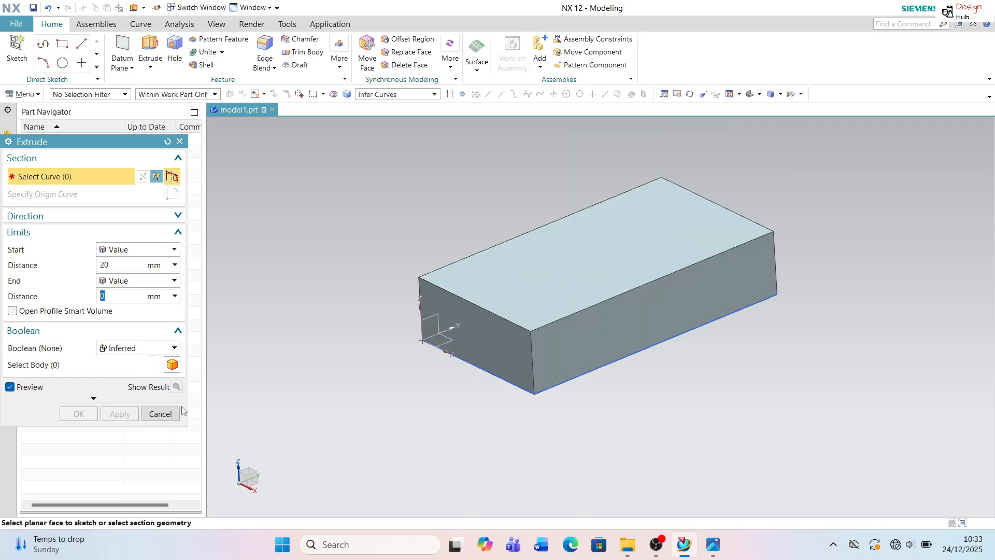
{"action": "left_click", "coordinate": [161, 413]}
Check the bottom slot dimensions on the reference drawing and start a sketch on the block's 50 mm wide front end face.
{"action": "scroll", "coordinate": [579, 271], "scroll_direction": "up", "scroll_amount": 1}
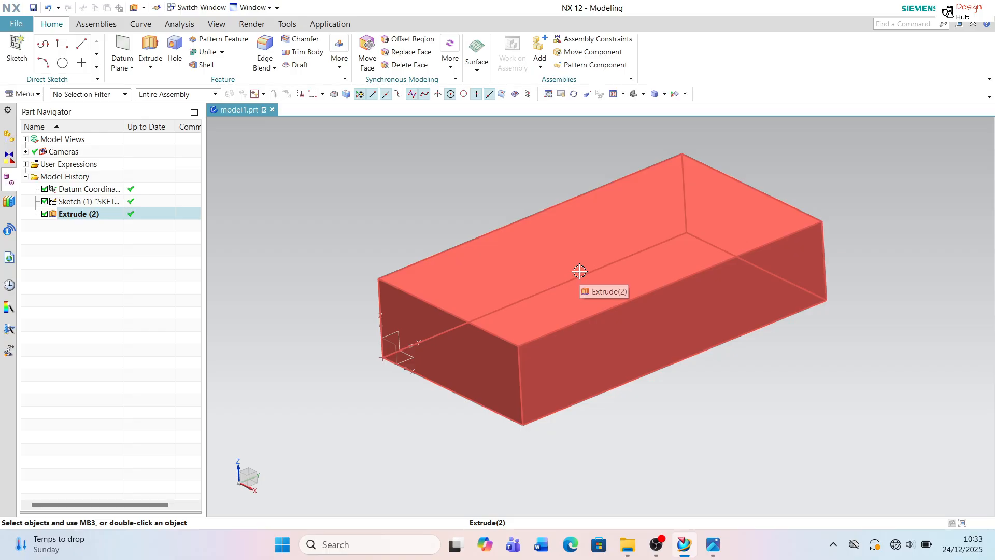
{"action": "key", "text": "alt+Tab"}
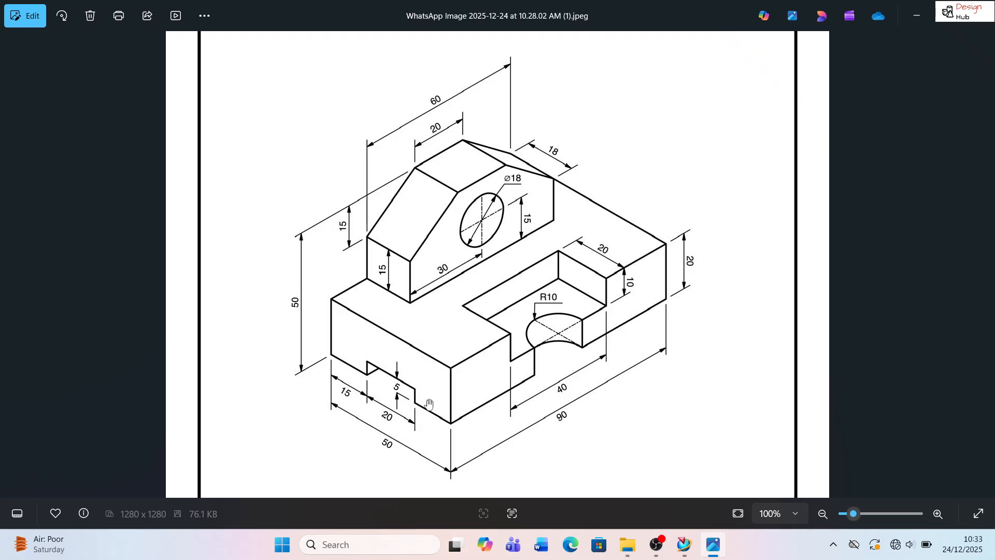
{"action": "key", "text": "alt+Tab"}
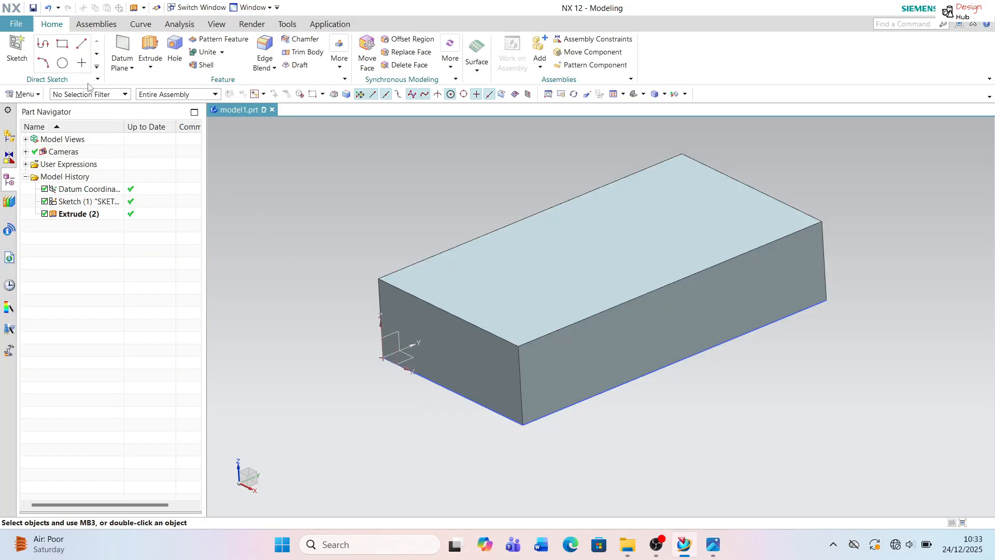
{"action": "left_click", "coordinate": [25, 45]}
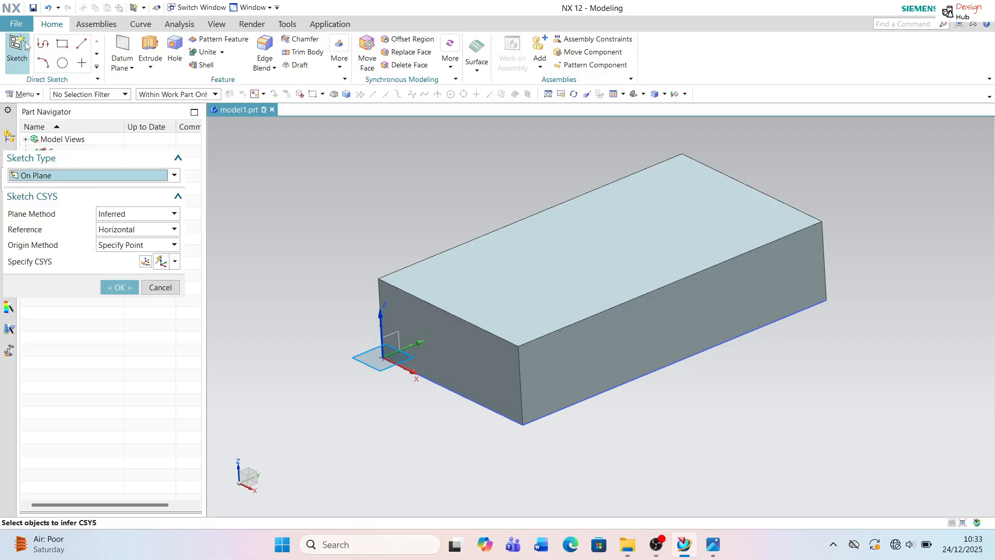
{"action": "left_click", "coordinate": [454, 339]}
{"action": "left_click", "coordinate": [119, 288]}
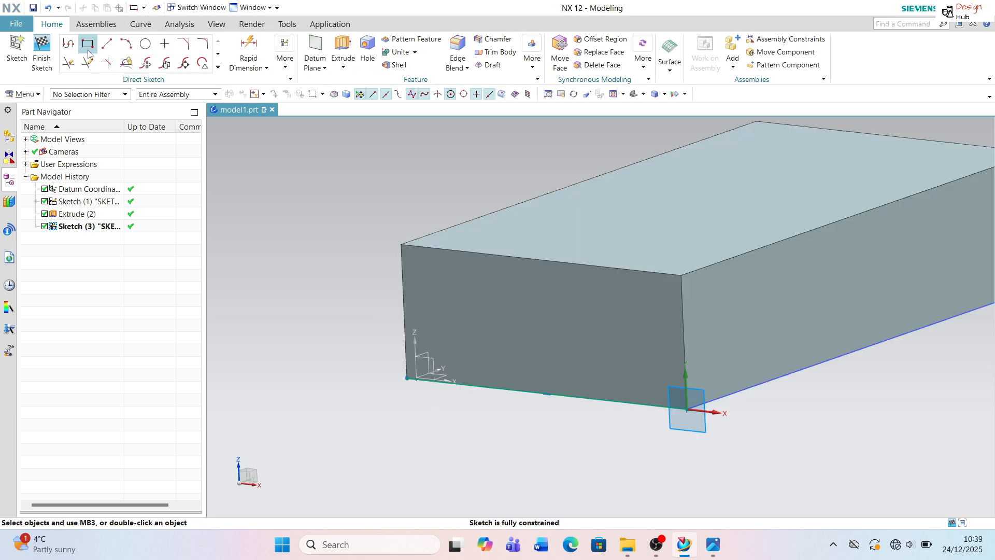
Draw a center rectangle 20 mm wide and 5 mm high at 0° on the midpoint of the end face's bottom edge.
{"action": "left_click", "coordinate": [88, 51]}
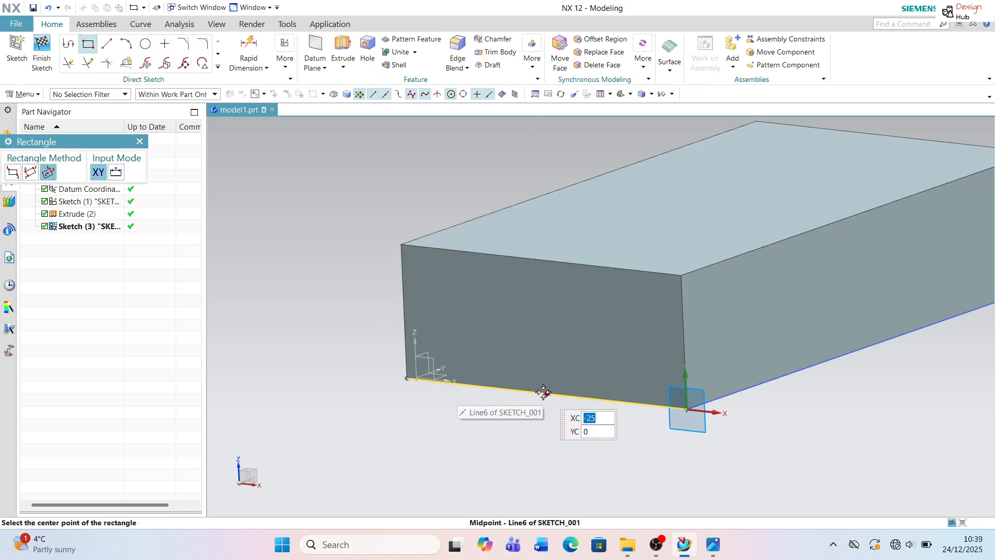
{"action": "left_click", "coordinate": [622, 400]}
{"action": "left_click", "coordinate": [641, 396]}
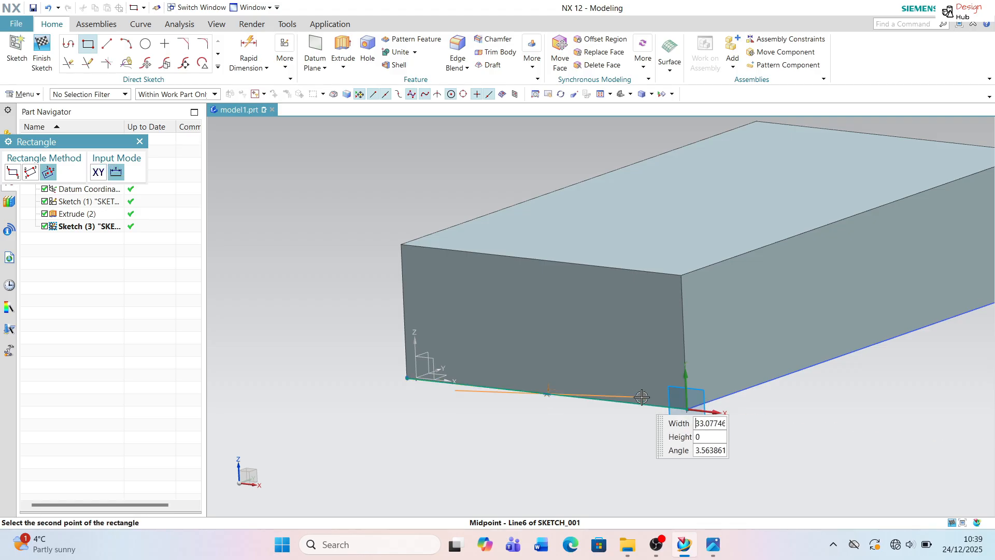
{"action": "type", "text": "20"}
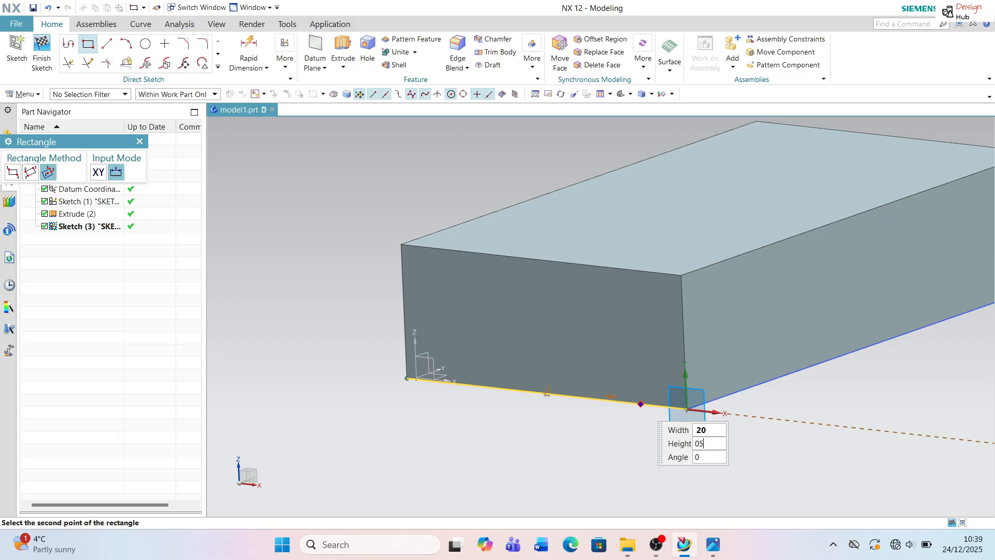
{"action": "key", "text": "Tab"}
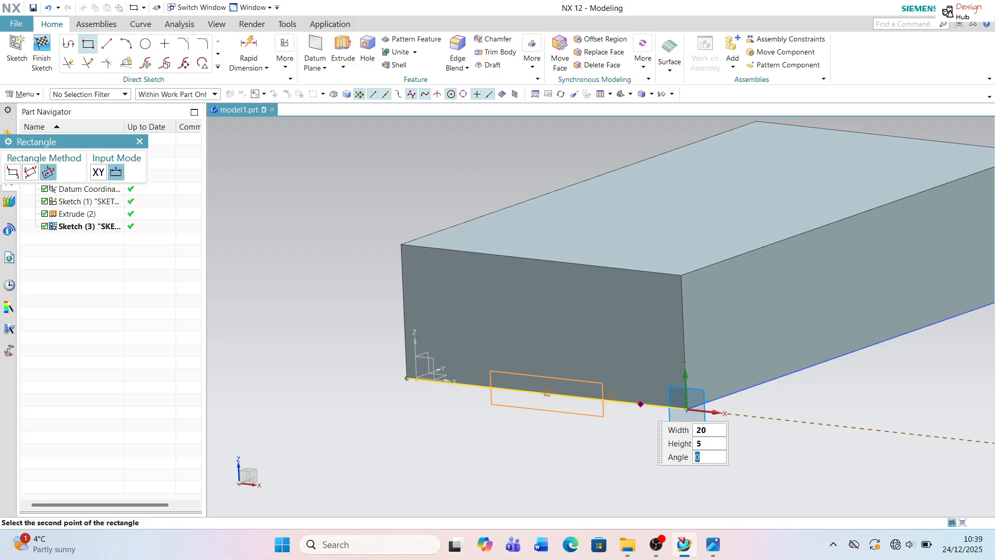
{"action": "key", "text": "Return"}
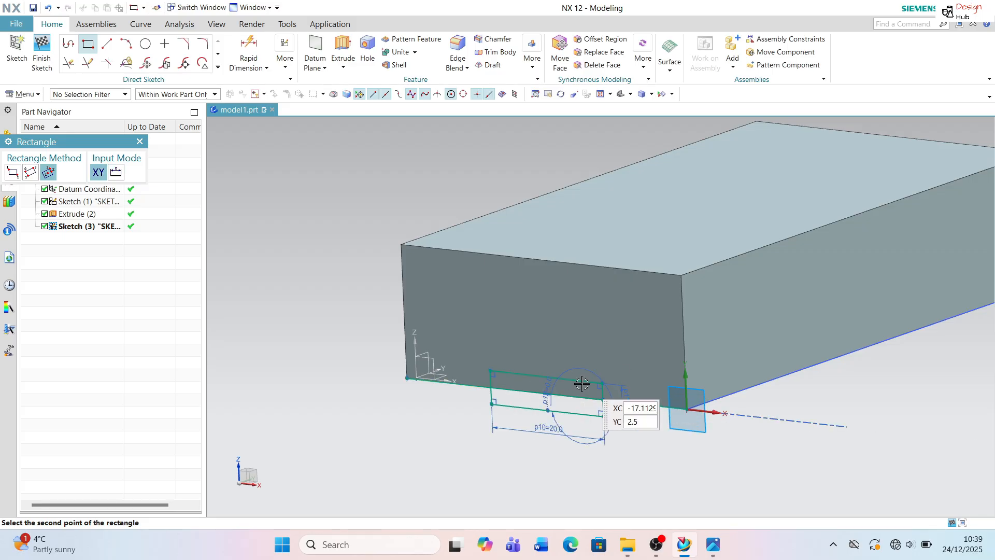
{"action": "scroll", "coordinate": [551, 429], "scroll_direction": "up", "scroll_amount": 2}
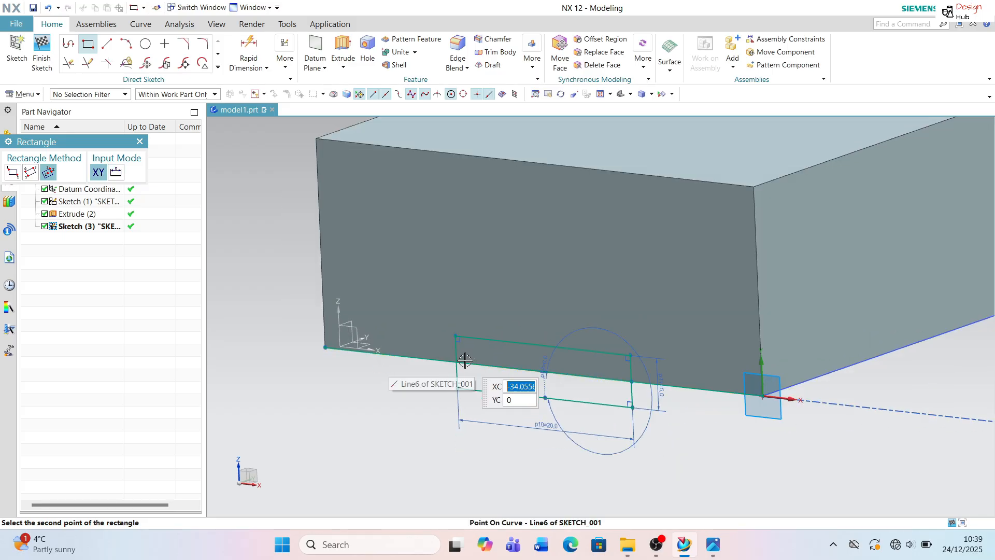
{"action": "key", "text": "Escape"}
Trim away the sketch line along the end face's bottom edge, on both sides of the slot rectangle and inside it.
{"action": "scroll", "coordinate": [382, 374], "scroll_direction": "up", "scroll_amount": 1}
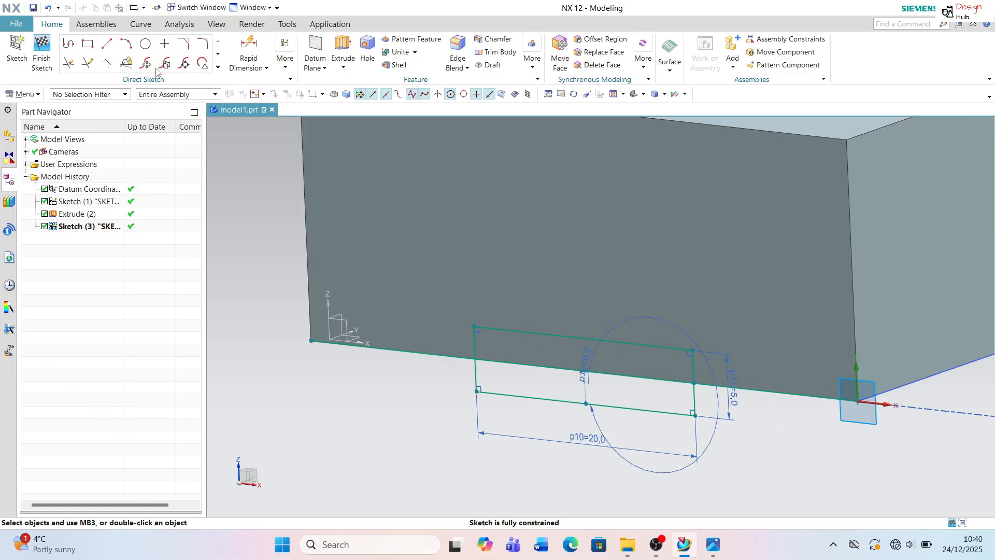
{"action": "left_click", "coordinate": [66, 62]}
{"action": "left_click", "coordinate": [418, 362]}
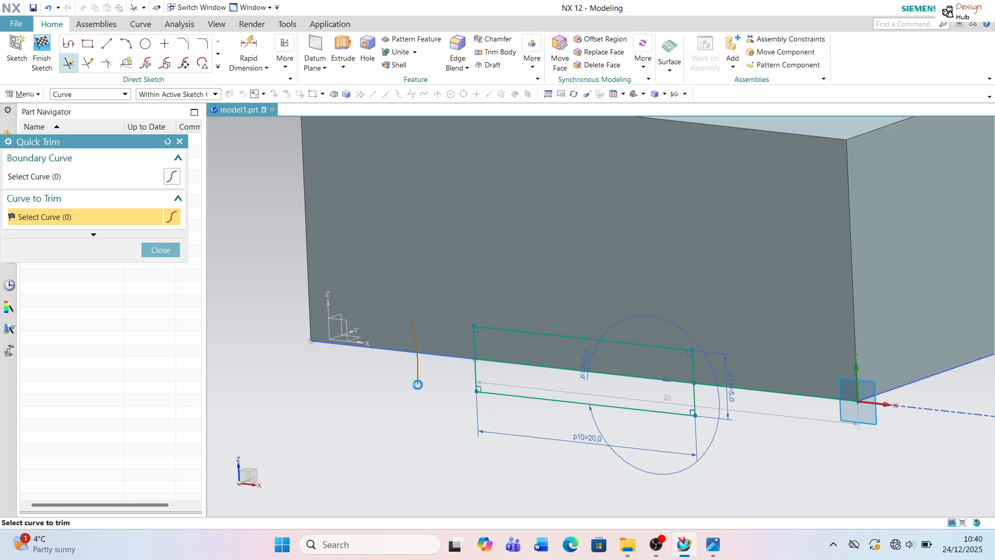
{"action": "left_click_drag", "start_coordinate": [745, 431], "coordinate": [740, 434]}
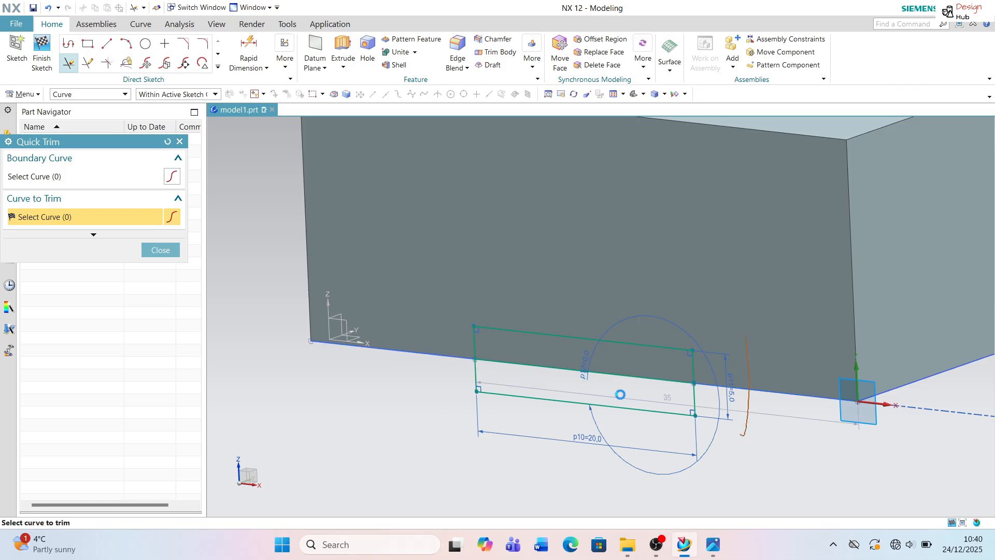
{"action": "left_click_drag", "start_coordinate": [602, 366], "coordinate": [586, 359]}
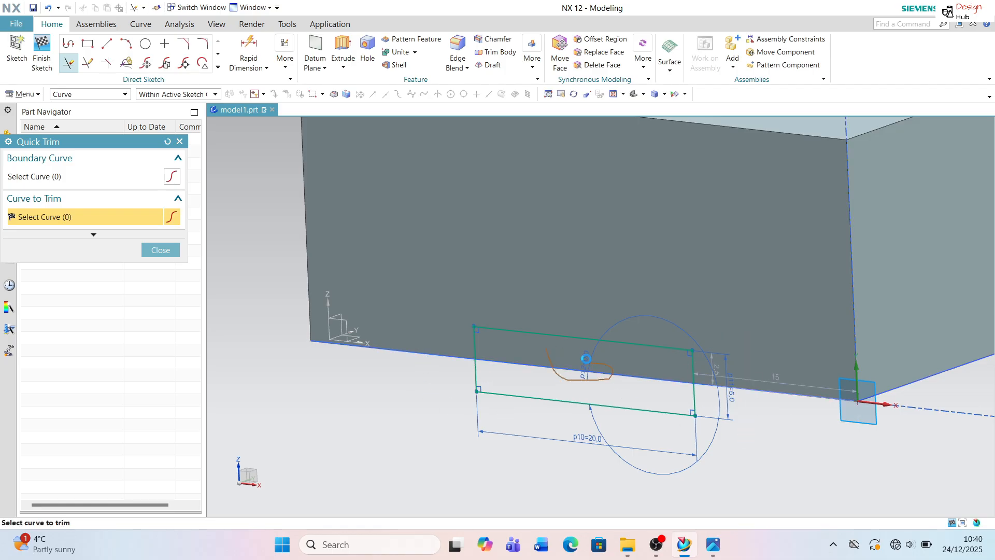
{"action": "scroll", "coordinate": [440, 340], "scroll_direction": "down", "scroll_amount": 3}
{"action": "middle_click_drag", "start_coordinate": [439, 338], "coordinate": [451, 372]}
{"action": "scroll", "coordinate": [468, 361], "scroll_direction": "up", "scroll_amount": 2}
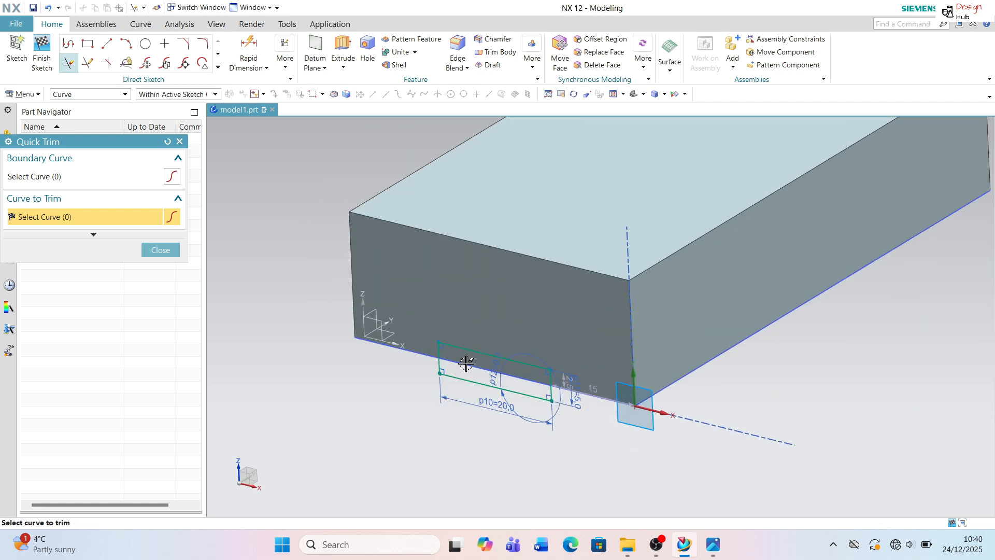
Check the slot on the reference drawing, and set up an extrude of its rectangle from 90 mm to 0 mm, subtracting from the block.
{"action": "key", "text": "alt+Tab"}
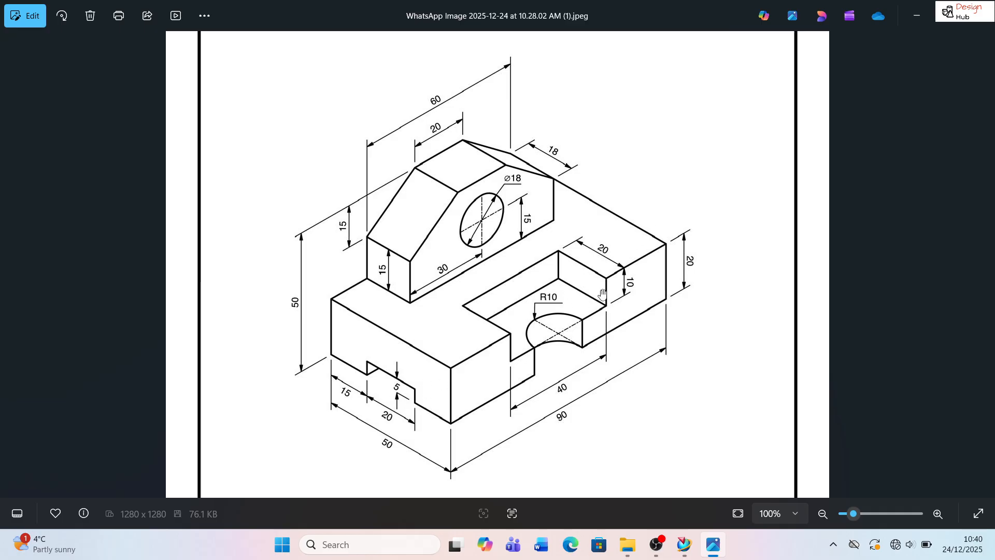
{"action": "key", "text": "alt+Tab"}
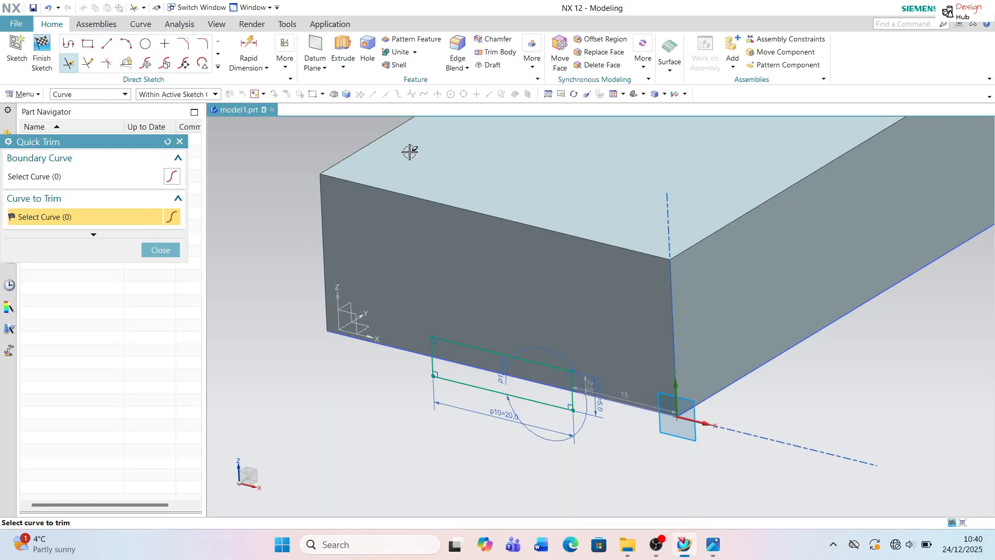
{"action": "left_click", "coordinate": [343, 66]}
{"action": "left_click", "coordinate": [347, 83]}
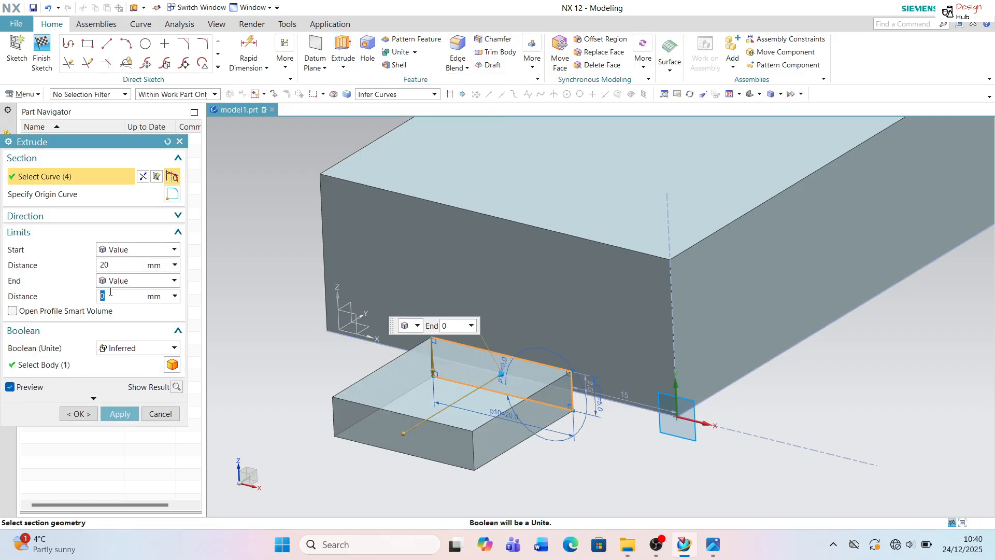
{"action": "left_click", "coordinate": [124, 265]}
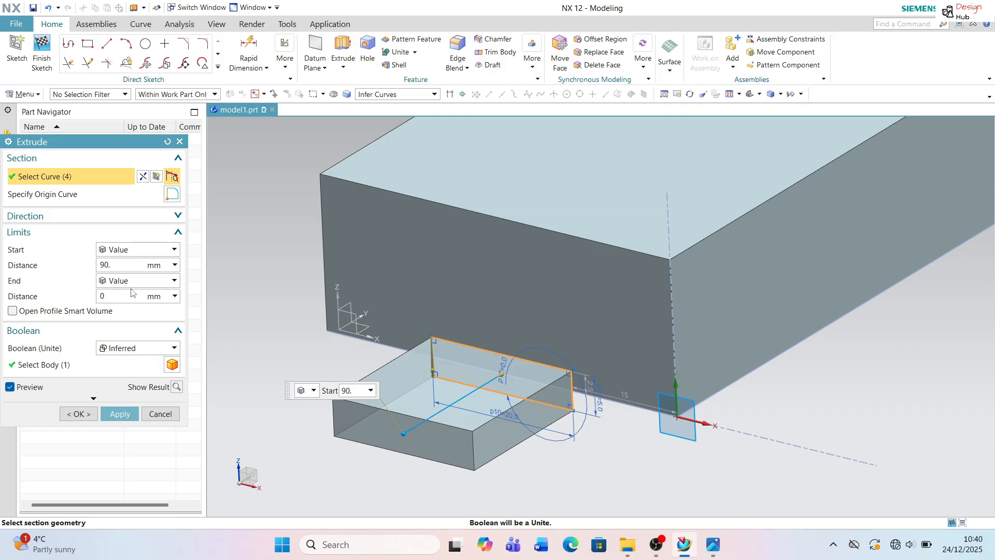
{"action": "type", "text": "90"}
{"action": "left_click", "coordinate": [145, 348]}
{"action": "left_click", "coordinate": [126, 384]}
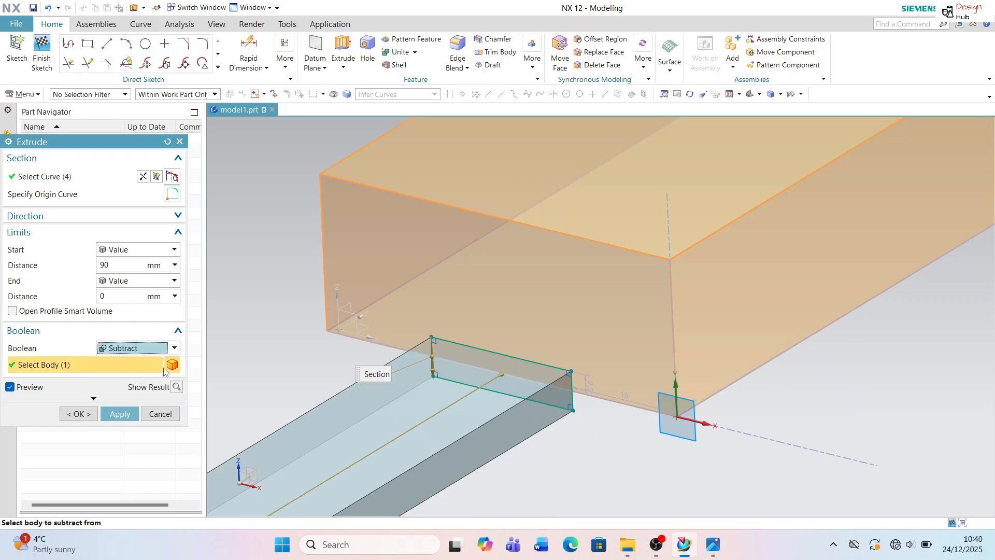
Set the slot cut's start distance to -90 mm so it runs into the block, and apply the subtraction.
{"action": "left_click", "coordinate": [145, 265]}
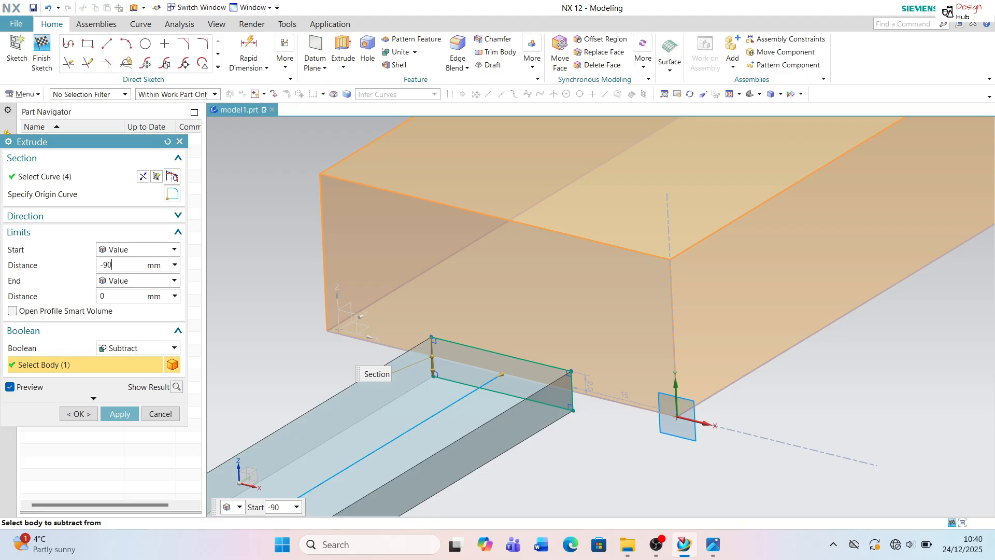
{"action": "type", "text": "-90"}
{"action": "key", "text": "Return"}
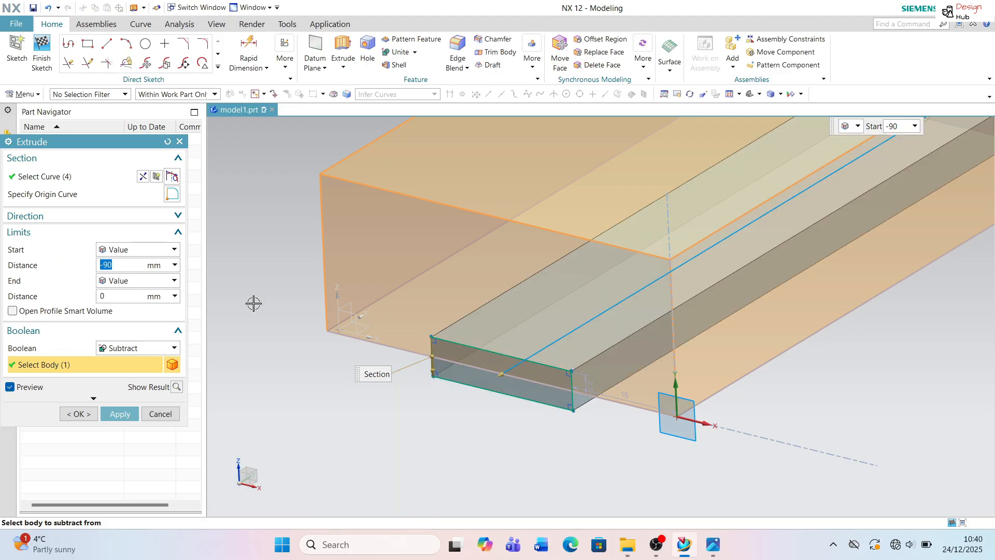
{"action": "scroll", "coordinate": [253, 303], "scroll_direction": "down", "scroll_amount": 2}
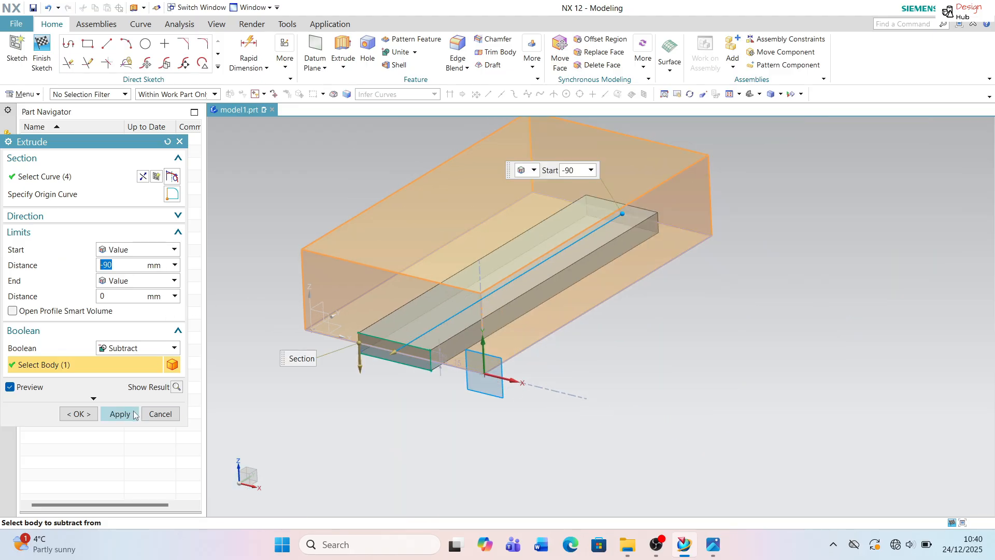
{"action": "left_click", "coordinate": [120, 414]}
Leave the Extrude command and hide the slot sketch and the base sketch.
{"action": "scroll", "coordinate": [390, 358], "scroll_direction": "up", "scroll_amount": 4}
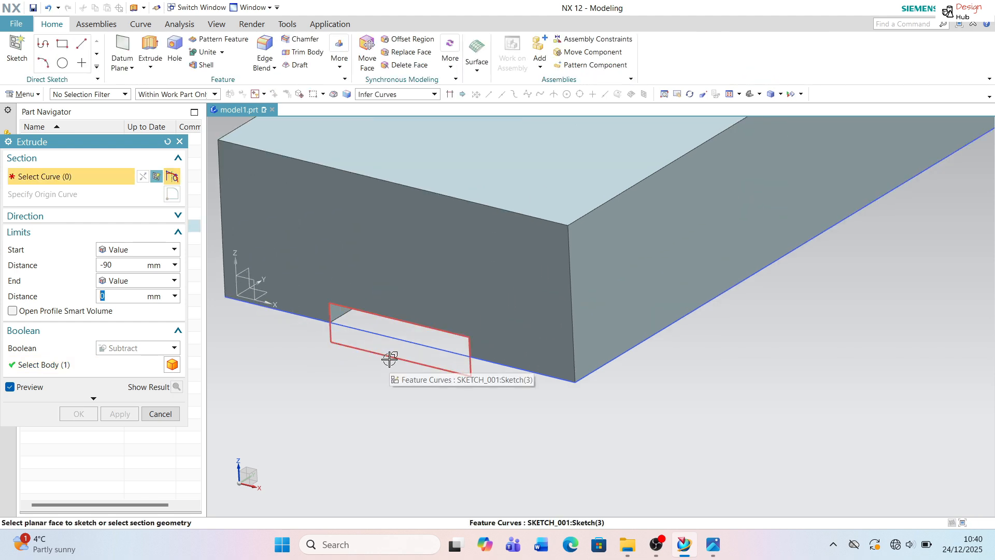
{"action": "right_click", "coordinate": [390, 359]}
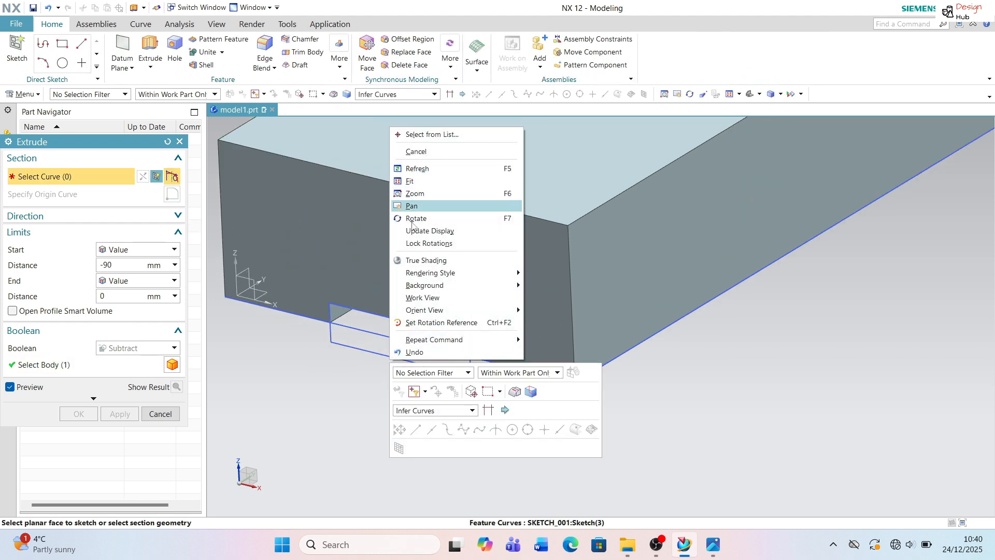
{"action": "left_click", "coordinate": [381, 321]}
{"action": "left_click", "coordinate": [159, 413]}
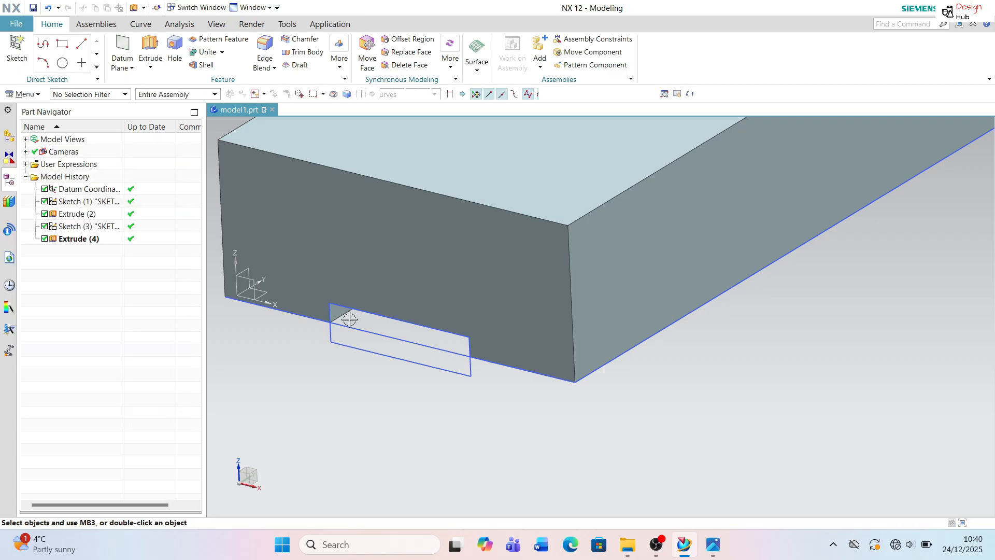
{"action": "right_click", "coordinate": [378, 355]}
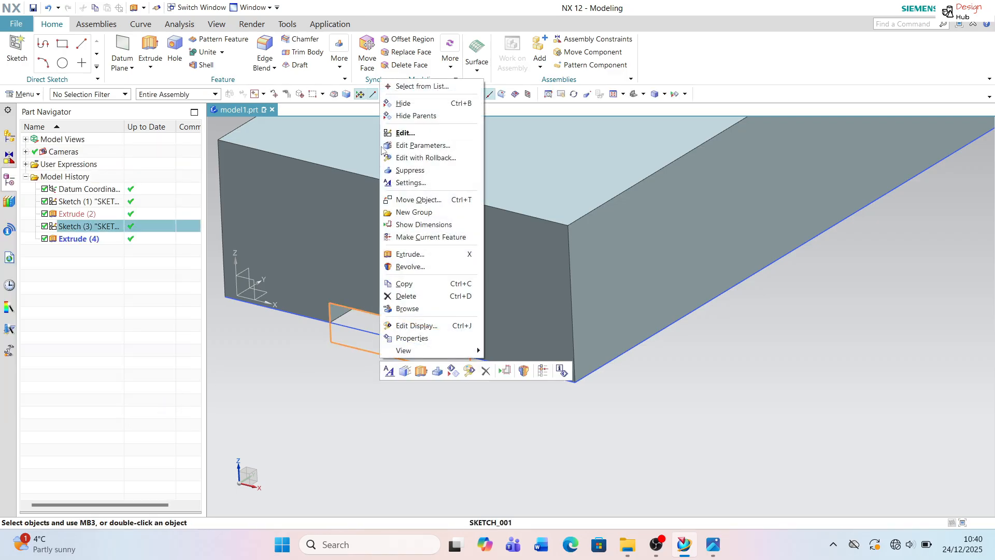
{"action": "left_click", "coordinate": [387, 104]}
{"action": "right_click", "coordinate": [377, 333]}
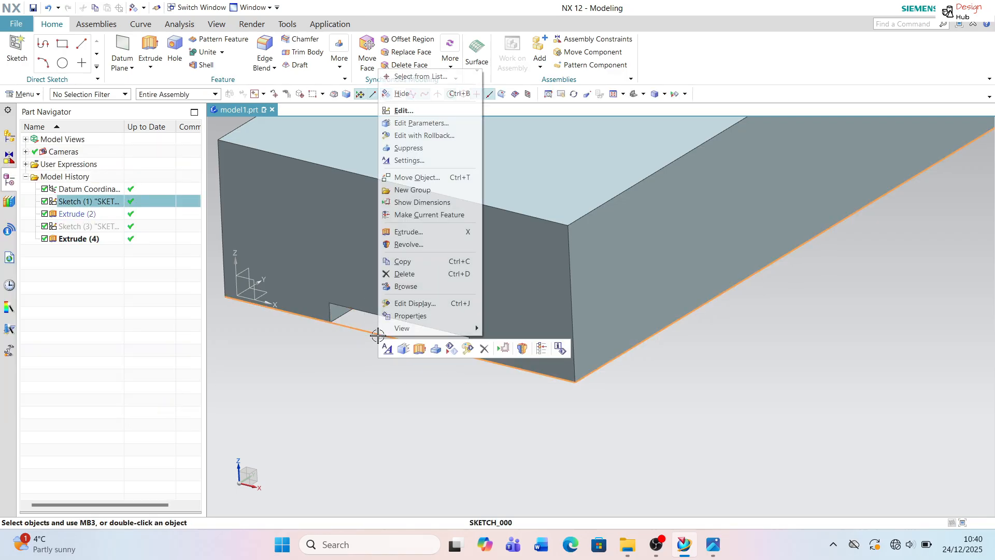
{"action": "left_click", "coordinate": [403, 92]}
Check the side pocket on the reference drawing and start a sketch on the block's 90 mm long side face.
{"action": "mouse_move", "coordinate": [487, 290]}
{"action": "middle_mouse_down"}
{"action": "mouse_move", "coordinate": [506, 244]}
{"action": "mouse_move", "coordinate": [515, 311]}
{"action": "mouse_move", "coordinate": [399, 231]}
{"action": "mouse_move", "coordinate": [386, 237]}
{"action": "mouse_move", "coordinate": [404, 237]}
{"action": "middle_mouse_up"}
{"action": "left_click", "coordinate": [404, 266]}
{"action": "left_click", "coordinate": [426, 186]}
{"action": "middle_click_drag", "start_coordinate": [426, 187], "coordinate": [436, 181]}
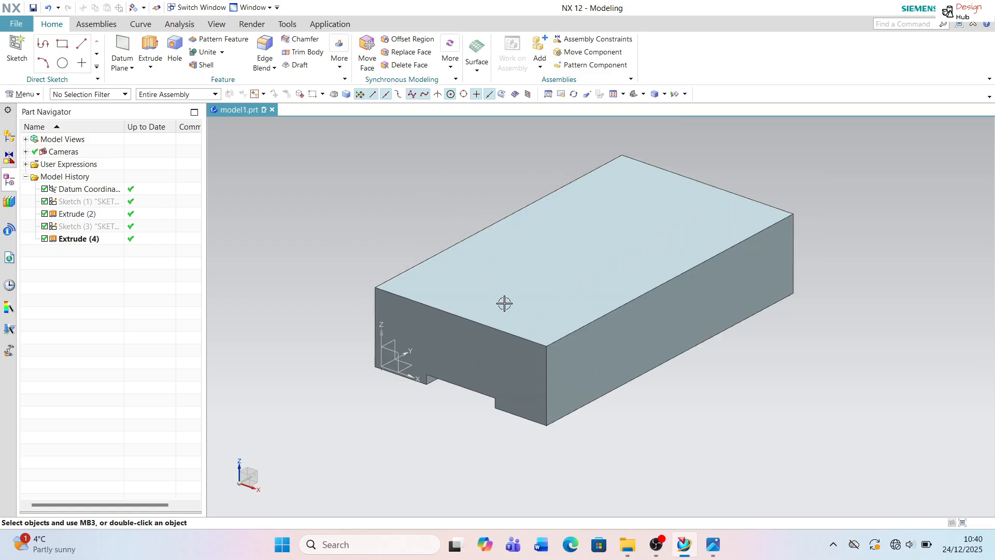
{"action": "key", "text": "alt+Tab"}
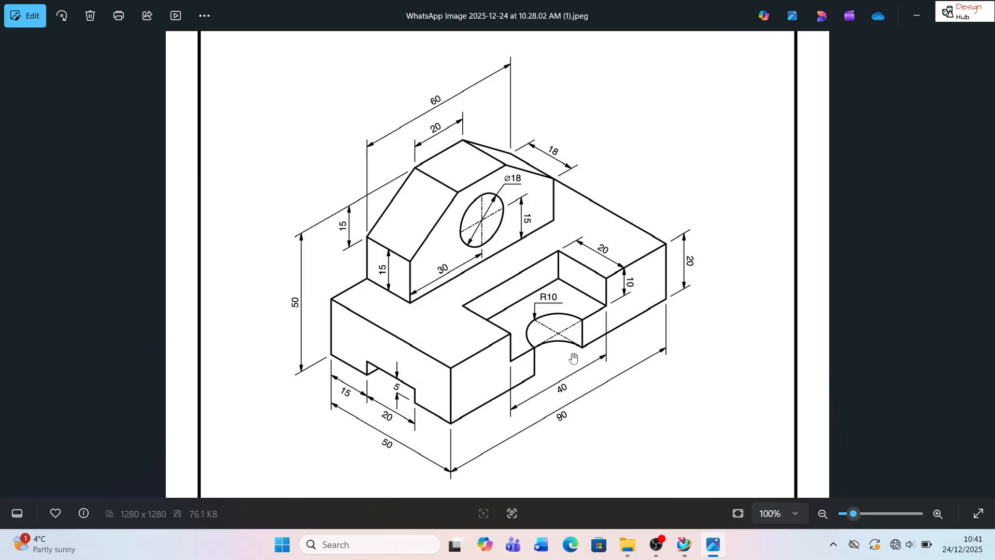
{"action": "key", "text": "alt+Tab"}
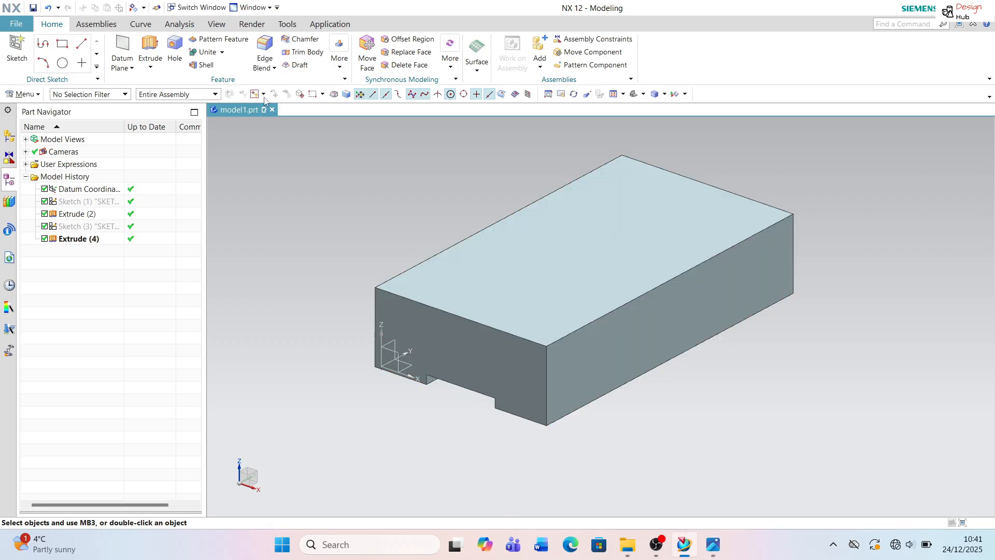
{"action": "left_click", "coordinate": [26, 50]}
{"action": "left_click", "coordinate": [642, 262]}
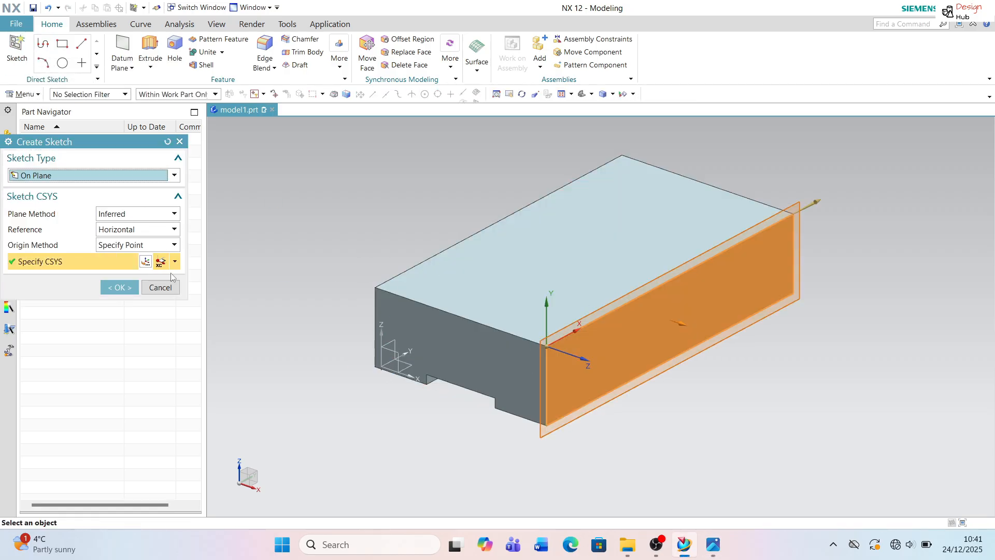
{"action": "left_click", "coordinate": [120, 287]}
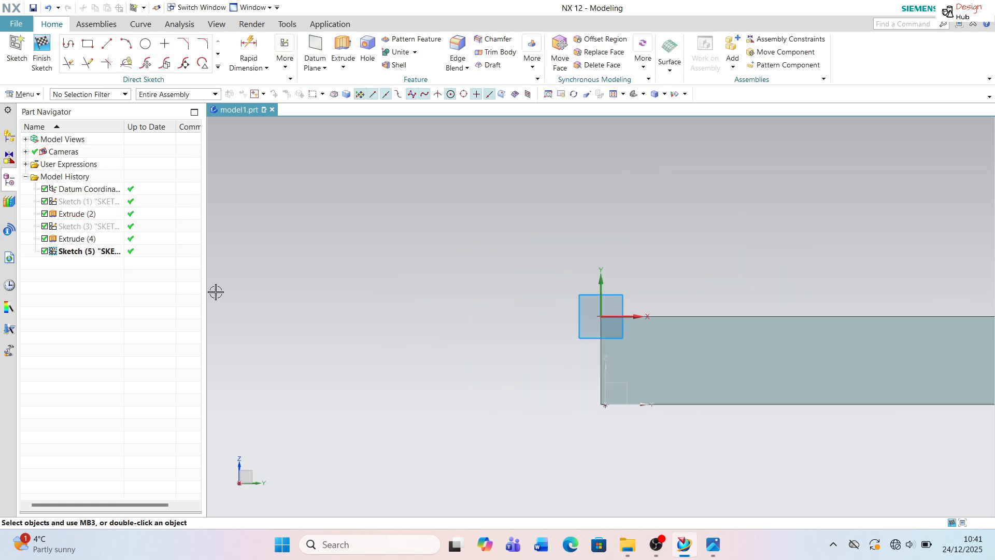
Draw a center rectangle 40 mm wide and 20 mm high at 0° on the midpoint of the side face's top edge, following the reference drawing.
{"action": "scroll", "coordinate": [557, 299], "scroll_direction": "down", "scroll_amount": 2}
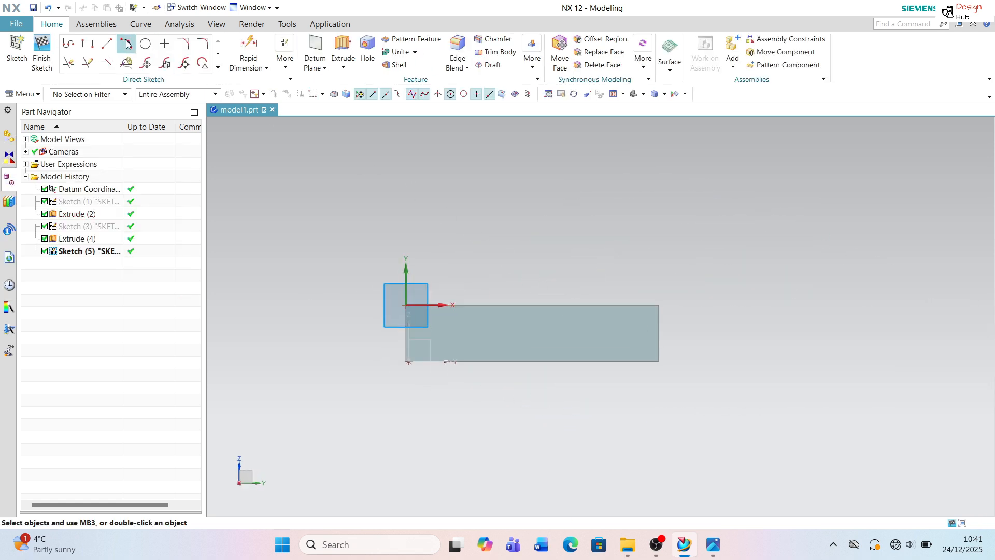
{"action": "left_click", "coordinate": [88, 45]}
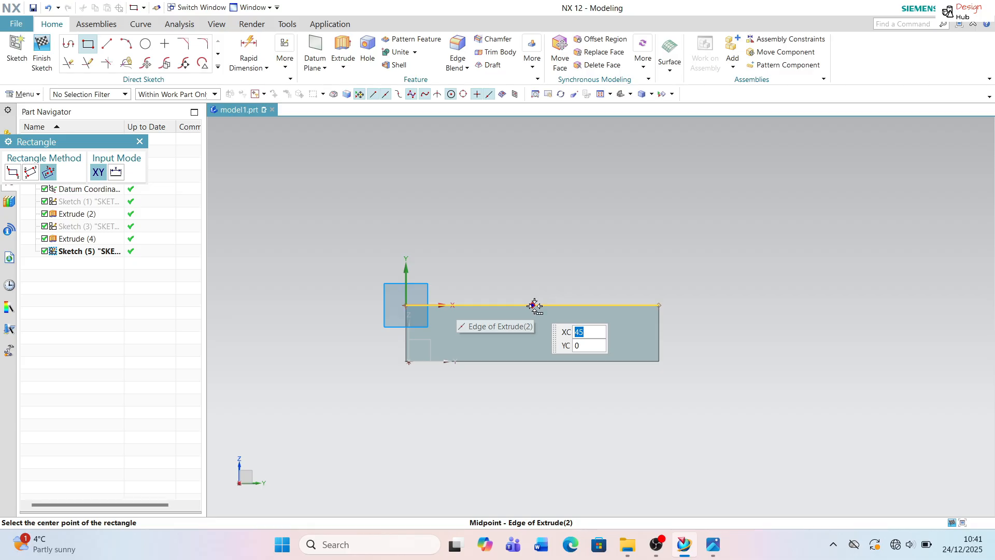
{"action": "mouse_move", "coordinate": [534, 306]}
{"action": "left_click", "coordinate": [671, 316]}
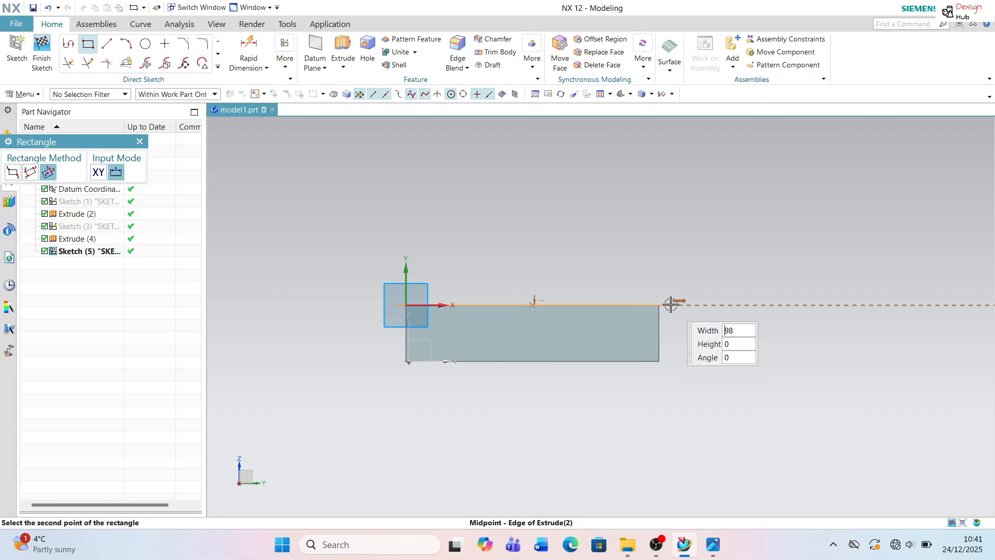
{"action": "key", "text": "alt+Tab"}
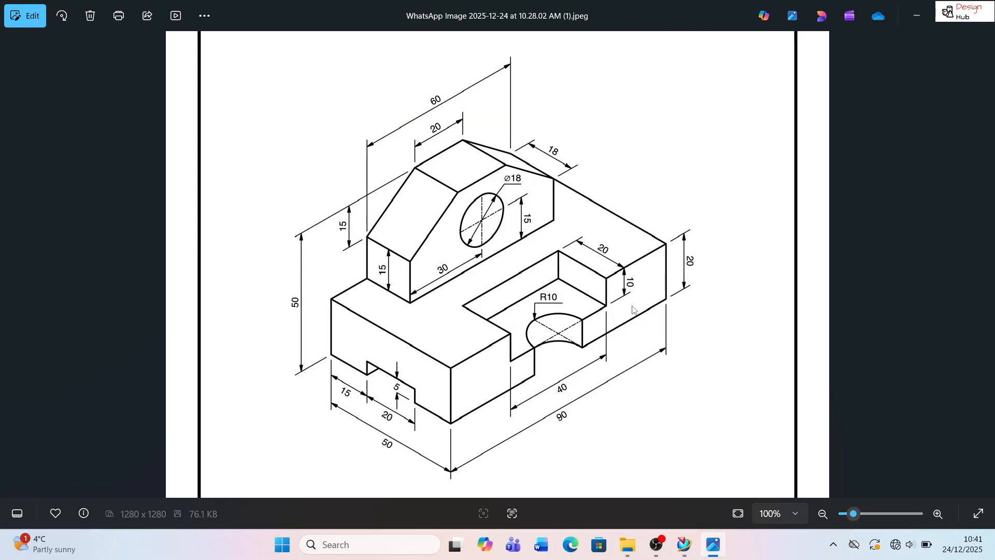
{"action": "key", "text": "alt+Tab"}
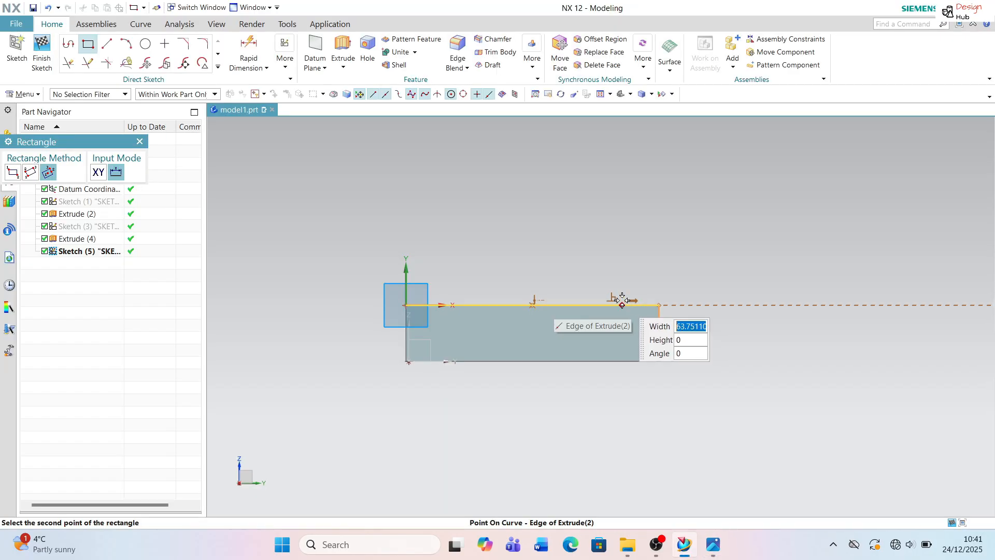
{"action": "type", "text": "40"}
{"action": "key", "text": "Tab"}
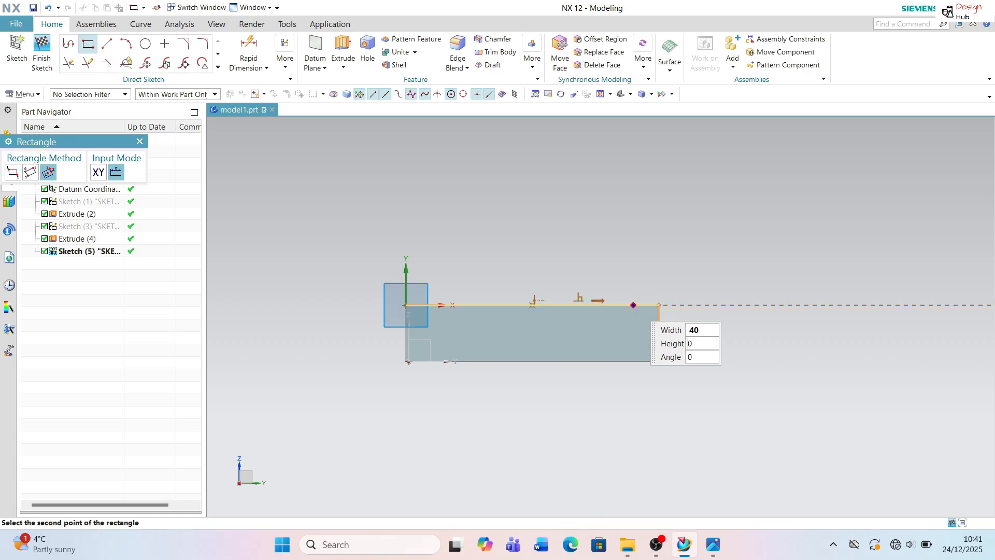
{"action": "key", "text": "alt+Tab"}
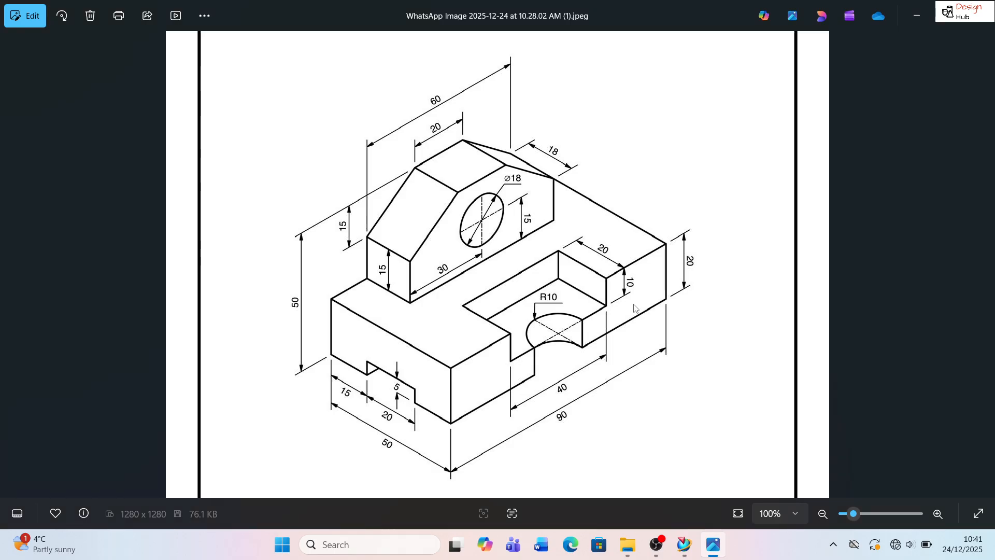
{"action": "key", "text": "alt+Tab"}
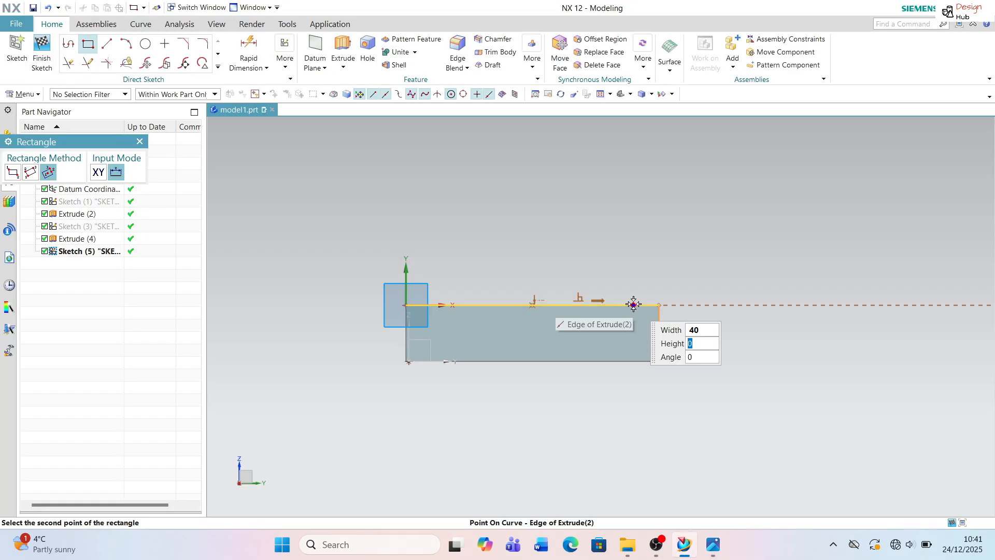
{"action": "type", "text": "20"}
{"action": "key", "text": "Tab"}
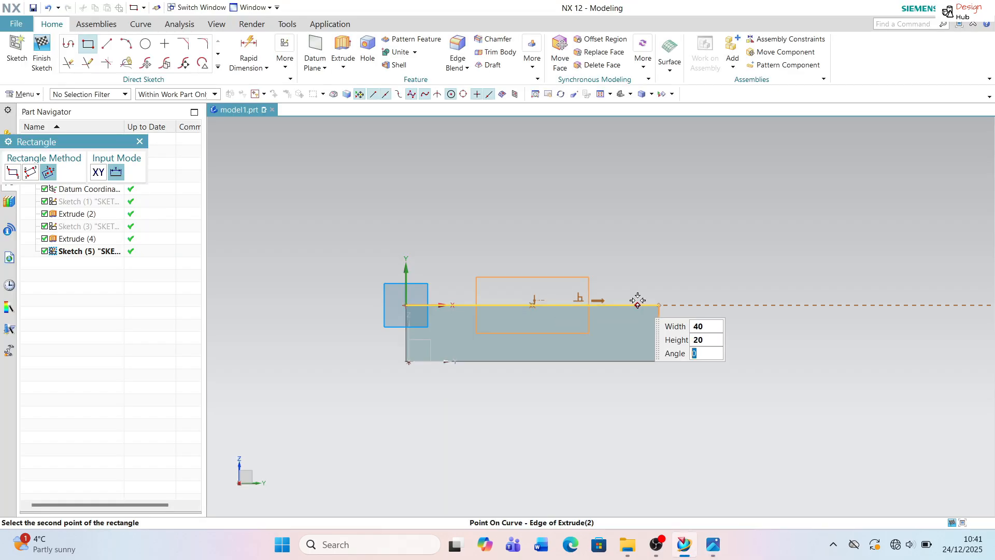
{"action": "key", "text": "Return"}
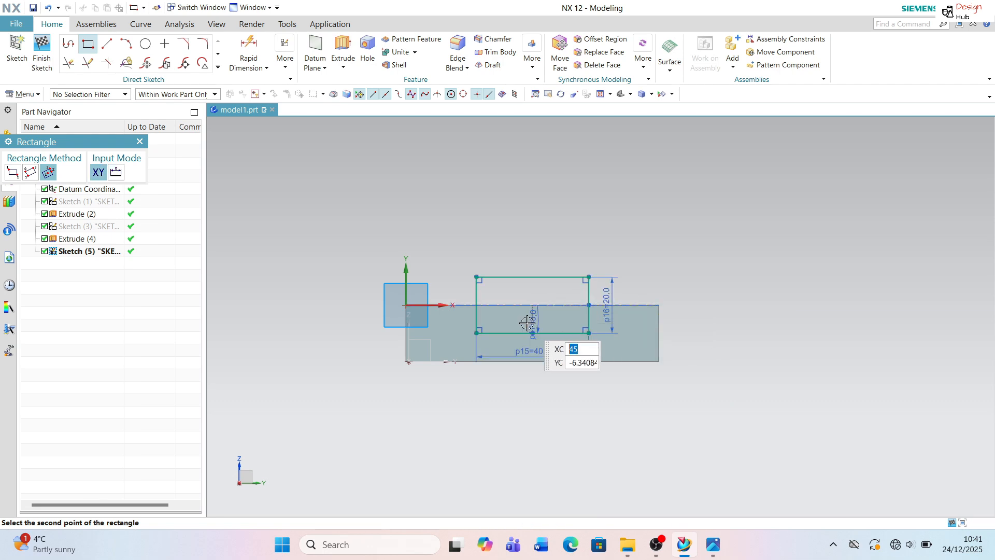
Cut the side pocket by extruding the rectangle from -20 mm to 0 mm with Subtract, following the depth on the reference drawing.
{"action": "key", "text": "alt+Tab"}
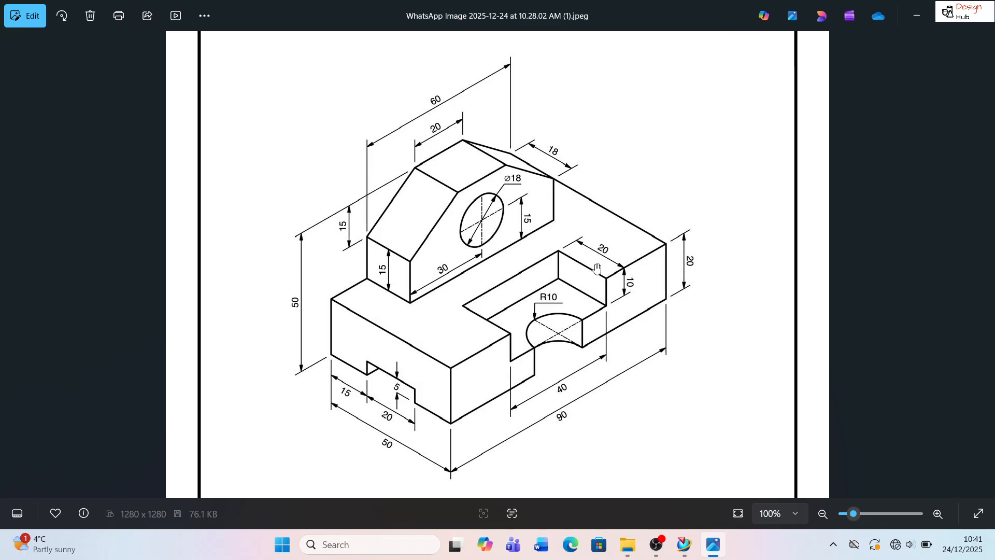
{"action": "key", "text": "alt+Tab"}
{"action": "middle_click_drag", "start_coordinate": [563, 242], "coordinate": [484, 262]}
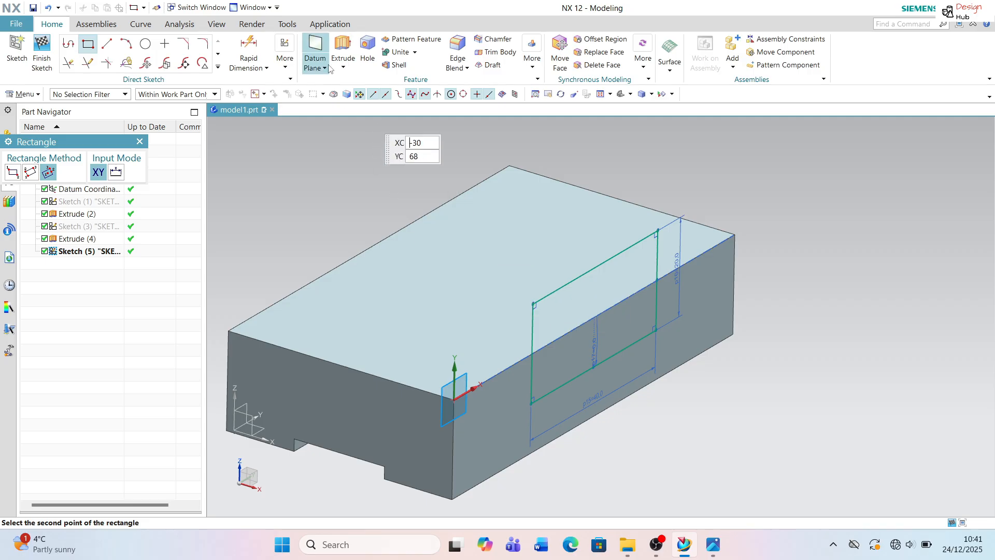
{"action": "left_click", "coordinate": [342, 52]}
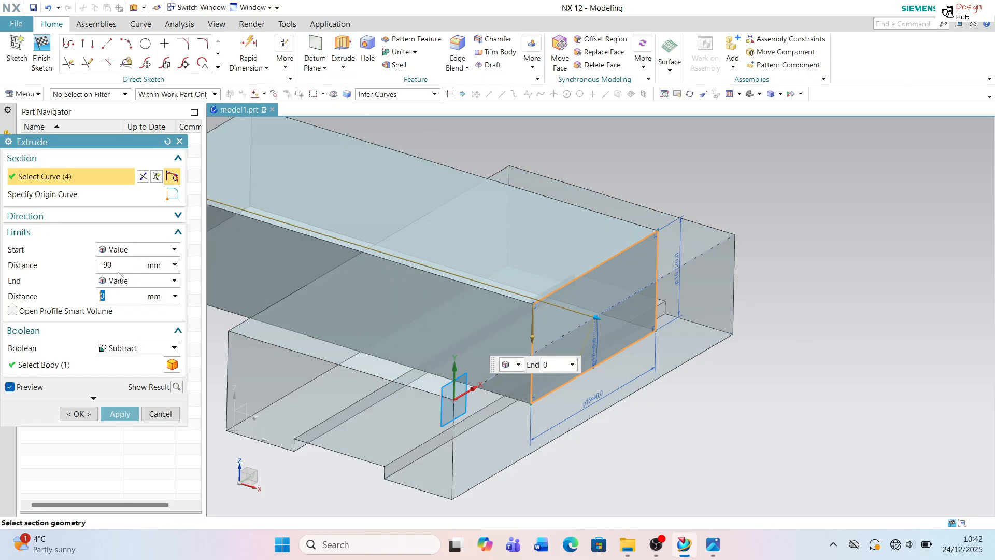
{"action": "key", "text": "alt+Tab"}
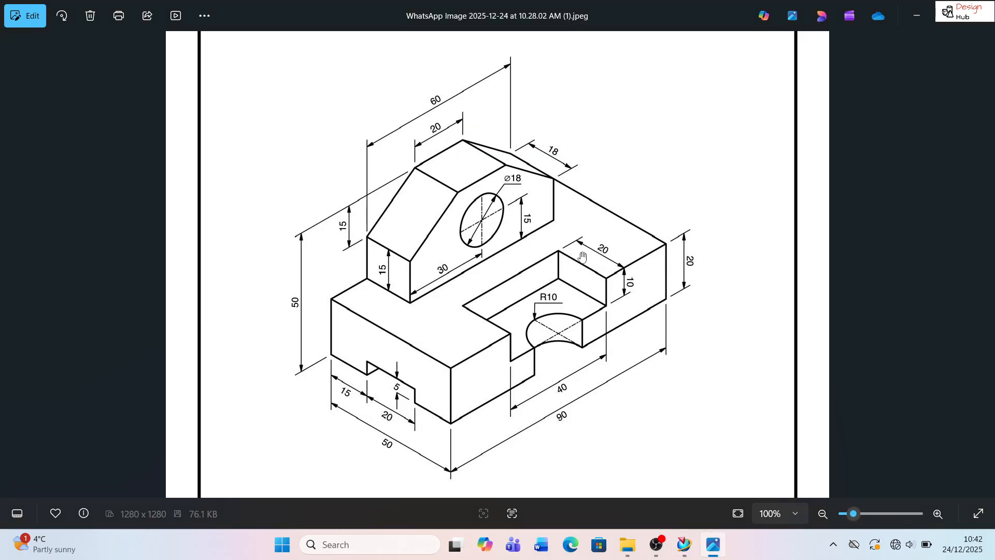
{"action": "key", "text": "alt+Tab"}
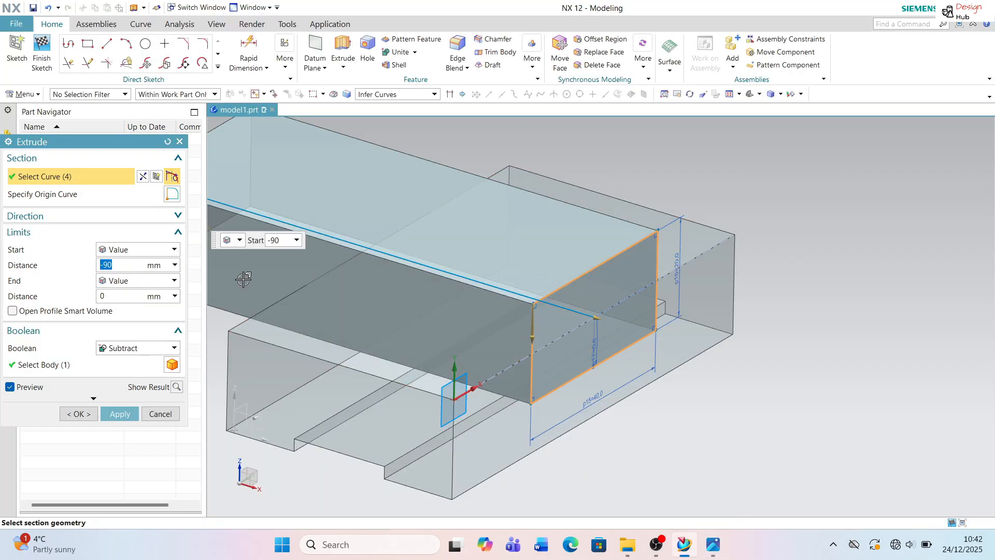
{"action": "type", "text": "-"}
{"action": "key", "text": "Return"}
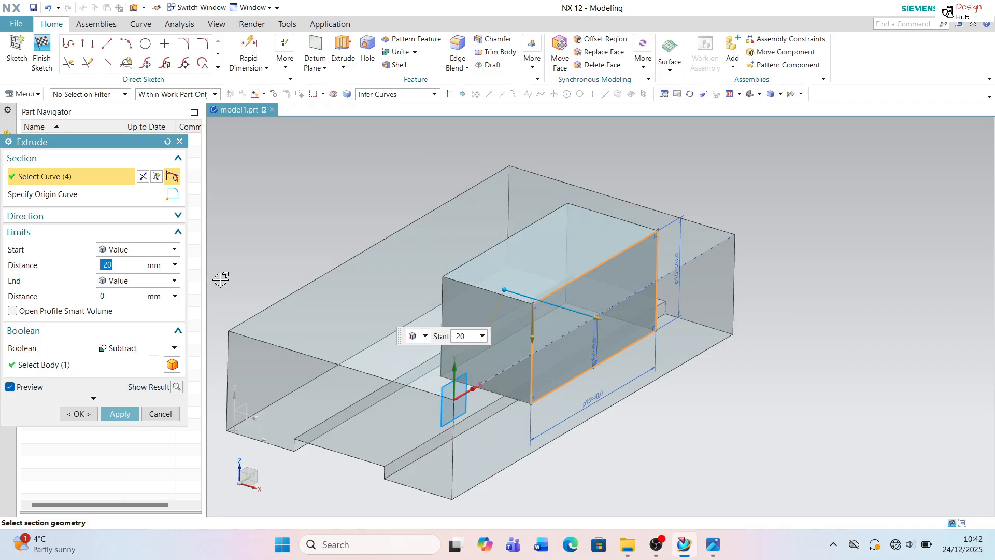
{"action": "left_click", "coordinate": [121, 413]}
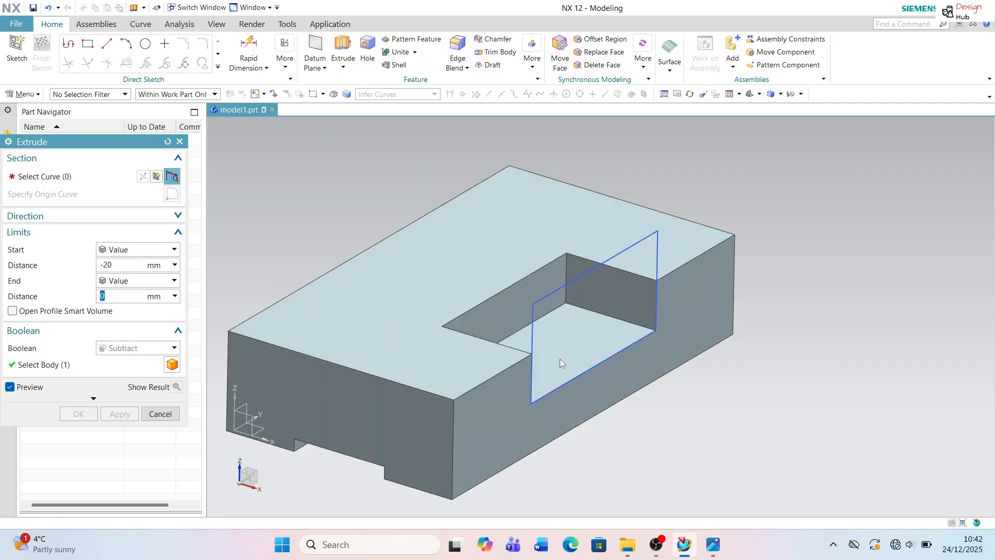
Leave the Extrude command and hide the side pocket sketch.
{"action": "key", "text": "Escape"}
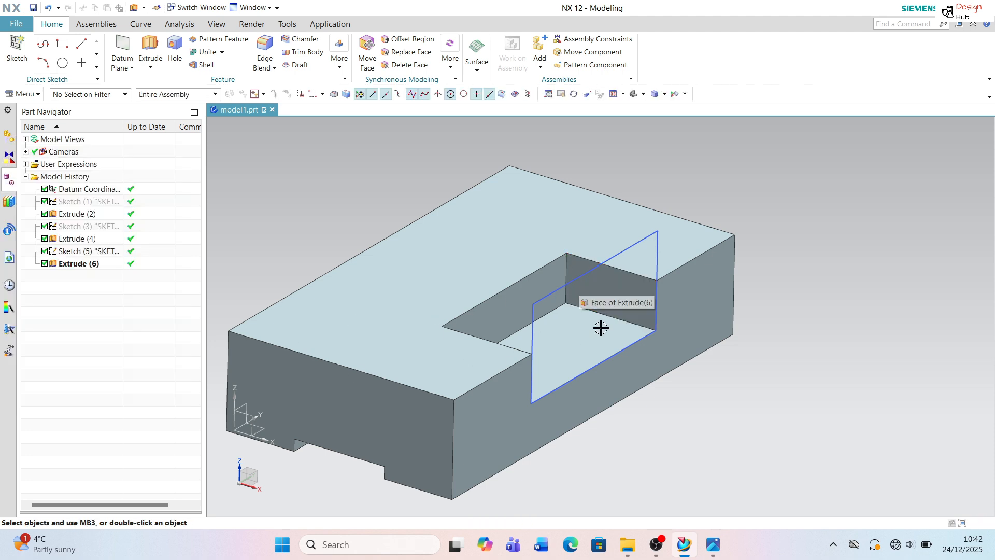
{"action": "right_click", "coordinate": [574, 283]}
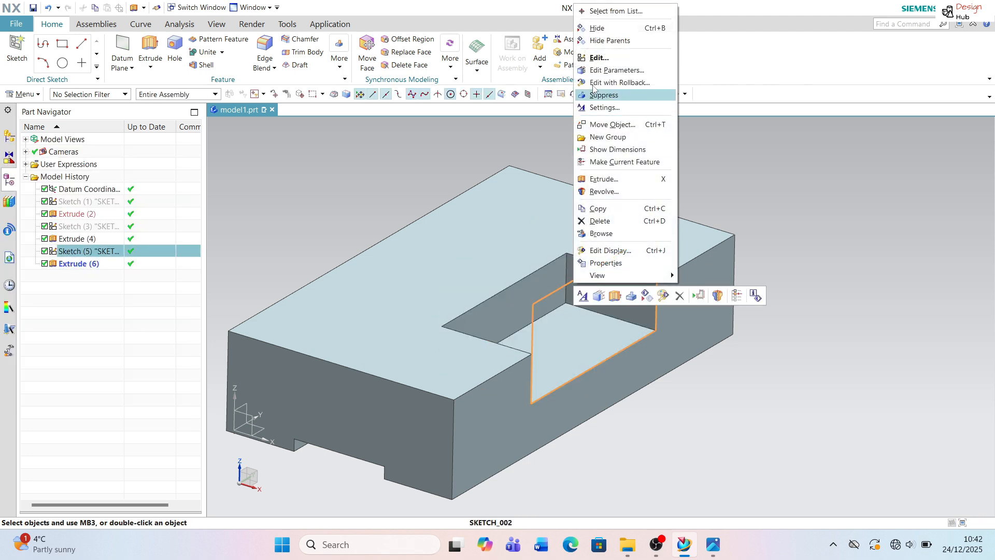
{"action": "left_click", "coordinate": [630, 30]}
Check the R10 cutout on the reference drawing and start a sketch on the floor of the side pocket.
{"action": "middle_click_drag", "start_coordinate": [663, 335], "coordinate": [508, 377]}
{"action": "key", "text": "alt+Tab"}
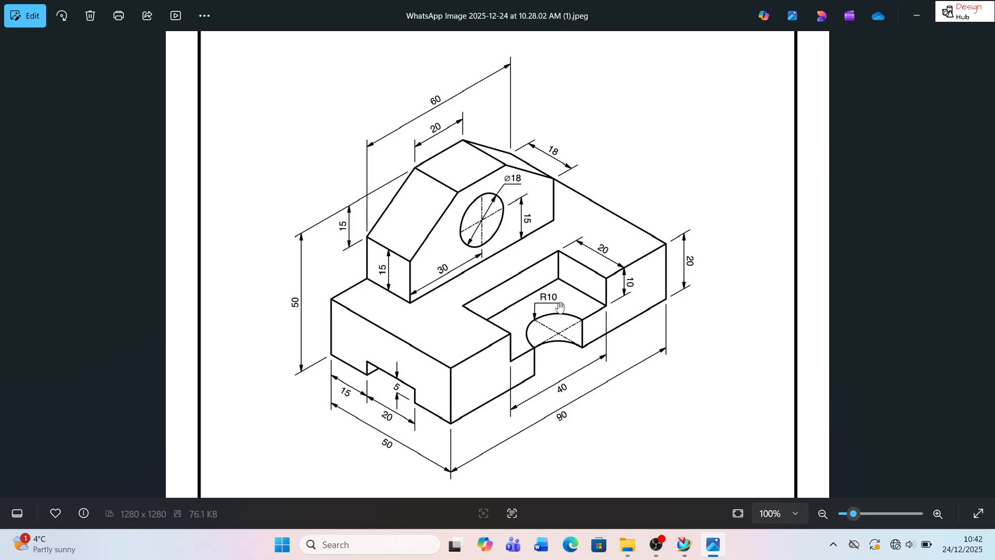
{"action": "key", "text": "alt+Tab"}
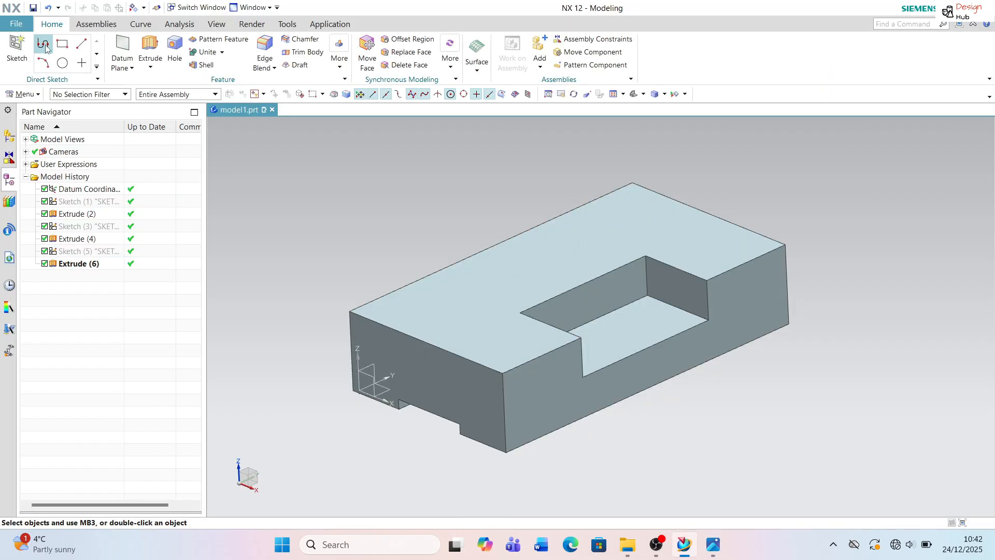
{"action": "left_click", "coordinate": [27, 45]}
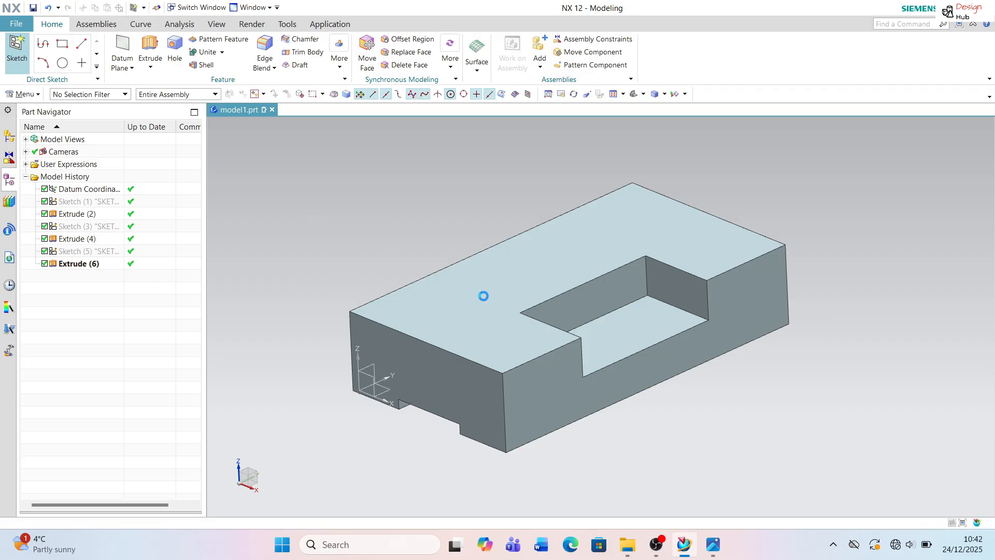
{"action": "left_click", "coordinate": [635, 339]}
{"action": "left_click", "coordinate": [120, 287]}
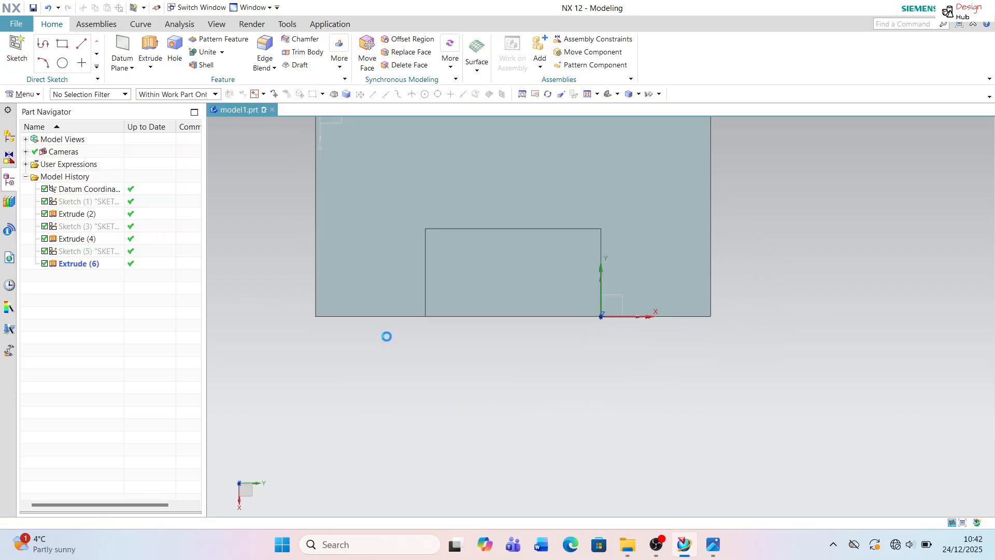
Draw a circle of 20 mm diameter centered on the midpoint of the pocket floor's outer edge.
{"action": "left_click", "coordinate": [145, 43]}
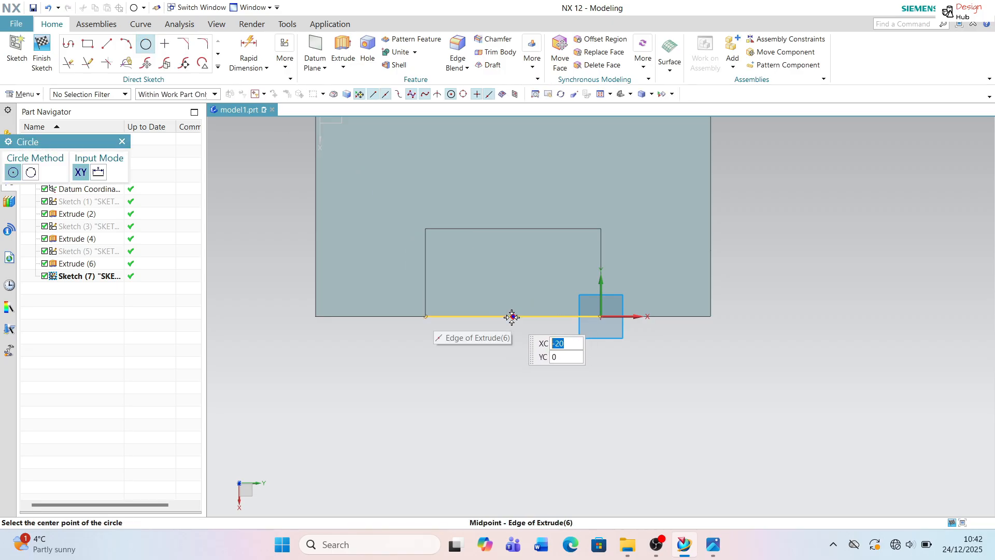
{"action": "left_click", "coordinate": [513, 316]}
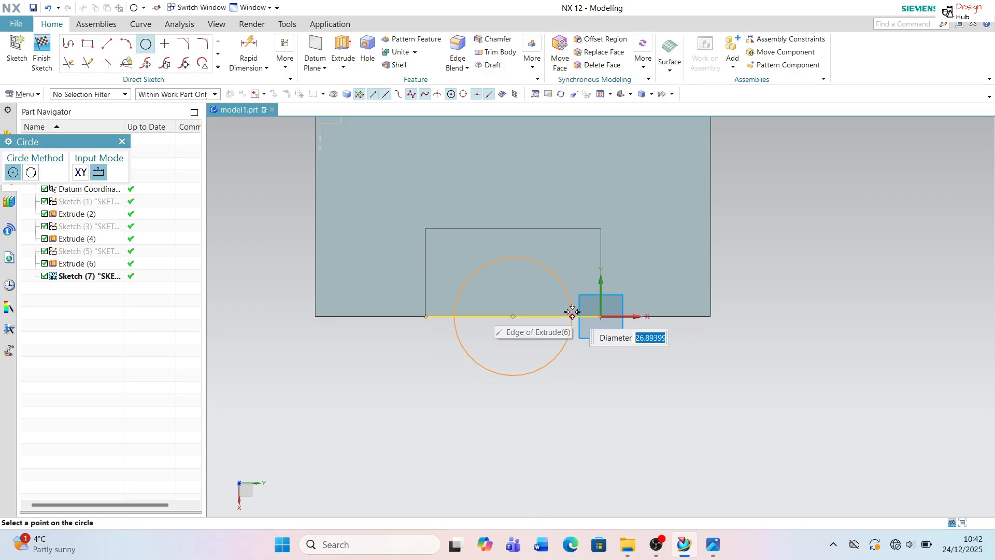
{"action": "type", "text": "20"}
{"action": "key", "text": "Return"}
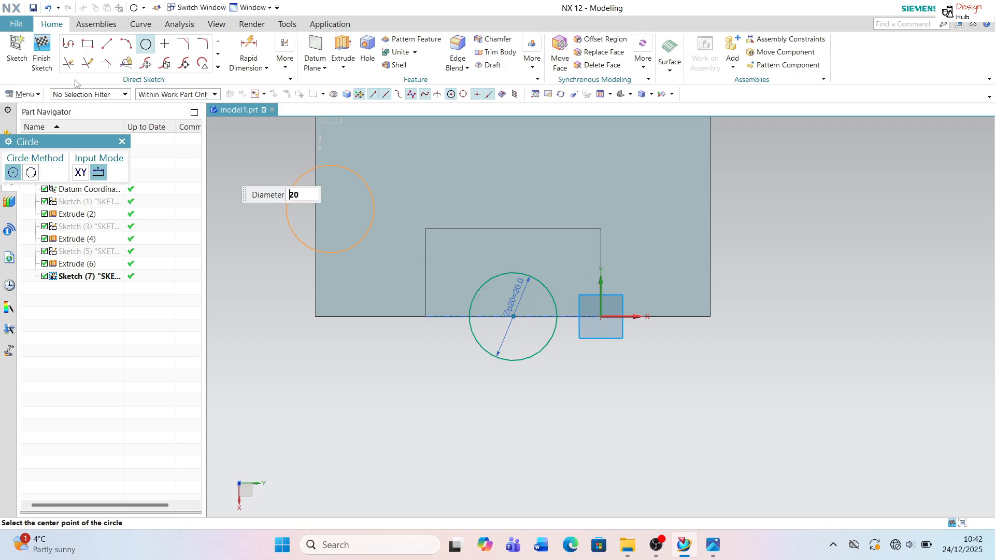
Extrude the circle from -20 mm to 0 mm with Subtract to cut the round recess through the pocket floor.
{"action": "left_click", "coordinate": [49, 60]}
{"action": "left_click", "coordinate": [334, 49]}
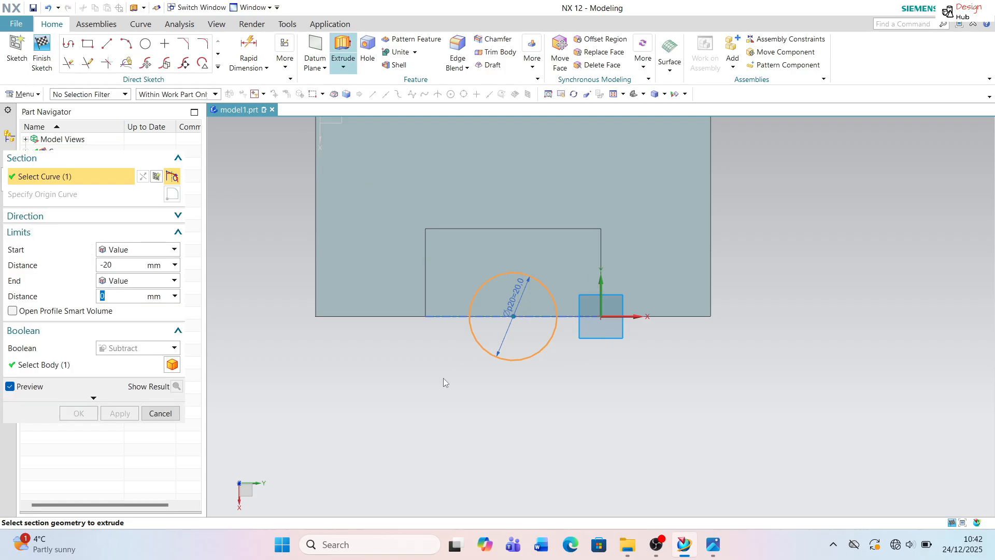
{"action": "middle_click_drag", "start_coordinate": [447, 331], "coordinate": [206, 349]}
{"action": "left_click", "coordinate": [110, 412]}
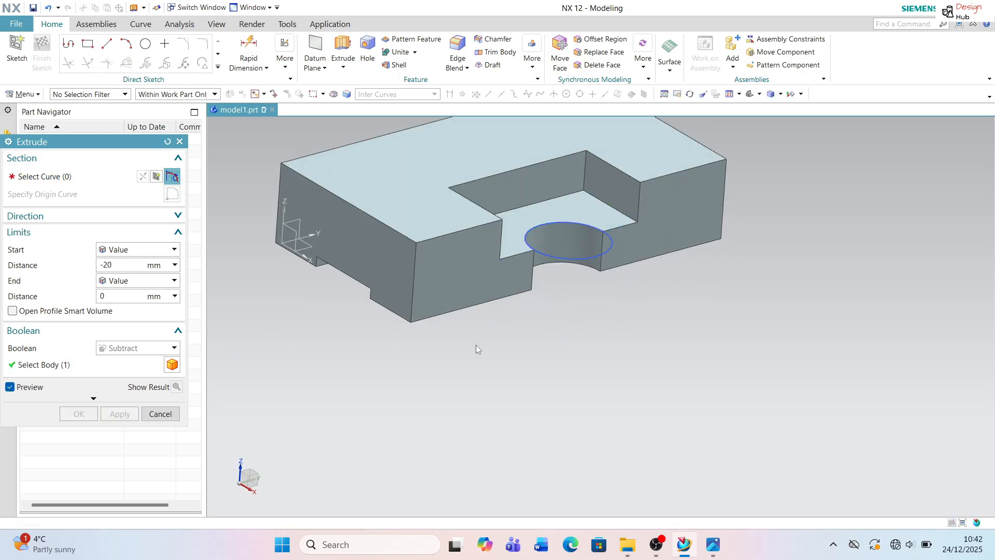
Leave the Extrude command and hide the circle sketch on the pocket floor.
{"action": "middle_click", "coordinate": [572, 265]}
{"action": "left_click", "coordinate": [573, 264]}
{"action": "right_click", "coordinate": [573, 253]}
{"action": "left_click", "coordinate": [596, 273]}
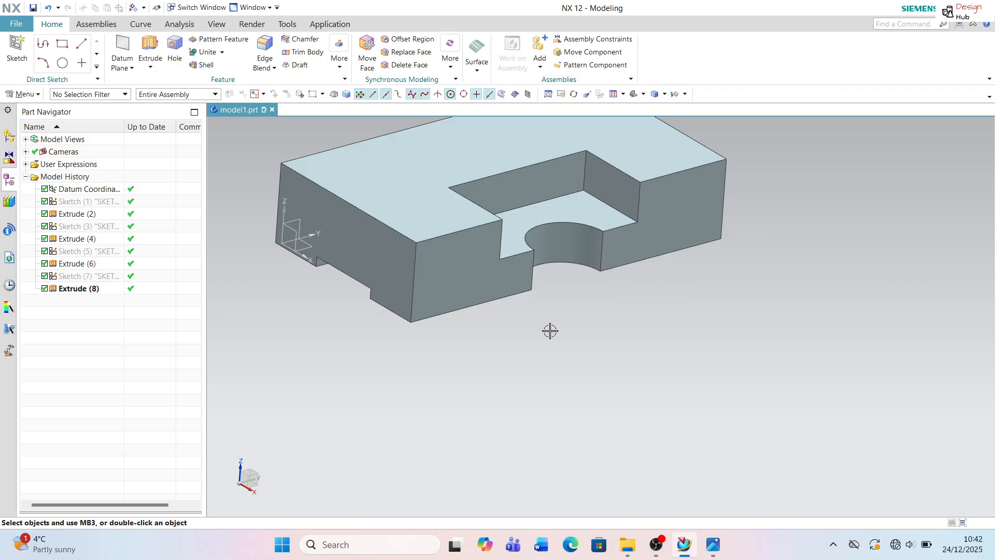
Check the upright's dimensions on the reference drawing and start a sketch on the block's top face.
{"action": "scroll", "coordinate": [544, 328], "scroll_direction": "down", "scroll_amount": 5}
{"action": "mouse_move", "coordinate": [544, 329]}
{"action": "middle_mouse_down"}
{"action": "mouse_move", "coordinate": [562, 303]}
{"action": "mouse_move", "coordinate": [546, 316]}
{"action": "mouse_move", "coordinate": [551, 324]}
{"action": "middle_mouse_up"}
{"action": "scroll", "coordinate": [466, 240], "scroll_direction": "up", "scroll_amount": 3}
{"action": "scroll", "coordinate": [430, 265], "scroll_direction": "up", "scroll_amount": 2}
{"action": "middle_click_drag", "start_coordinate": [428, 265], "coordinate": [426, 276]}
{"action": "scroll", "coordinate": [426, 276], "scroll_direction": "down", "scroll_amount": 1}
{"action": "scroll", "coordinate": [436, 347], "scroll_direction": "up", "scroll_amount": 1}
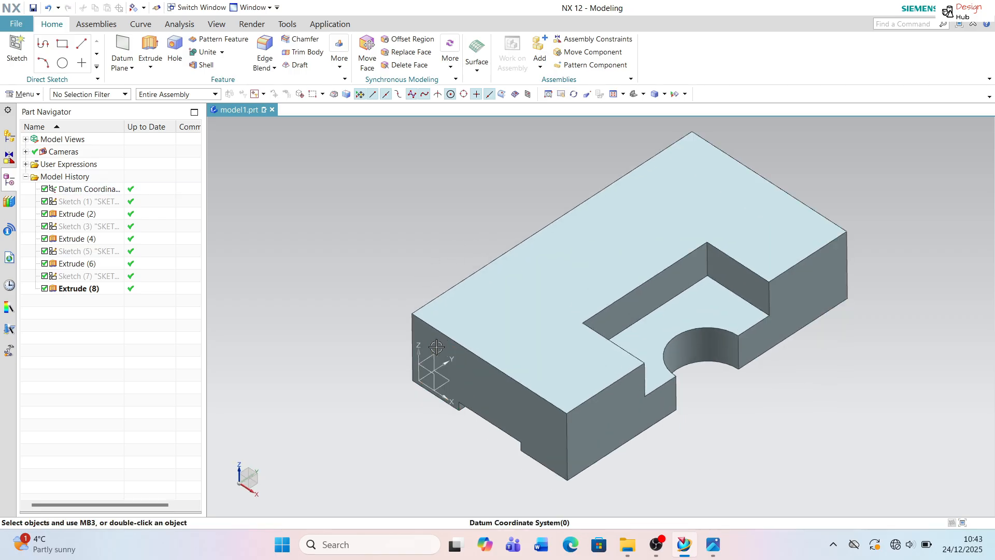
{"action": "key", "text": "alt+Tab"}
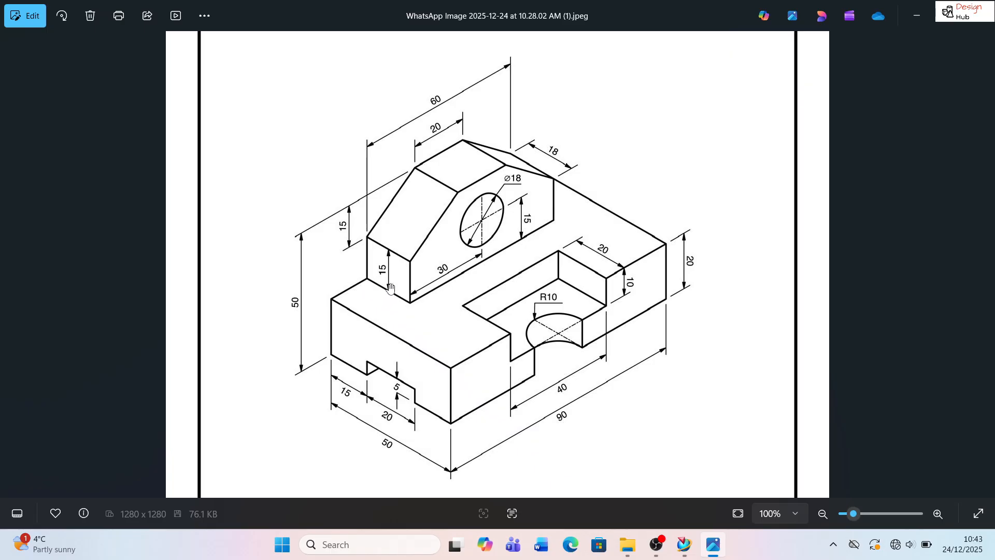
{"action": "key", "text": "alt+Tab"}
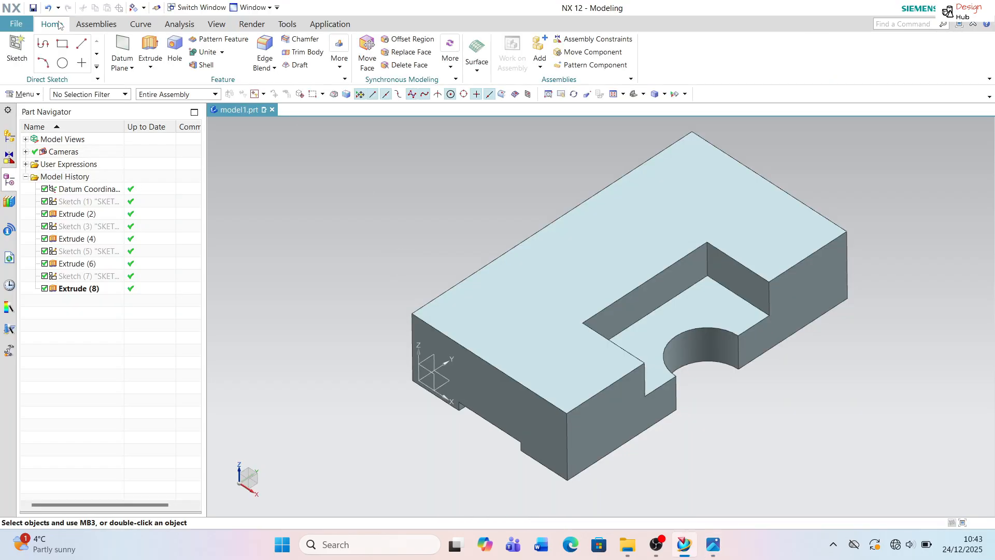
{"action": "left_click", "coordinate": [16, 50]}
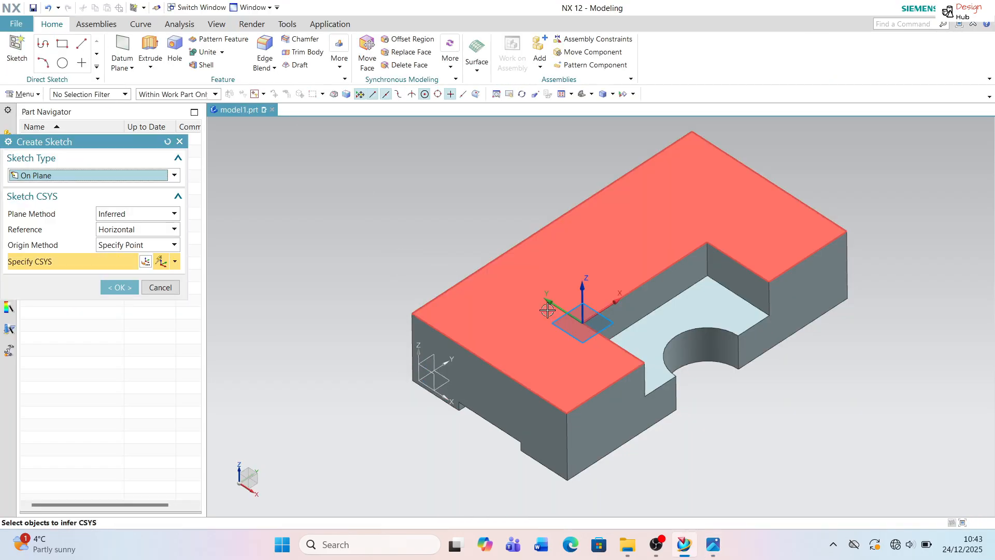
{"action": "left_click", "coordinate": [504, 284]}
{"action": "left_click", "coordinate": [119, 287]}
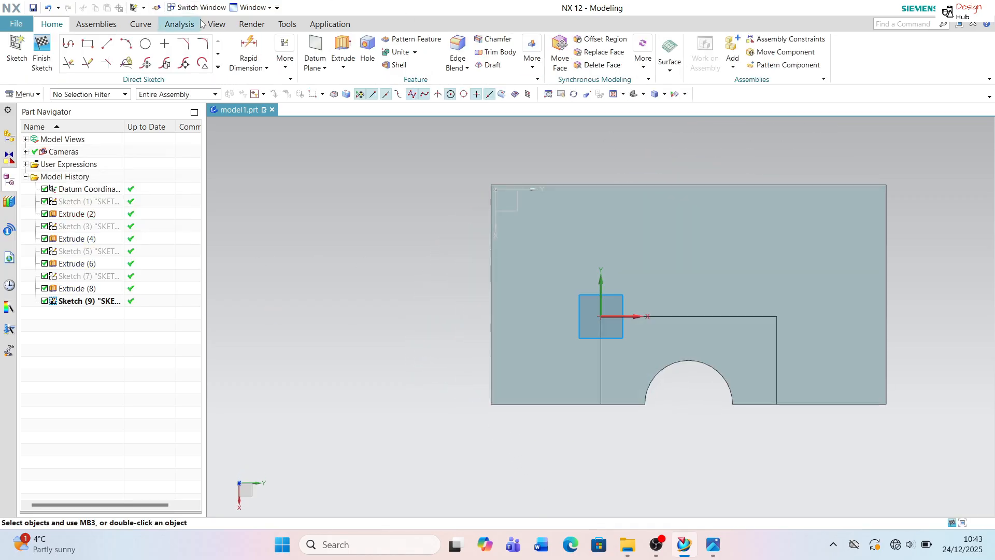
Draw a center rectangle 60 mm wide and 36 mm high at 0° on the midpoint of the top face's long edge opposite the pocket.
{"action": "left_click", "coordinate": [88, 46]}
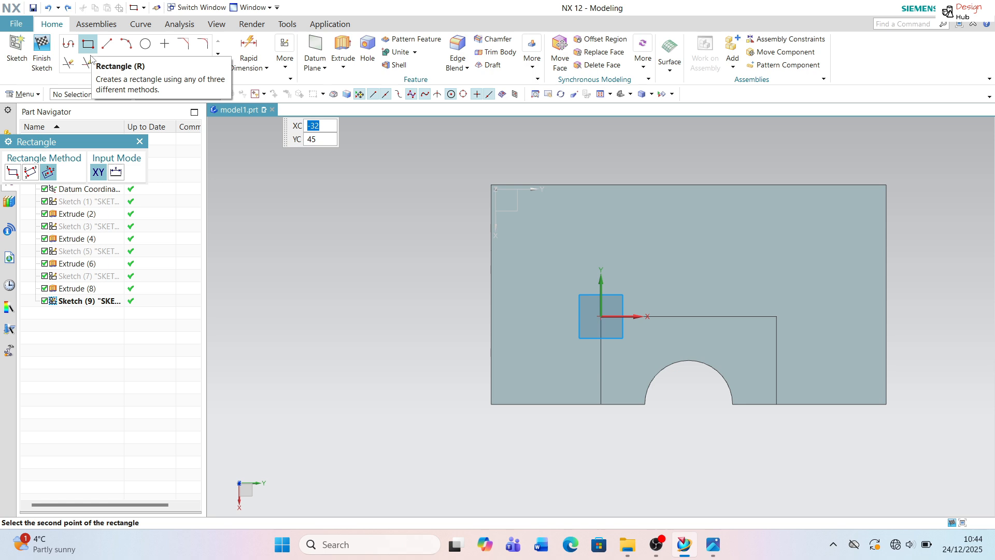
{"action": "left_click", "coordinate": [692, 185]}
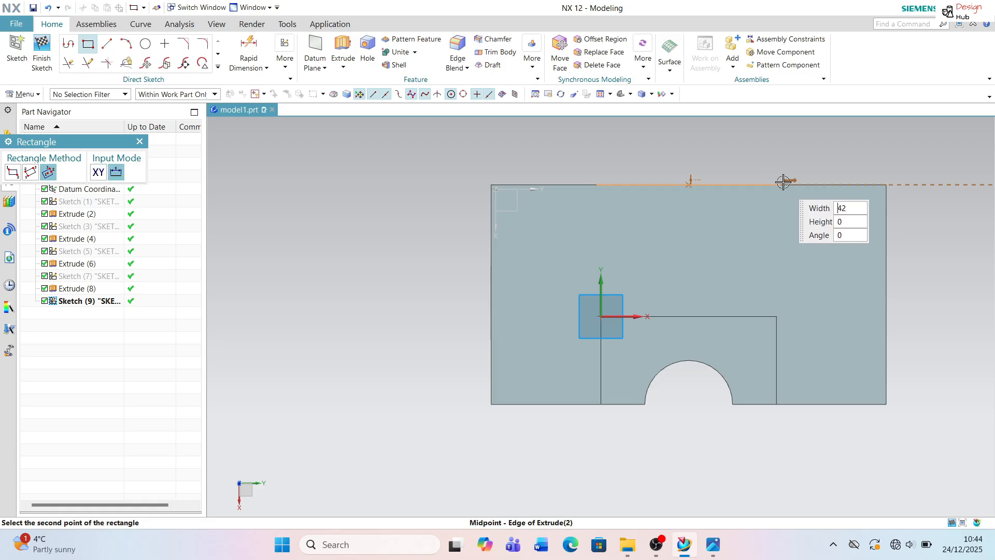
{"action": "type", "text": "60"}
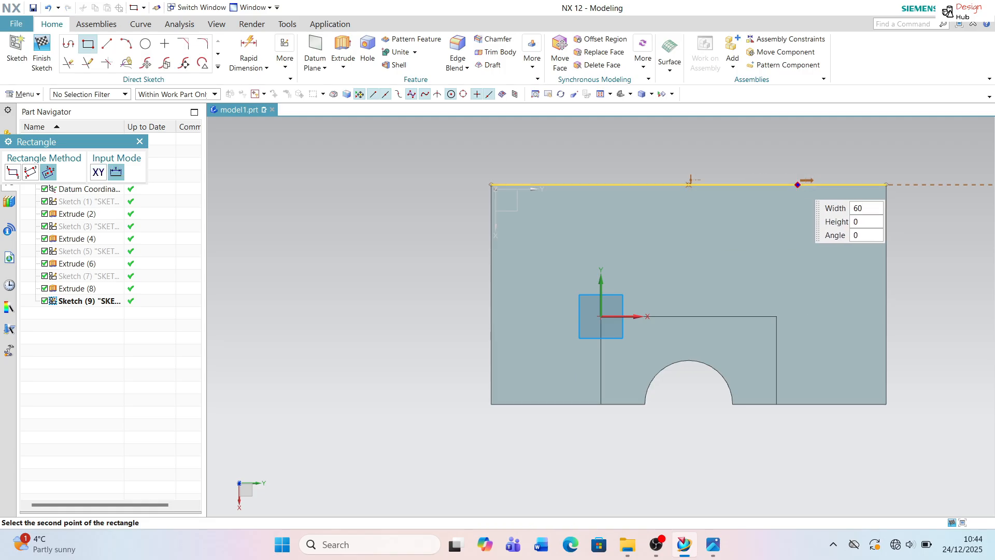
{"action": "key", "text": "Tab"}
{"action": "left_click", "coordinate": [689, 181]}
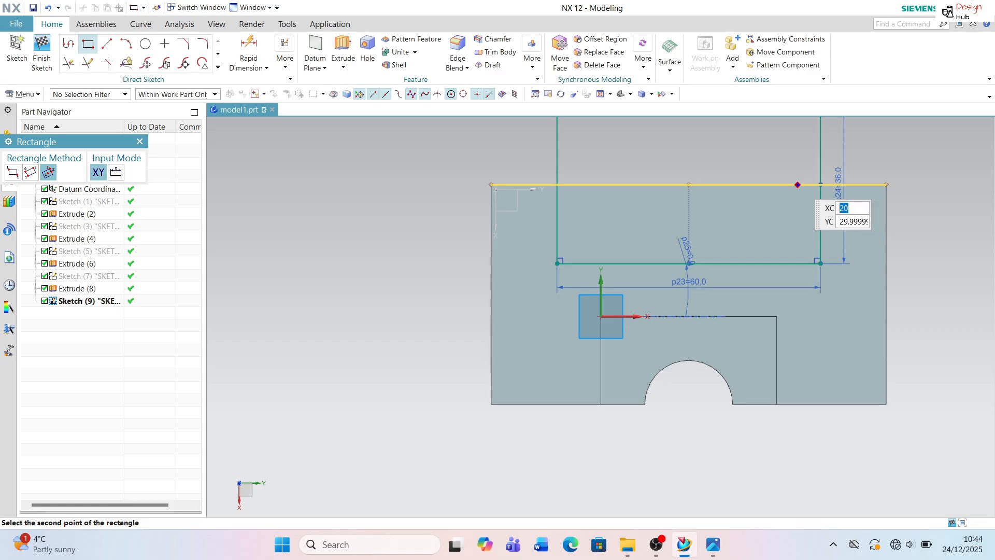
{"action": "type", "text": "46"}
{"action": "key", "text": "Tab"}
Draw a line along the block's rear edge joining the midpoints of the rectangle's two short sides.
{"action": "scroll", "coordinate": [703, 247], "scroll_direction": "down", "scroll_amount": 1}
{"action": "scroll", "coordinate": [703, 247], "scroll_direction": "down", "scroll_amount": 1}
{"action": "middle_click_drag", "start_coordinate": [677, 177], "coordinate": [621, 205]}
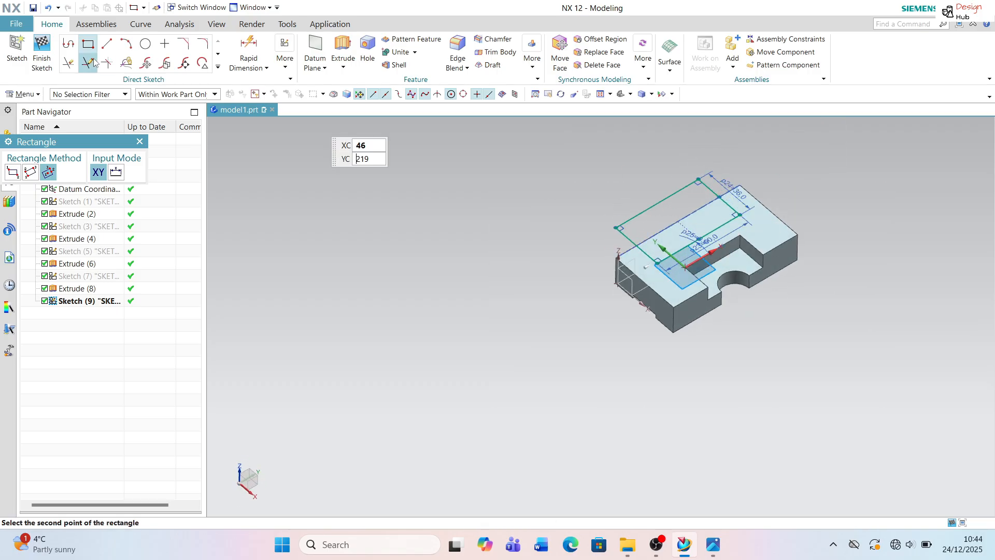
{"action": "left_click", "coordinate": [107, 43]}
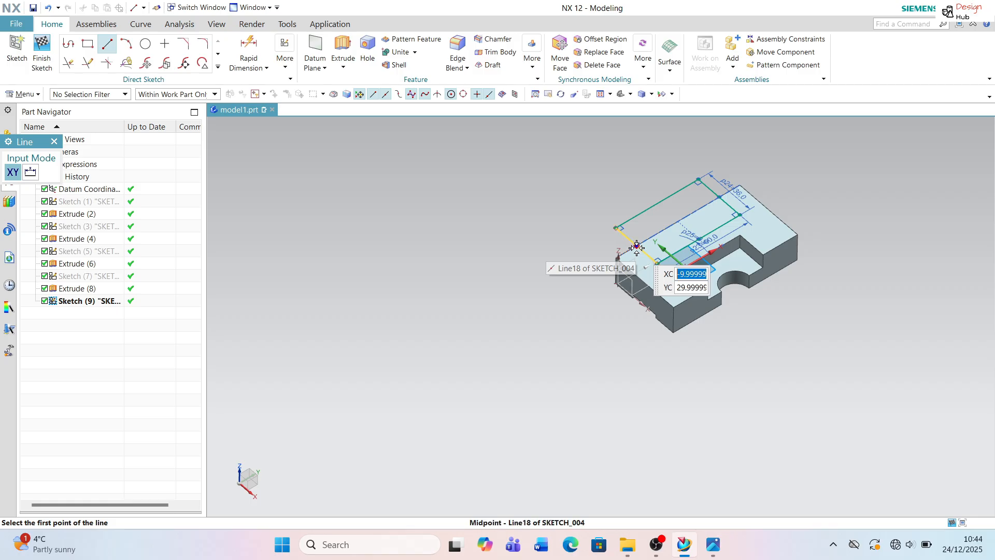
{"action": "left_click", "coordinate": [637, 245]}
{"action": "left_click", "coordinate": [718, 193]}
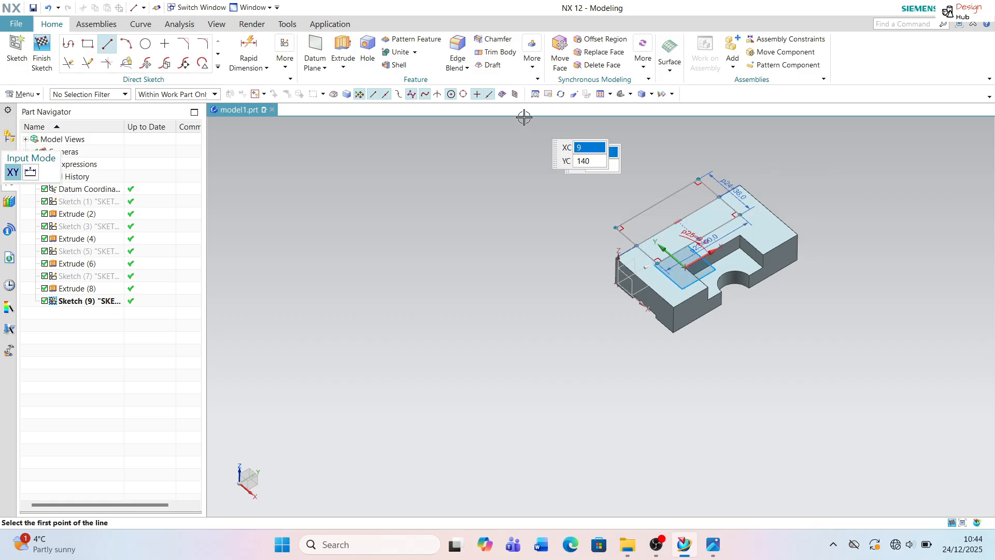
{"action": "key", "text": "Escape"}
Trim away the half of the rectangle lying beyond the block's rear edge, and consult the reference drawing for the upright.
{"action": "left_click", "coordinate": [68, 62]}
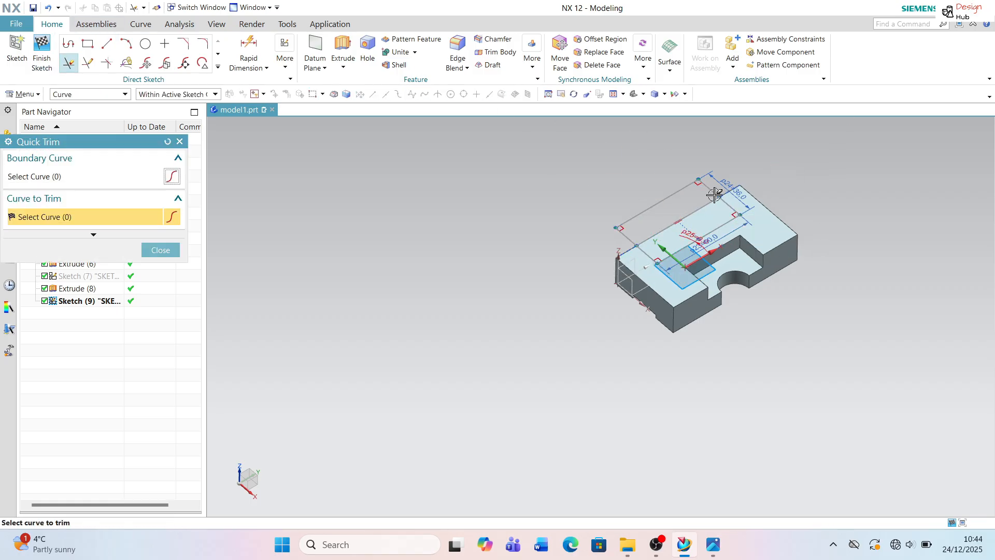
{"action": "scroll", "coordinate": [743, 162], "scroll_direction": "up", "scroll_amount": 3}
{"action": "mouse_move", "coordinate": [518, 266]}
{"action": "left_mouse_down"}
{"action": "mouse_move", "coordinate": [614, 169]}
{"action": "mouse_move", "coordinate": [710, 173]}
{"action": "mouse_move", "coordinate": [663, 193]}
{"action": "left_mouse_up"}
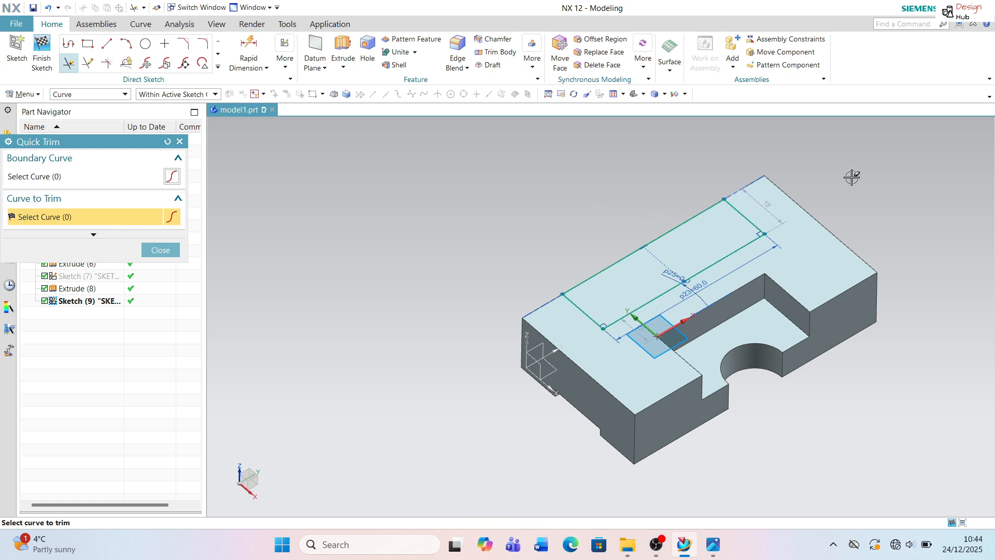
{"action": "left_click", "coordinate": [179, 142]}
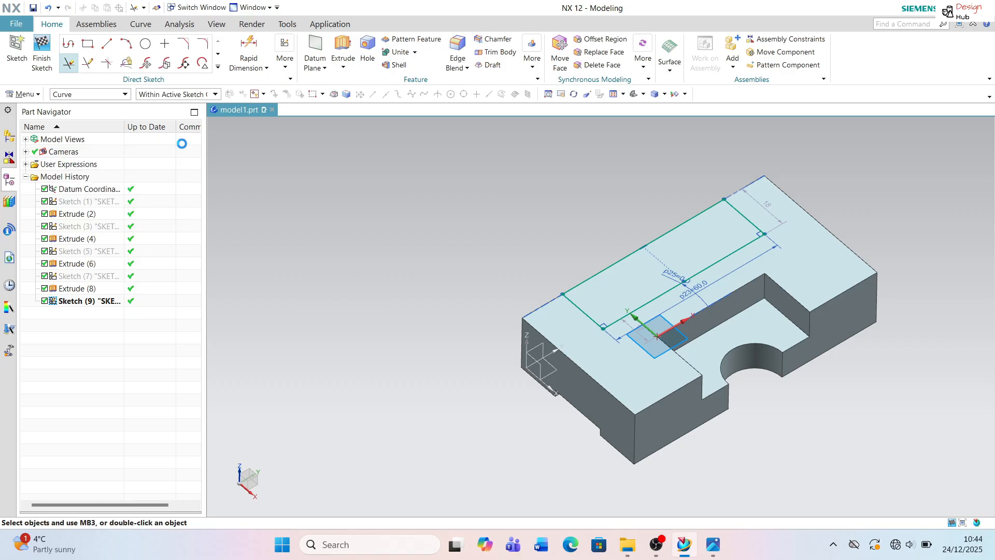
{"action": "key", "text": "alt+Tab"}
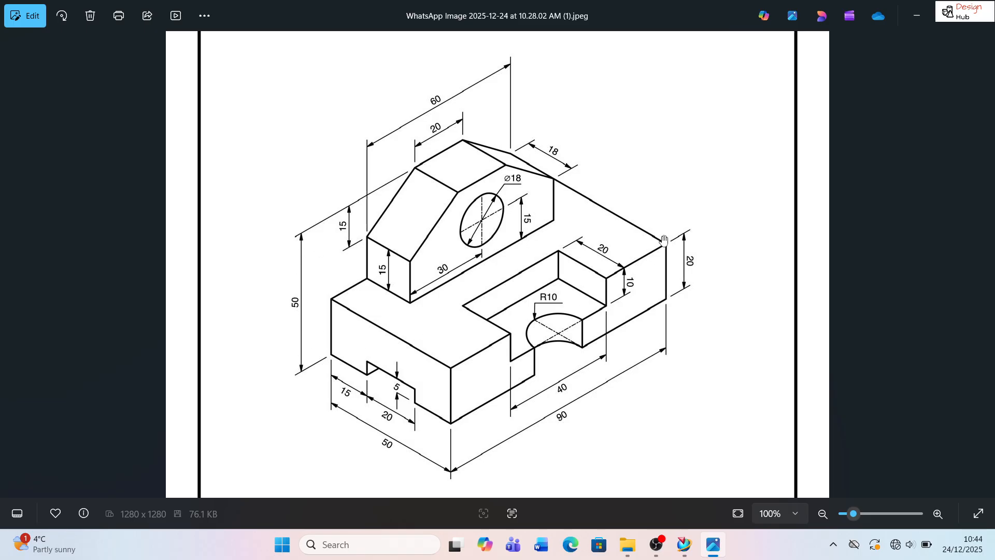
Extrude the trimmed rectangle on the block's top face with start 30 mm, end 0 mm and Boolean None.
{"action": "key", "text": "alt+Tab"}
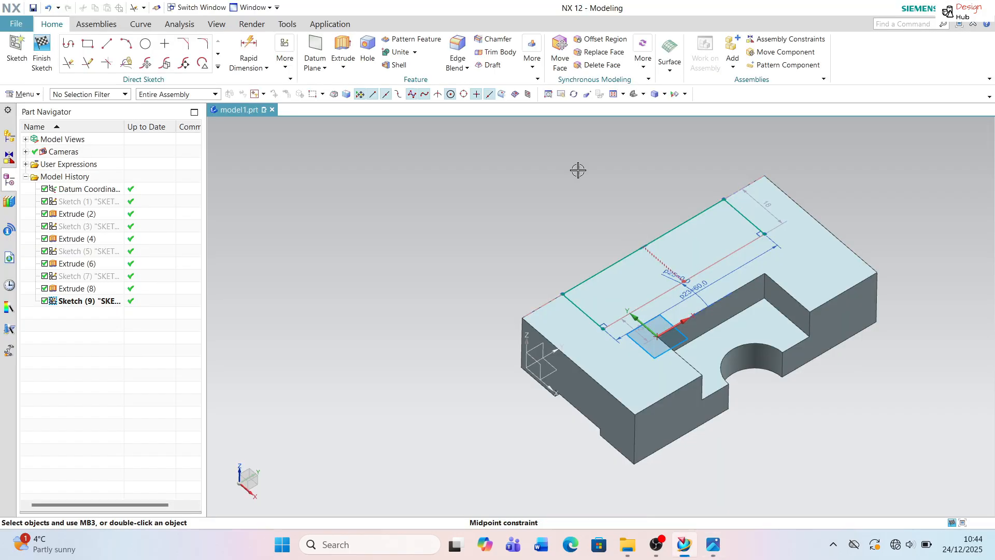
{"action": "left_click", "coordinate": [343, 52]}
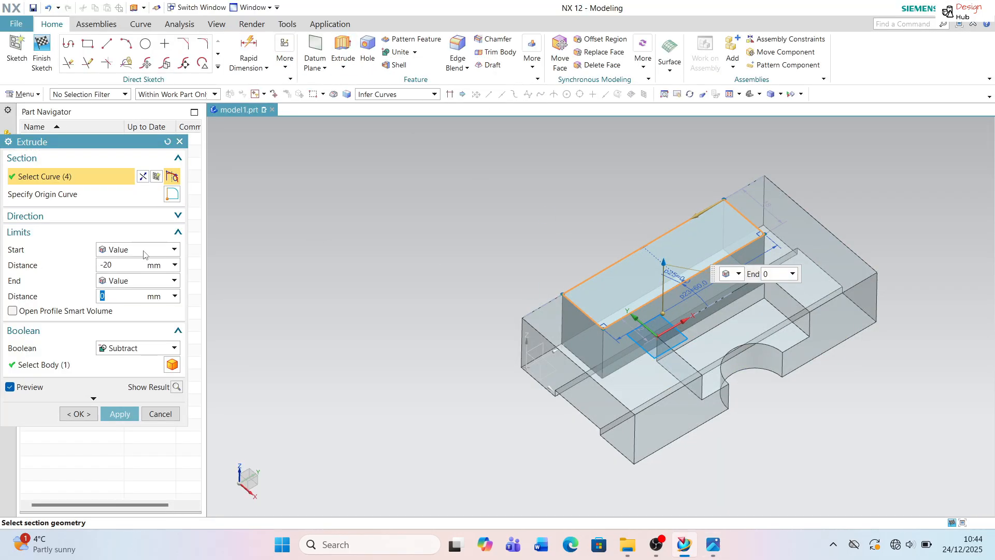
{"action": "left_click", "coordinate": [134, 267]}
{"action": "type", "text": "30"}
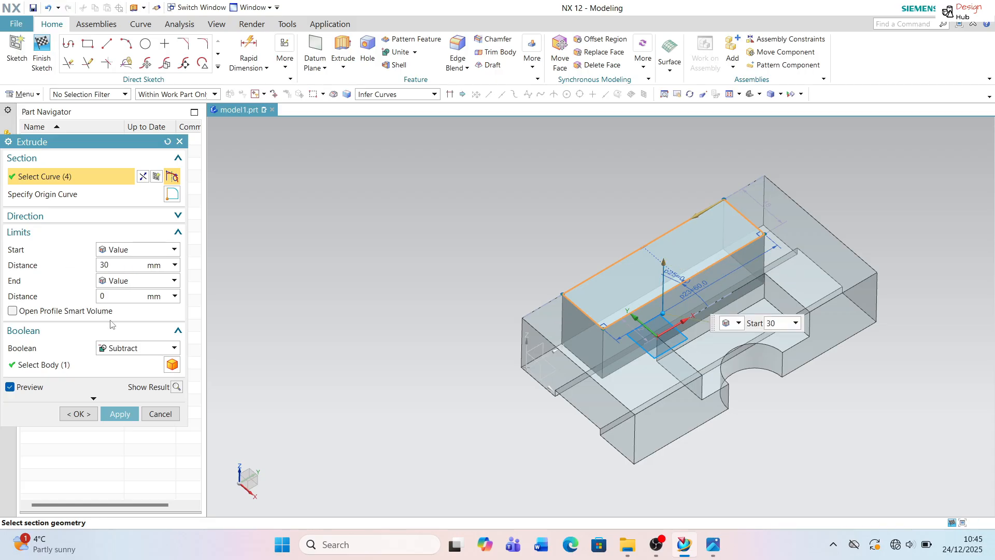
{"action": "left_click", "coordinate": [129, 349]}
{"action": "left_click", "coordinate": [130, 359]}
{"action": "middle_click_drag", "start_coordinate": [482, 313], "coordinate": [470, 291]}
{"action": "left_click", "coordinate": [118, 397]}
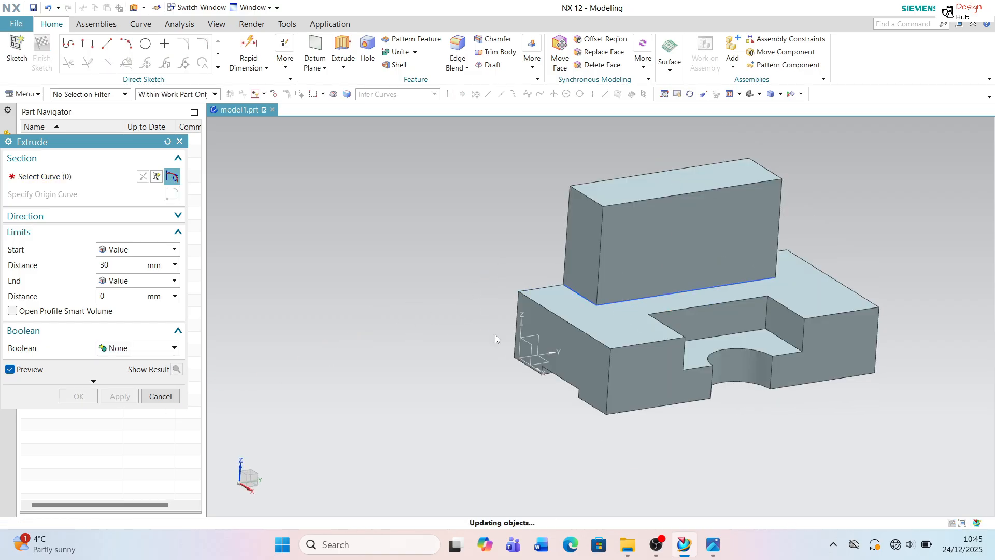
{"action": "left_click", "coordinate": [160, 396]}
Hide the sketch at the upright's base and consult the reference drawing.
{"action": "left_click", "coordinate": [634, 300]}
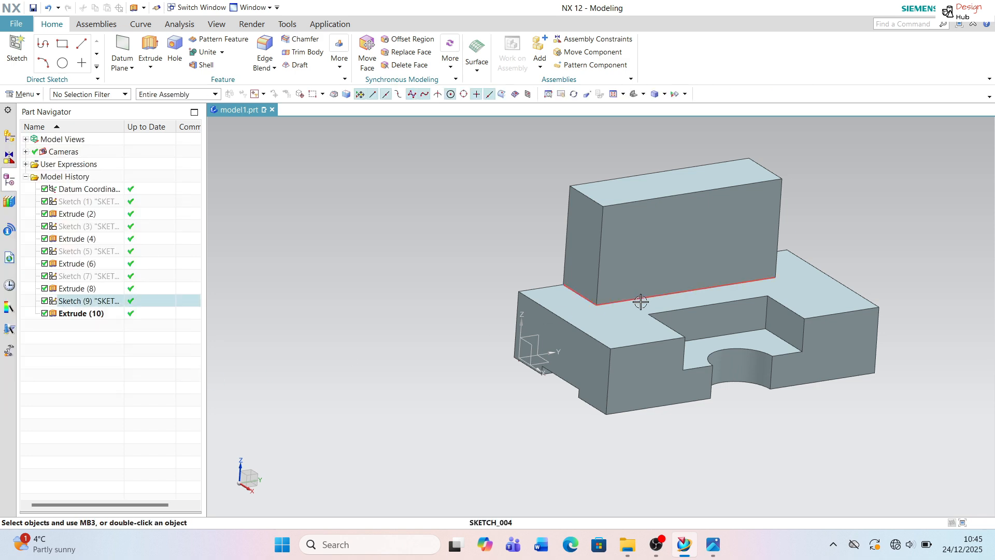
{"action": "right_click", "coordinate": [634, 299]}
{"action": "left_click", "coordinate": [664, 47]}
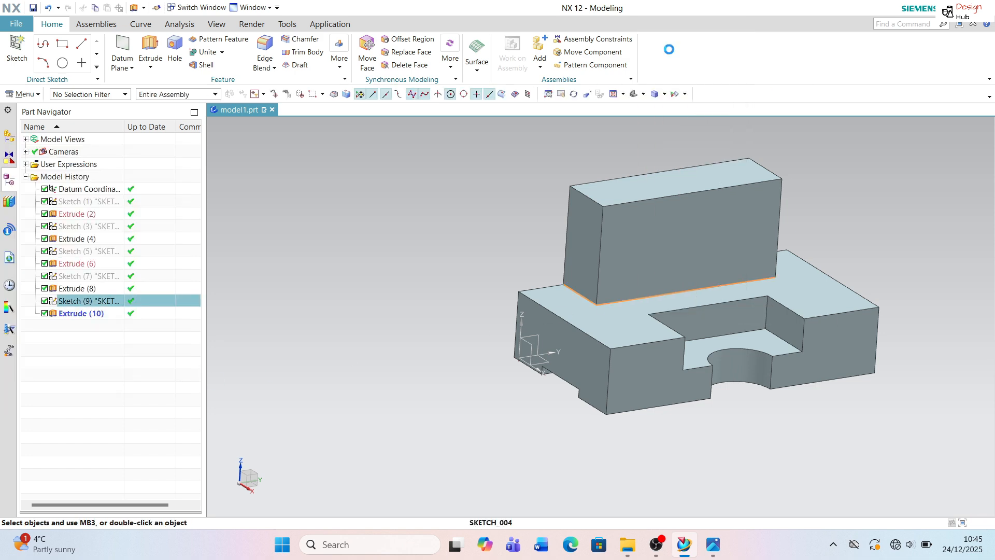
{"action": "scroll", "coordinate": [566, 251], "scroll_direction": "down", "scroll_amount": 2}
{"action": "key", "text": "alt+Tab"}
{"action": "mouse_move", "coordinate": [616, 303]}
{"action": "left_mouse_down"}
{"action": "mouse_move", "coordinate": [562, 277]}
{"action": "mouse_move", "coordinate": [508, 294]}
{"action": "left_mouse_up"}
{"action": "scroll", "coordinate": [494, 270], "scroll_direction": "down", "scroll_amount": 2}
{"action": "scroll", "coordinate": [494, 269], "scroll_direction": "up", "scroll_amount": 3}
{"action": "scroll", "coordinate": [494, 269], "scroll_direction": "down", "scroll_amount": 2}
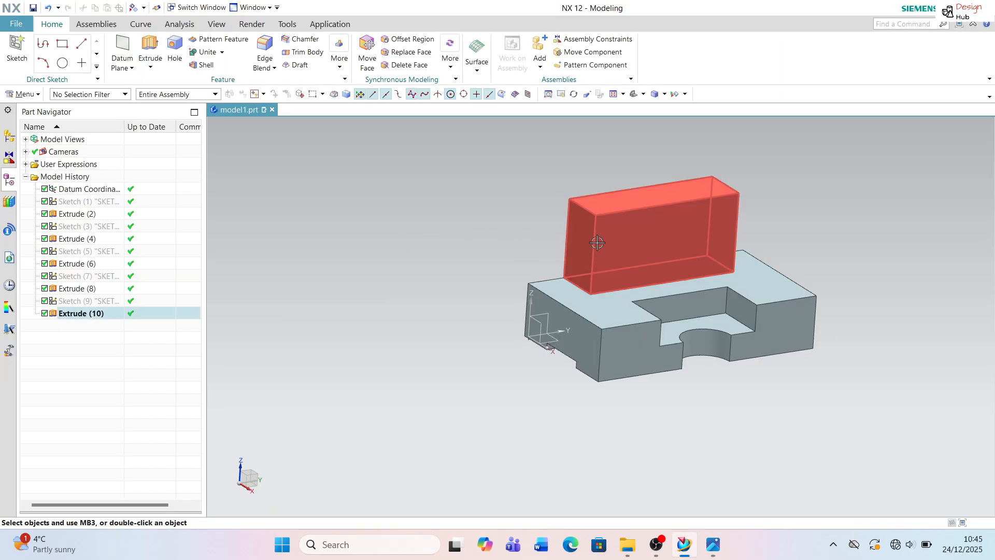
Start a sketch on the upright's large face on the pocket side and check its profile dimensions on the reference drawing.
{"action": "middle_click_drag", "start_coordinate": [593, 257], "coordinate": [547, 315]}
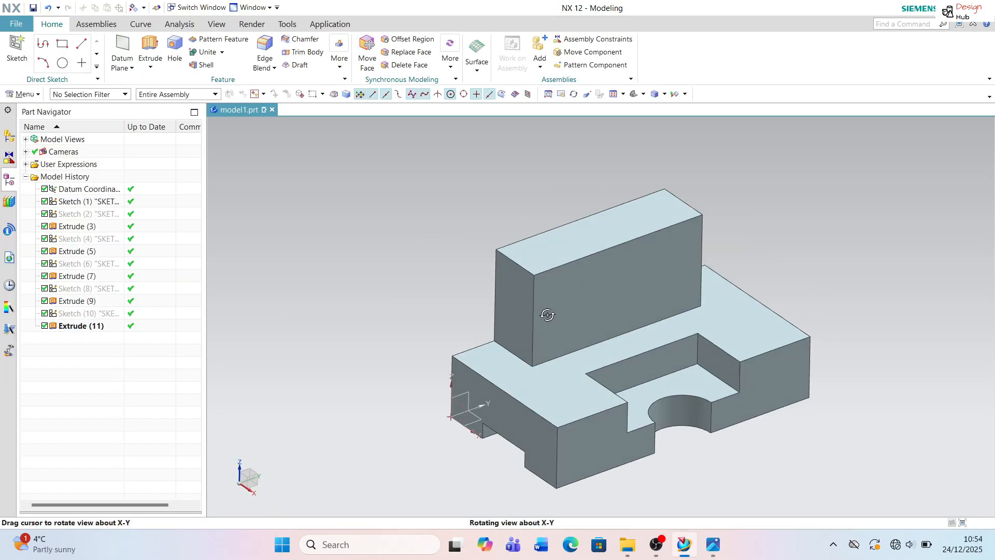
{"action": "scroll", "coordinate": [662, 290], "scroll_direction": "up", "scroll_amount": 3}
{"action": "scroll", "coordinate": [636, 272], "scroll_direction": "down", "scroll_amount": 2}
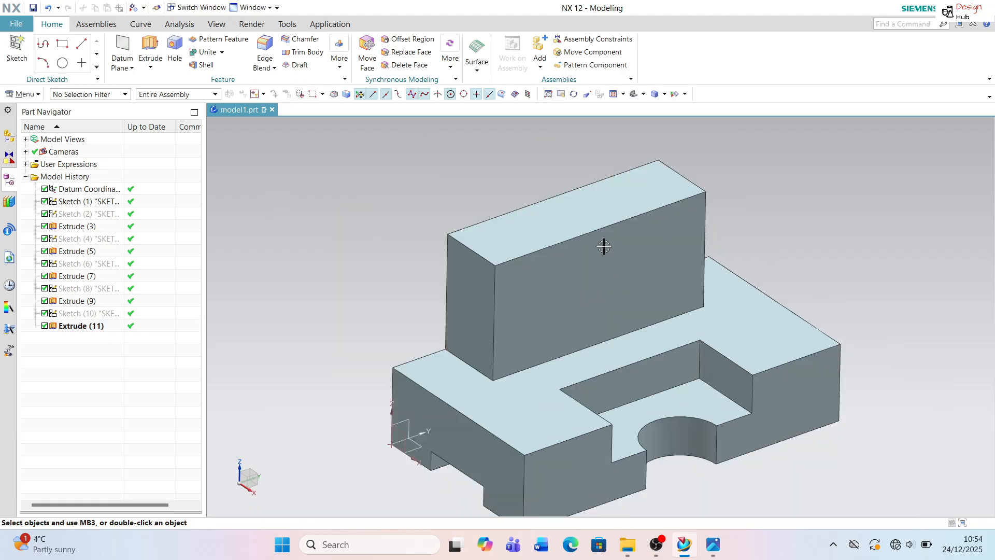
{"action": "left_click", "coordinate": [18, 49]}
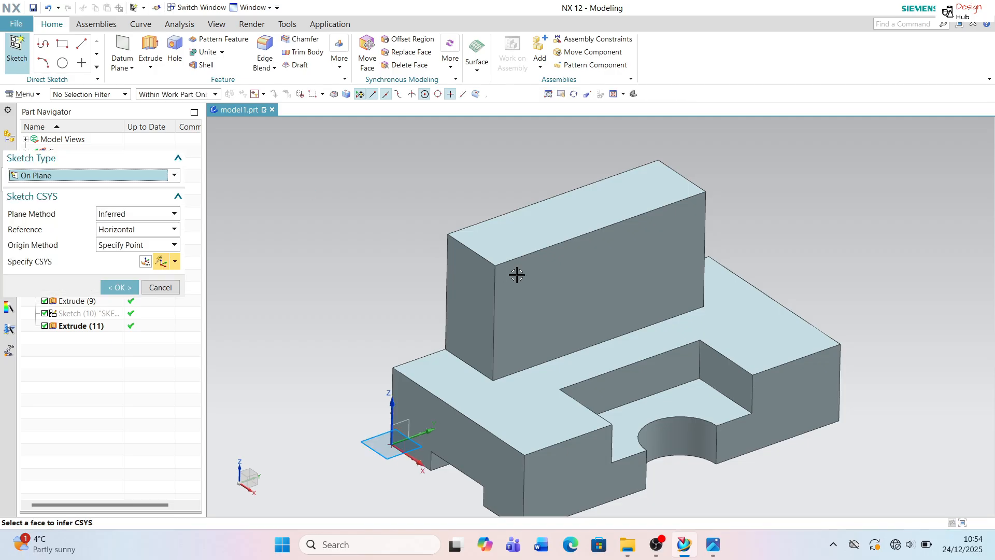
{"action": "left_click", "coordinate": [566, 272]}
{"action": "left_click", "coordinate": [120, 287]}
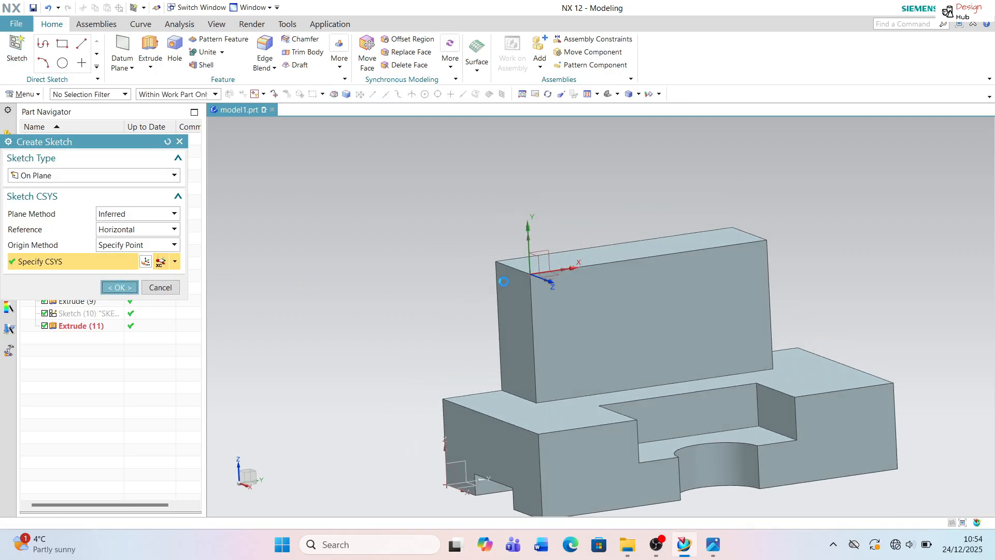
{"action": "key", "text": "alt+Tab"}
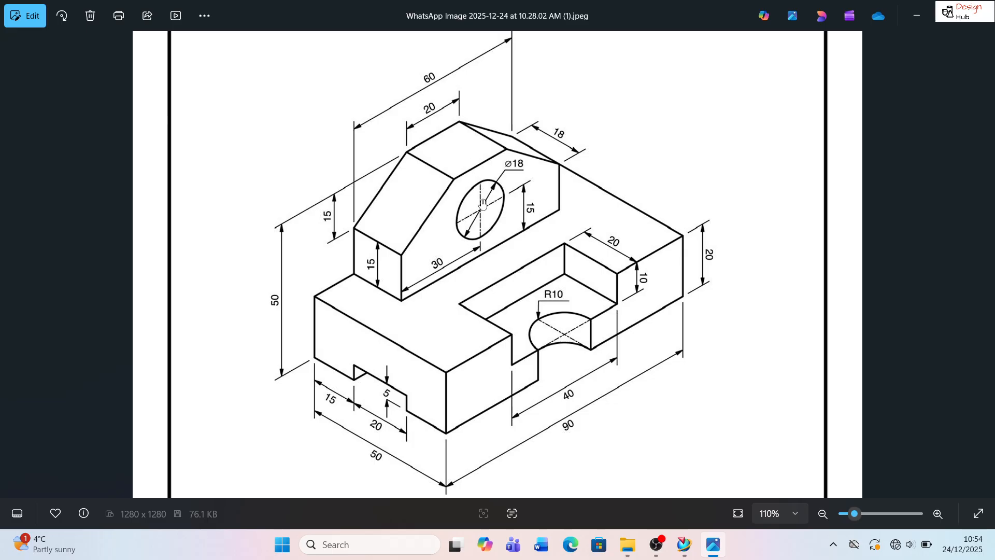
{"action": "key", "text": "alt+Tab"}
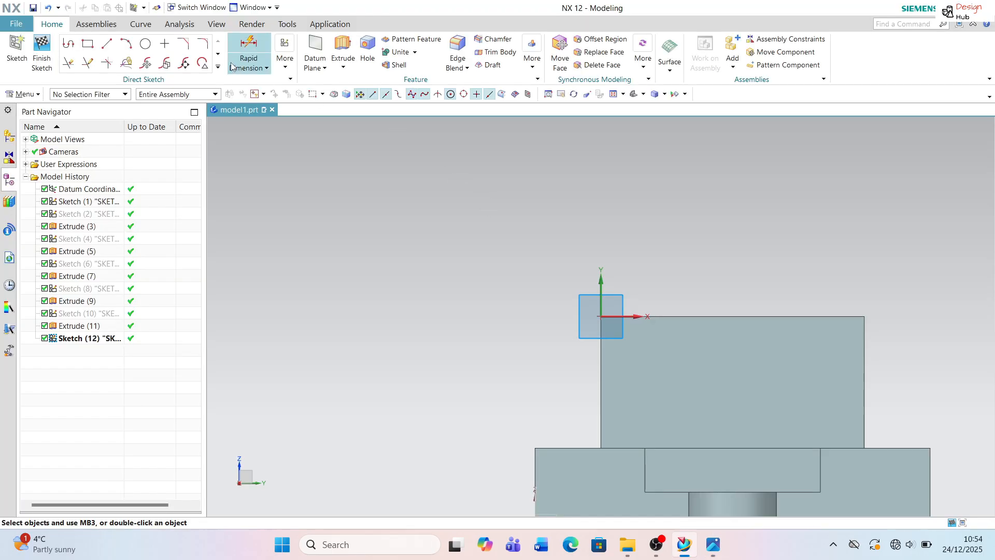
Draw a 30 mm vertical line from the midpoint of the upright's top edge to the midpoint of its bottom edge.
{"action": "left_click", "coordinate": [108, 44]}
{"action": "scroll", "coordinate": [259, 172], "scroll_direction": "down", "scroll_amount": 3}
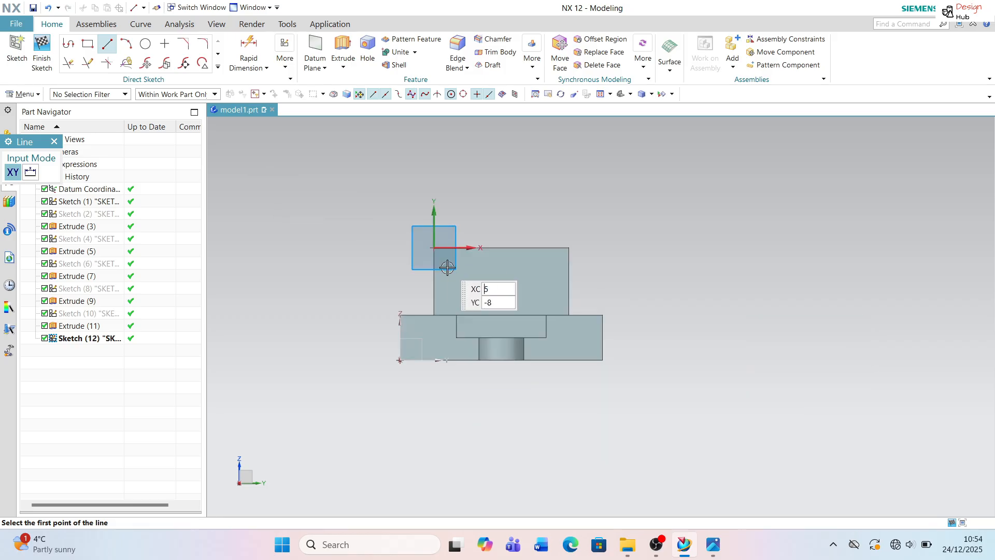
{"action": "scroll", "coordinate": [576, 285], "scroll_direction": "up", "scroll_amount": 2}
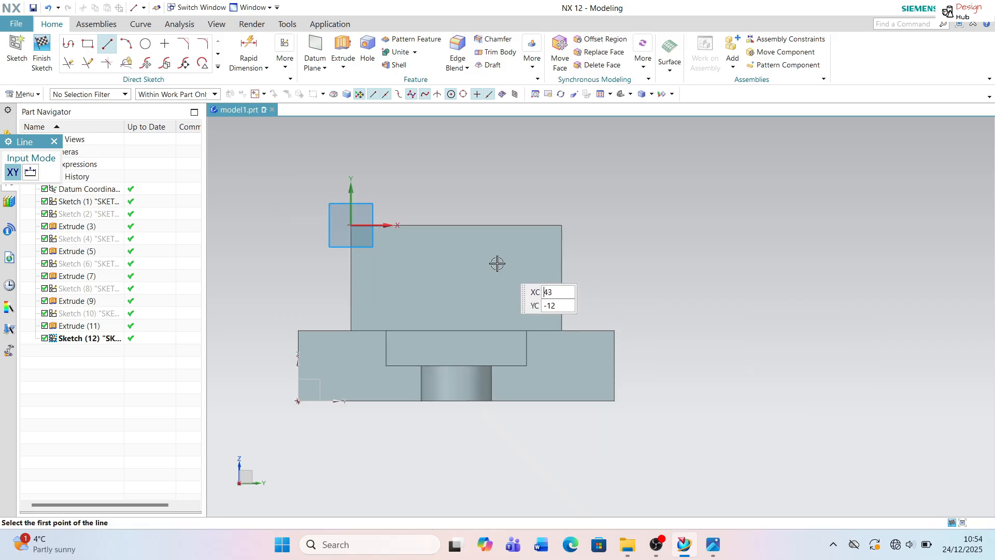
{"action": "left_click", "coordinate": [456, 226]}
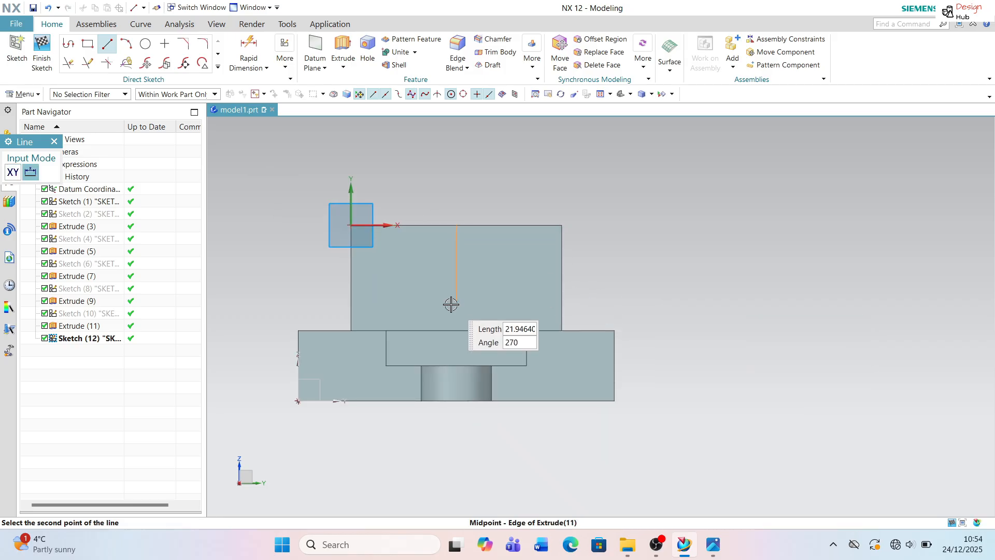
{"action": "left_click", "coordinate": [456, 330]}
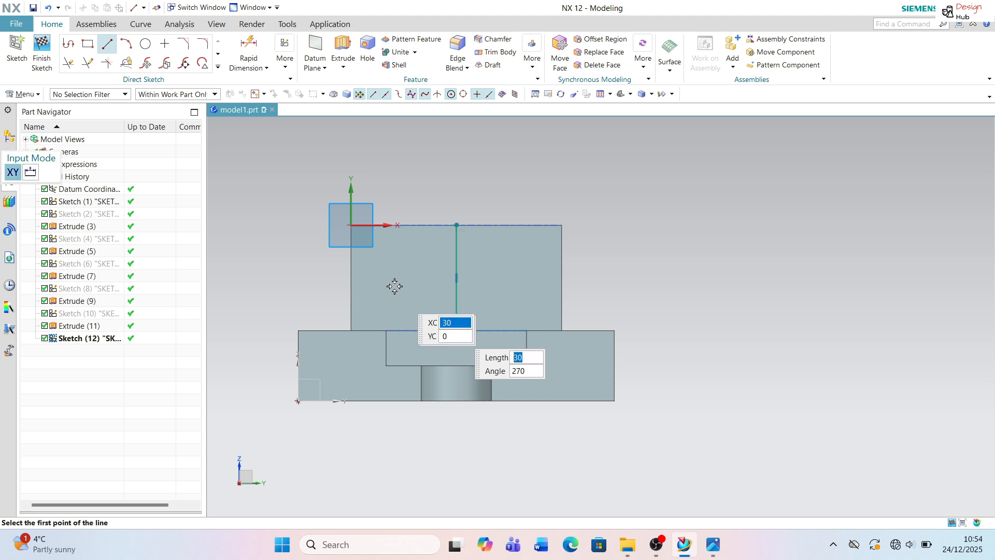
Offset the vertical centre line 10 mm to both sides with Symmetric Offset.
{"action": "left_click", "coordinate": [219, 67]}
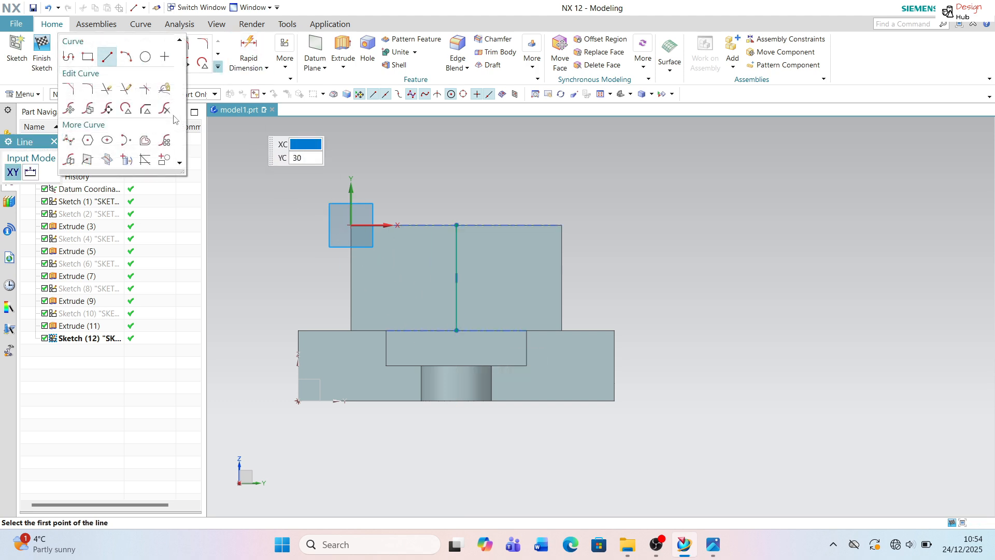
{"action": "left_click", "coordinate": [145, 141]}
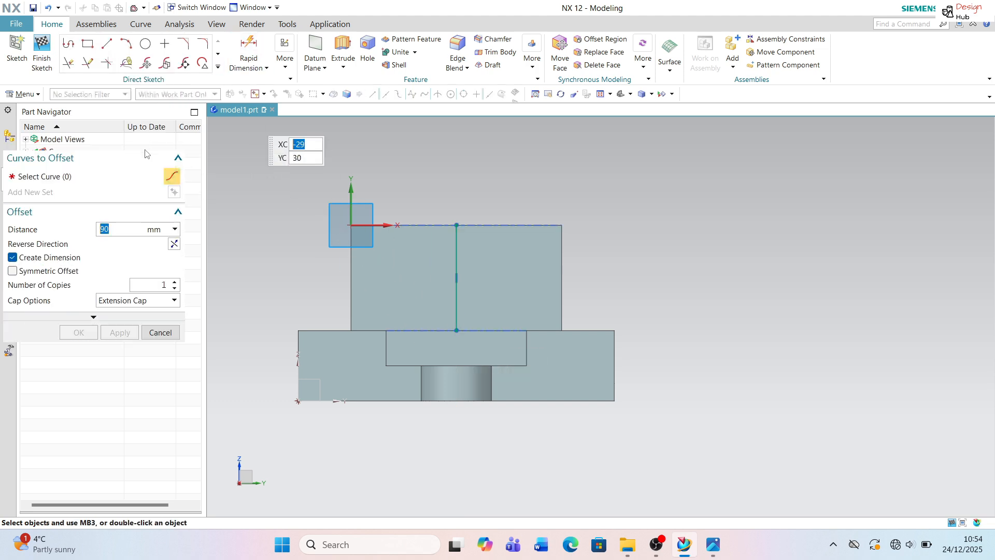
{"action": "left_click", "coordinate": [454, 252]}
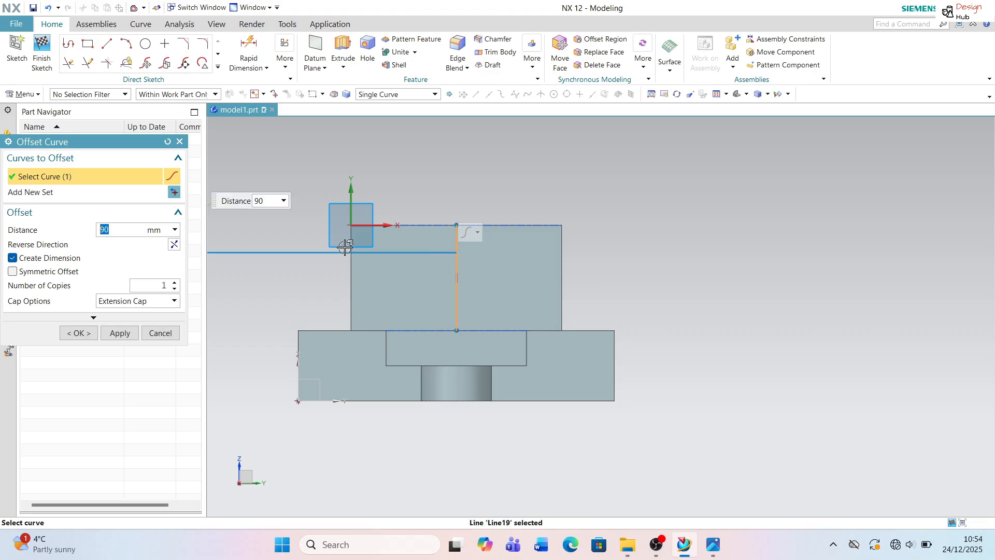
{"action": "type", "text": "10"}
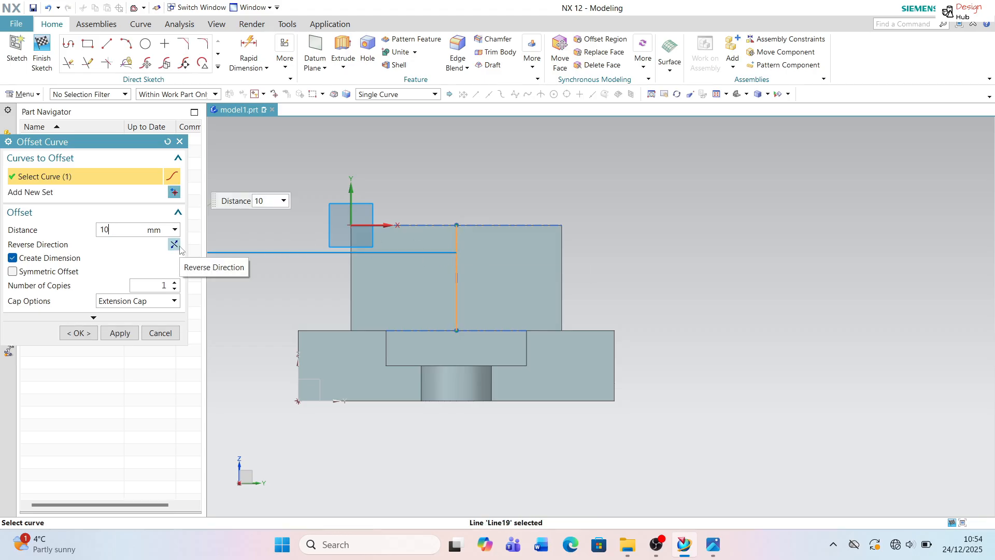
{"action": "left_click", "coordinate": [55, 271]}
{"action": "left_click", "coordinate": [123, 334]}
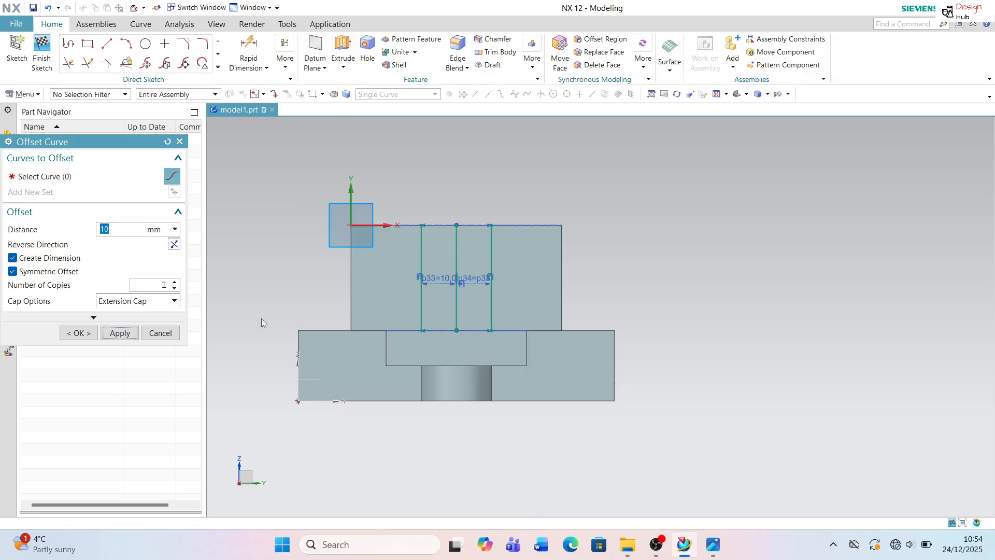
Consult the reference drawing and draw a horizontal line along the upright's bottom edge across its full width.
{"action": "key", "text": "alt+Tab"}
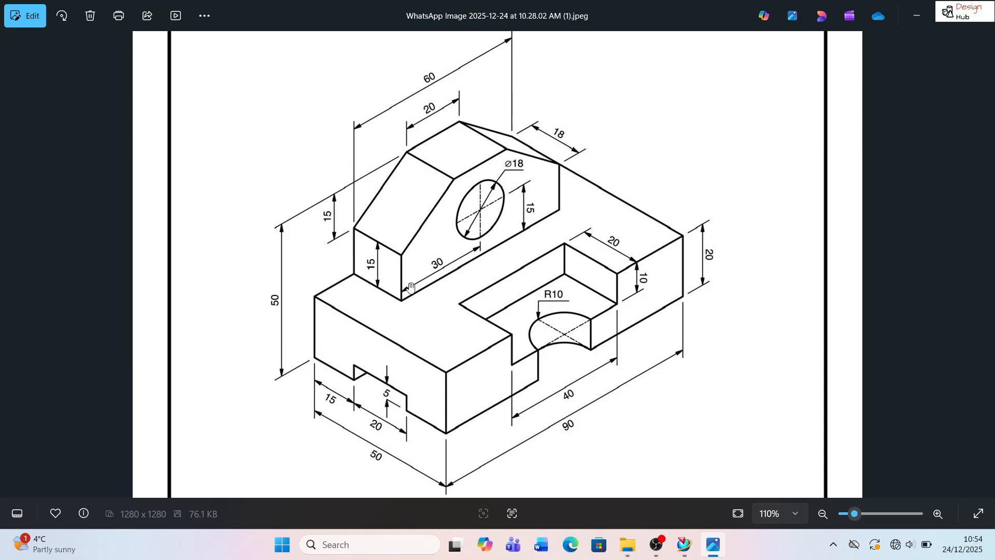
{"action": "key", "text": "alt+Tab"}
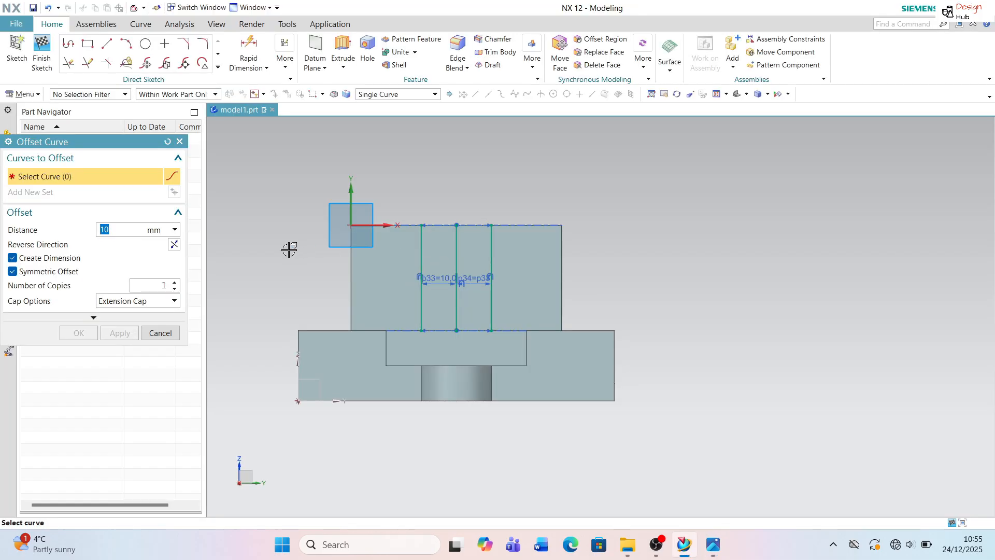
{"action": "left_click", "coordinate": [114, 48]}
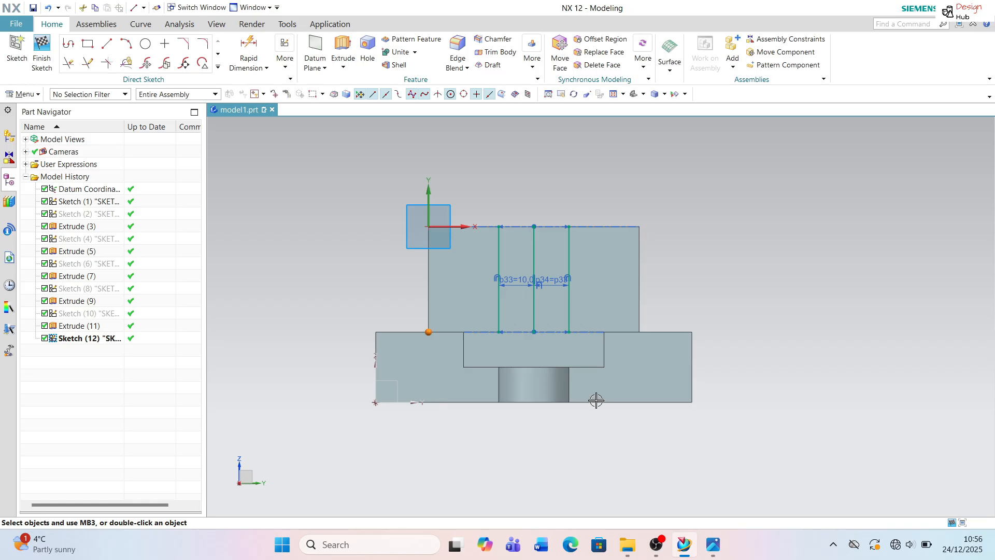
{"action": "left_click", "coordinate": [107, 44]}
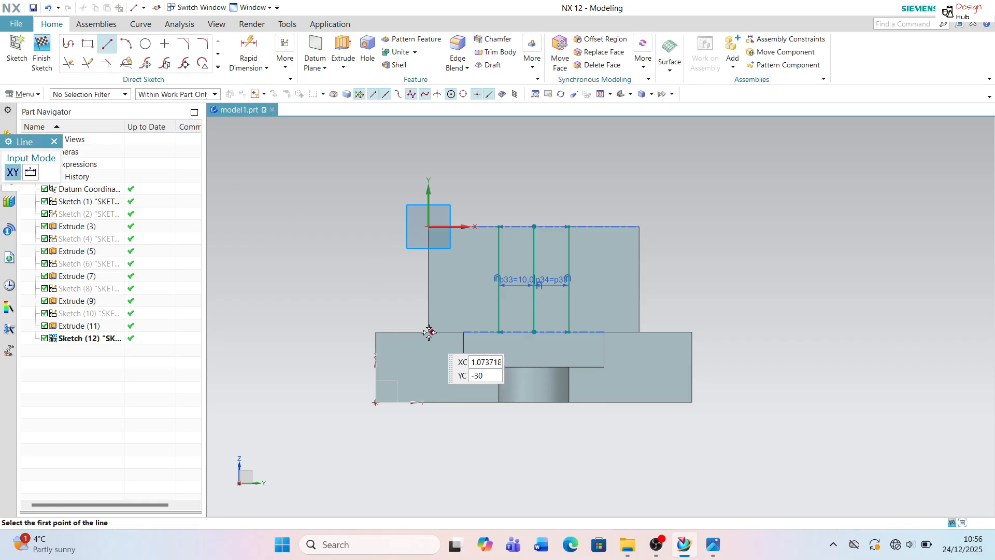
{"action": "left_click", "coordinate": [428, 331]}
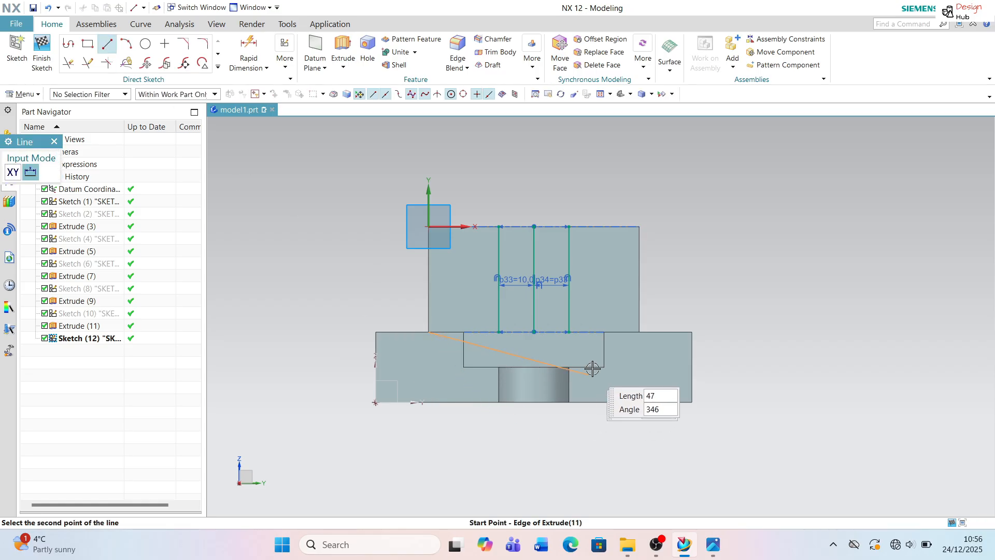
{"action": "left_click", "coordinate": [642, 332]}
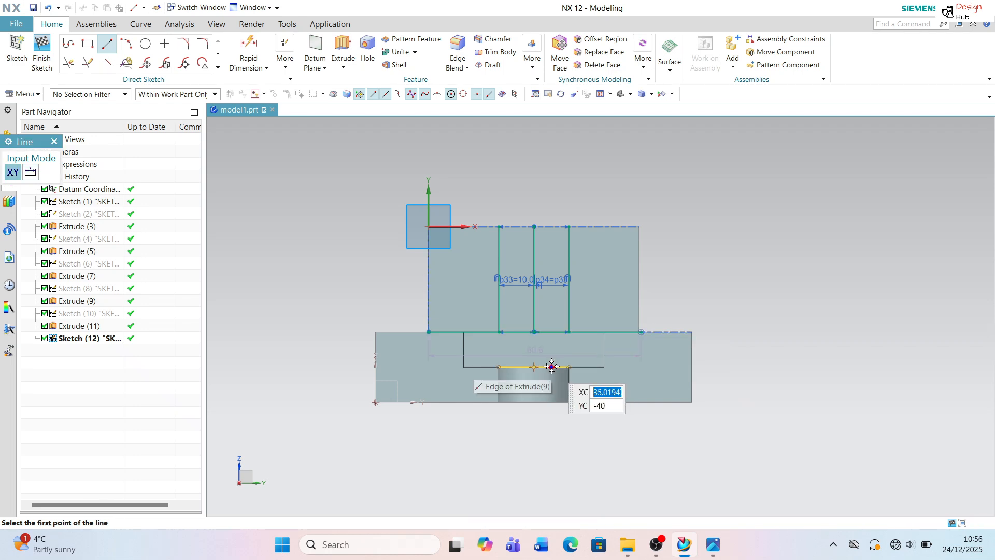
{"action": "key", "text": "Escape"}
Offset the bottom horizontal line 15 mm upward, without Symmetric Offset.
{"action": "left_click", "coordinate": [218, 67]}
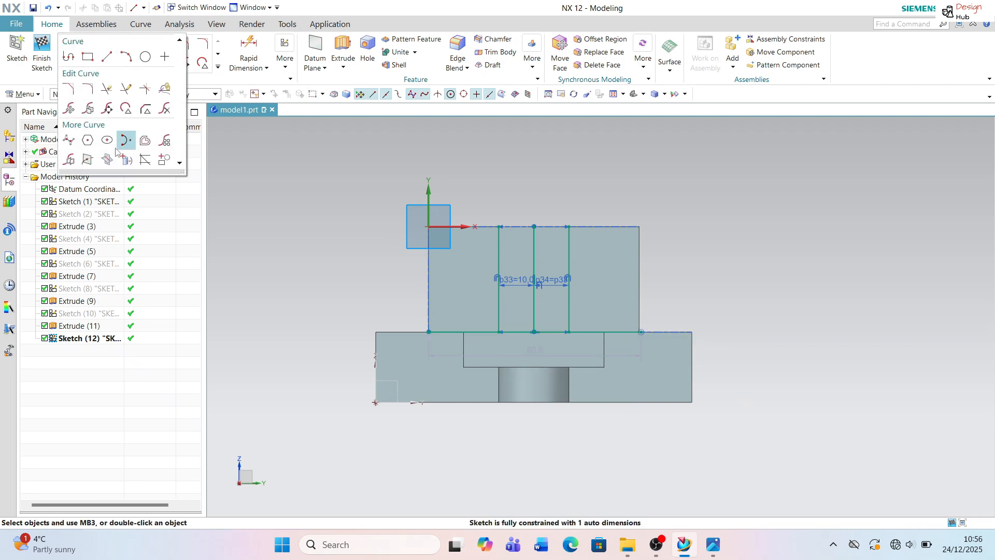
{"action": "left_click", "coordinate": [144, 141]}
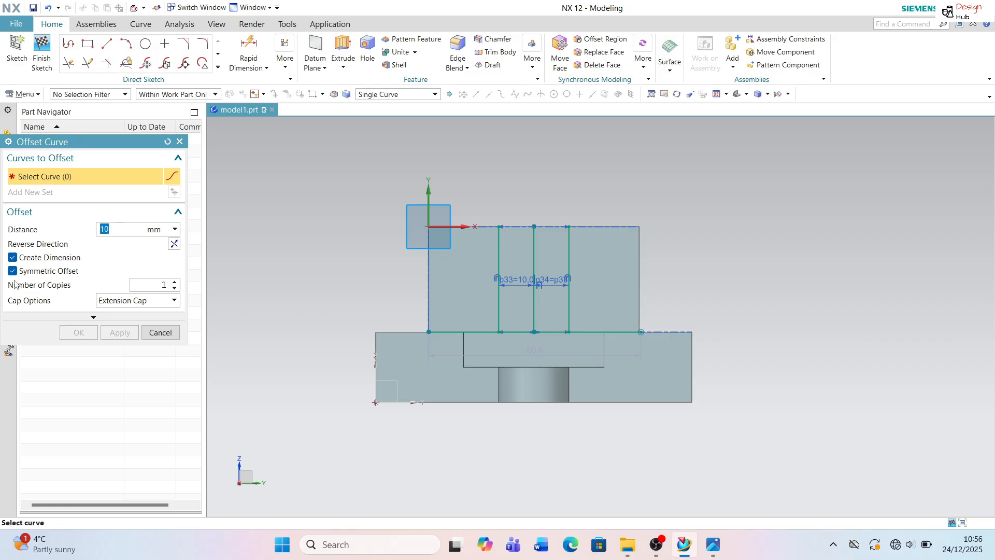
{"action": "left_click", "coordinate": [450, 331]}
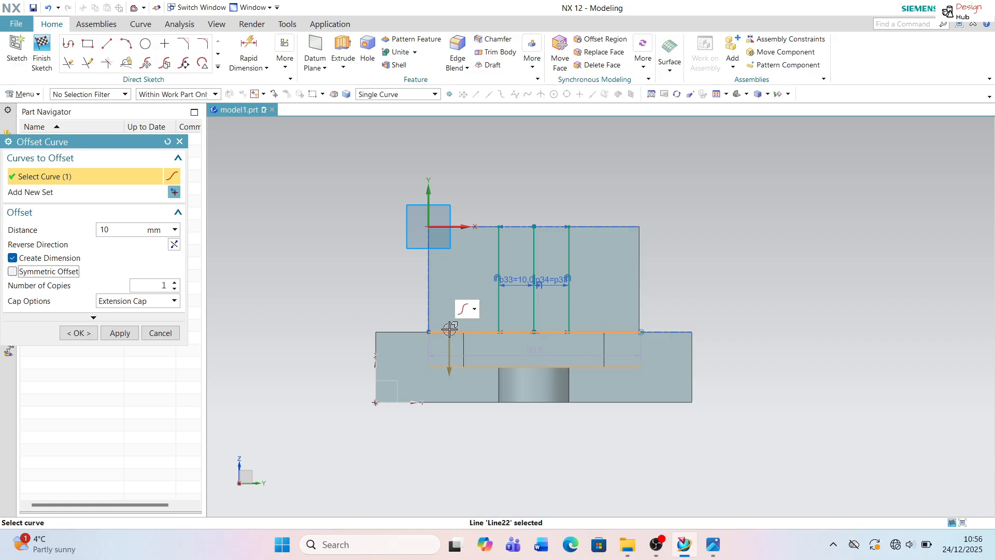
{"action": "left_click", "coordinate": [173, 245]}
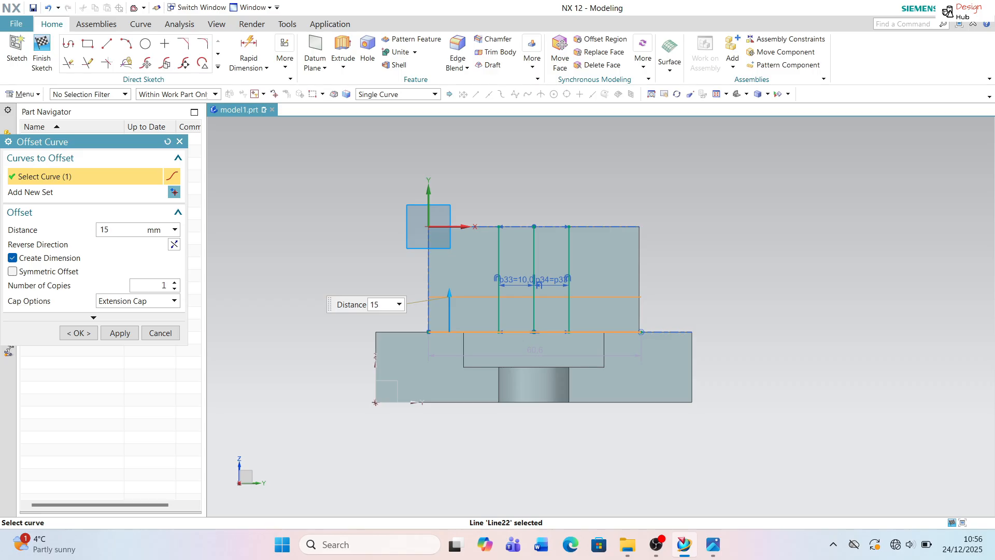
{"action": "left_click", "coordinate": [118, 336]}
Consult the reference drawing and trim the three vertical lines below the horizontal offset line, undoing the extra trim.
{"action": "key", "text": "alt+Tab"}
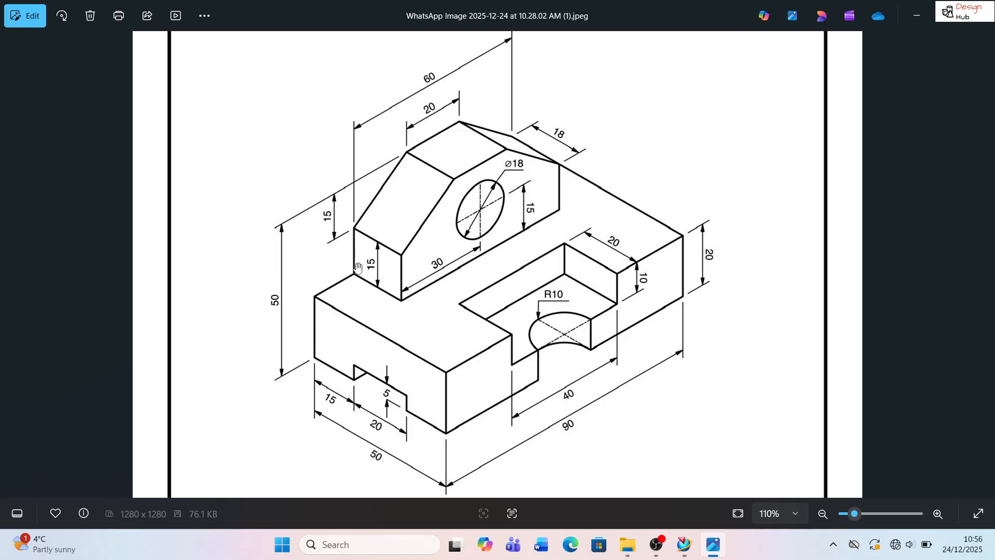
{"action": "key", "text": "alt+Tab"}
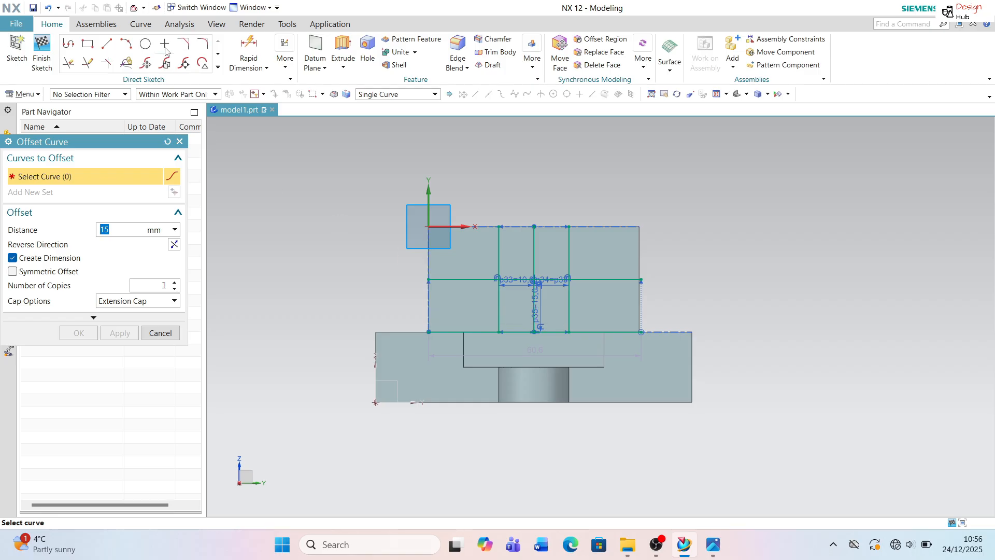
{"action": "left_click", "coordinate": [67, 63]}
{"action": "scroll", "coordinate": [444, 256], "scroll_direction": "up", "scroll_amount": 2}
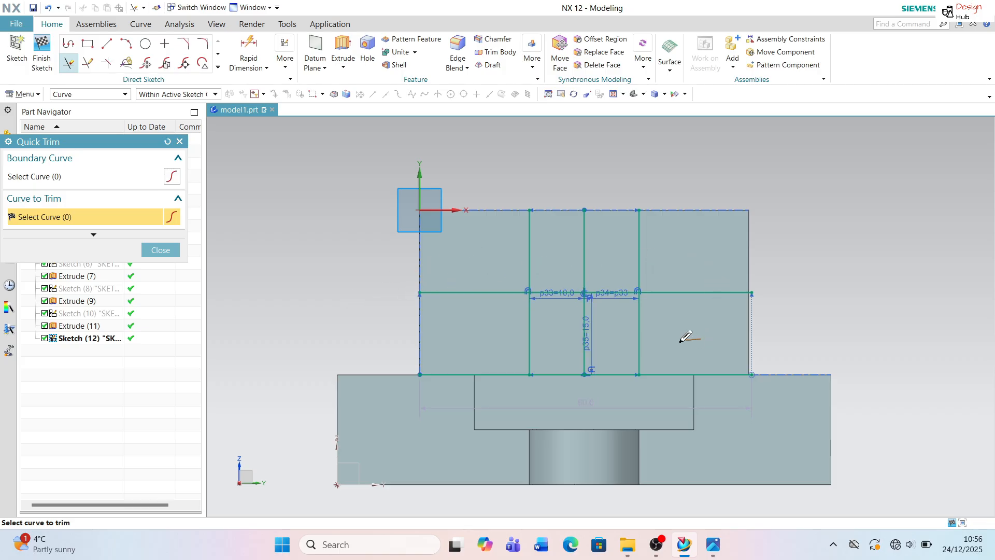
{"action": "left_click_drag", "start_coordinate": [529, 326], "coordinate": [502, 328]}
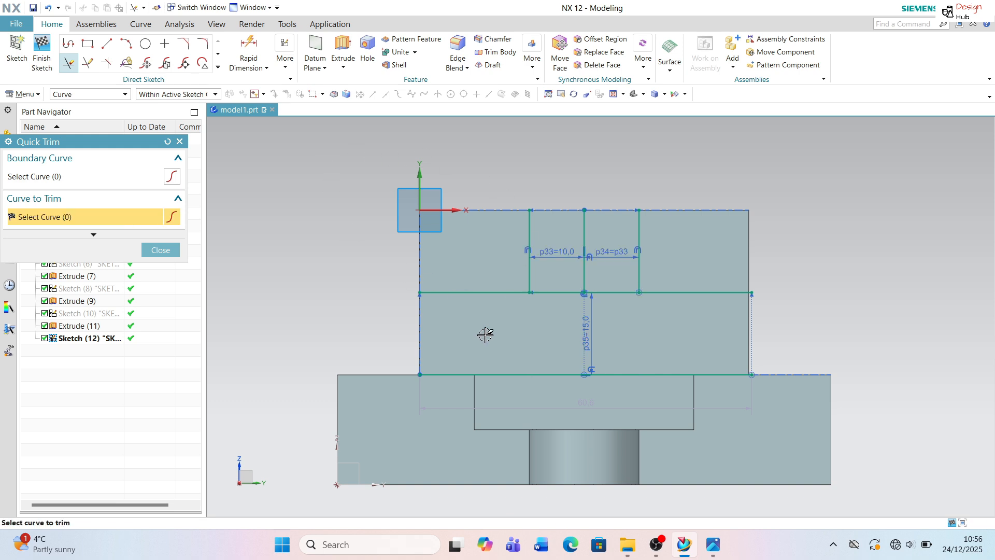
{"action": "left_click_drag", "start_coordinate": [646, 381], "coordinate": [666, 368]}
{"action": "key", "text": "ctrl+z"}
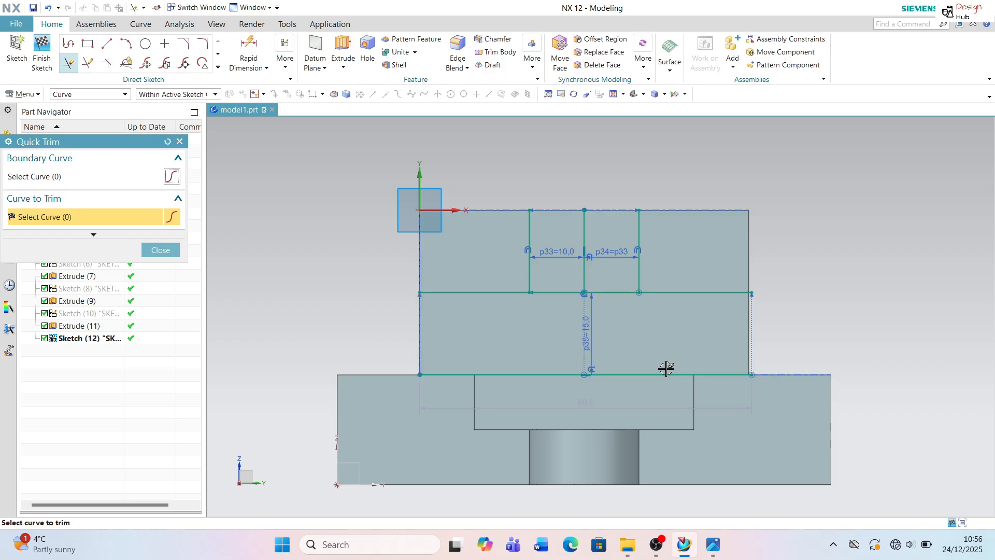
Draw two sloped lines from the top ends of the outer vertical lines to the upright's side edges at the horizontal offset line.
{"action": "left_click", "coordinate": [107, 44]}
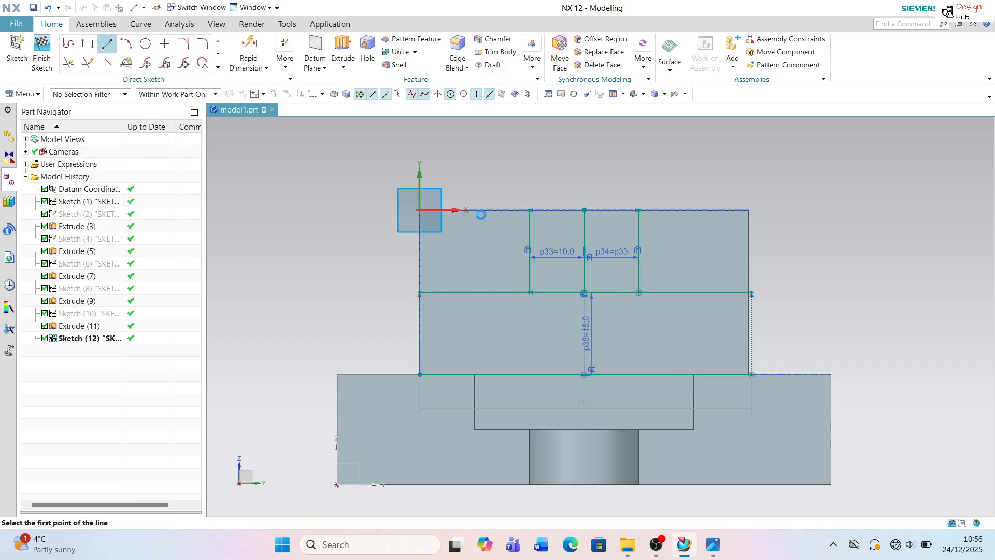
{"action": "left_click", "coordinate": [529, 210]}
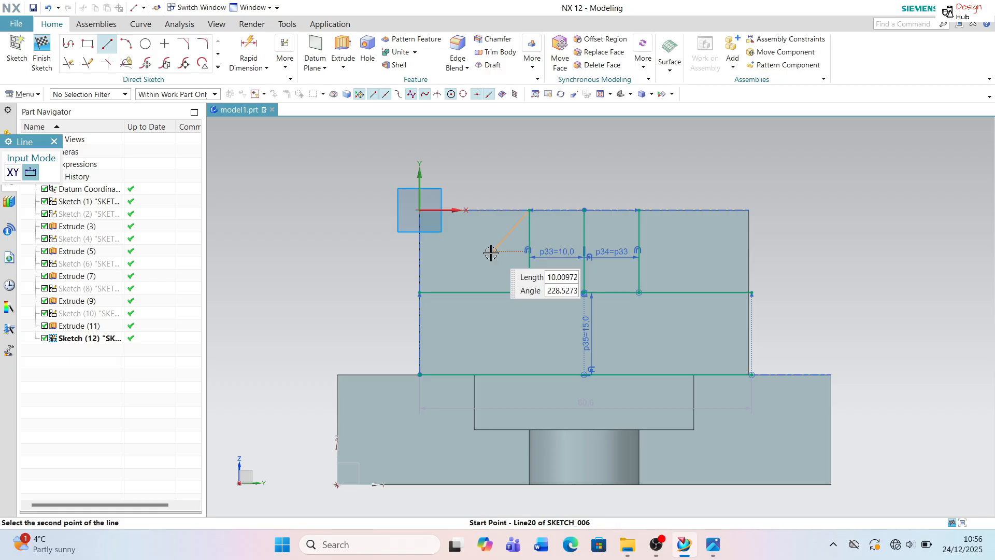
{"action": "left_click", "coordinate": [420, 290]}
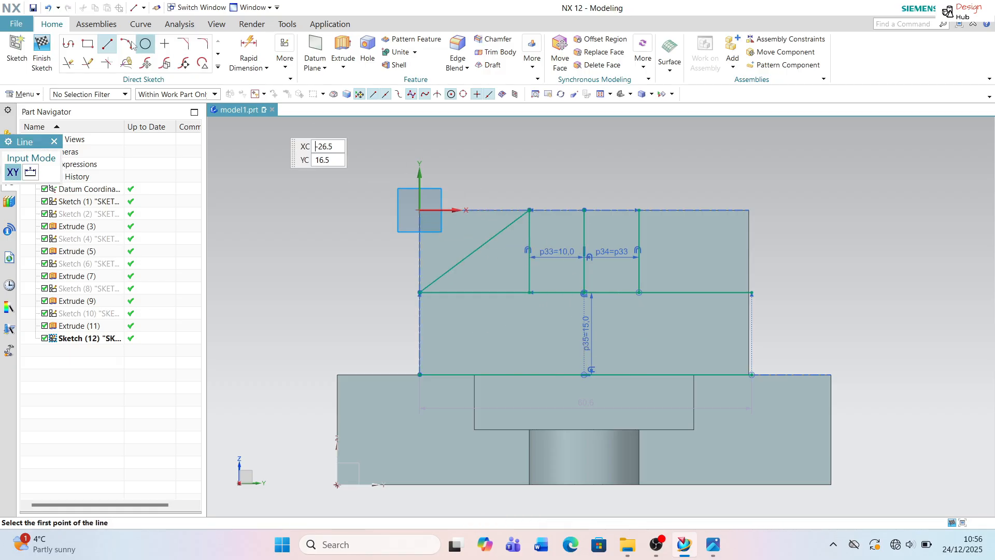
{"action": "left_click", "coordinate": [639, 210]}
{"action": "scroll", "coordinate": [741, 288], "scroll_direction": "down", "scroll_amount": 5}
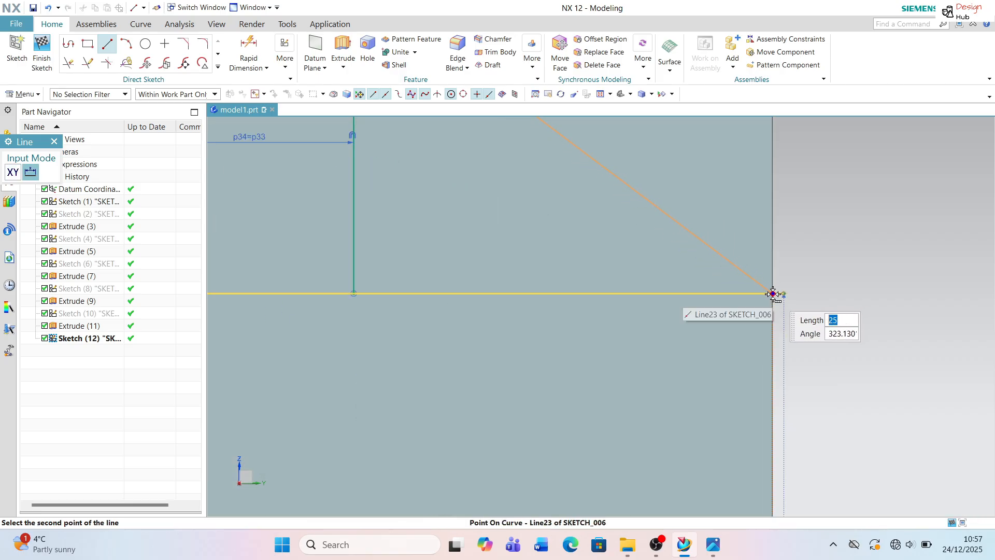
{"action": "scroll", "coordinate": [669, 299], "scroll_direction": "up", "scroll_amount": 3}
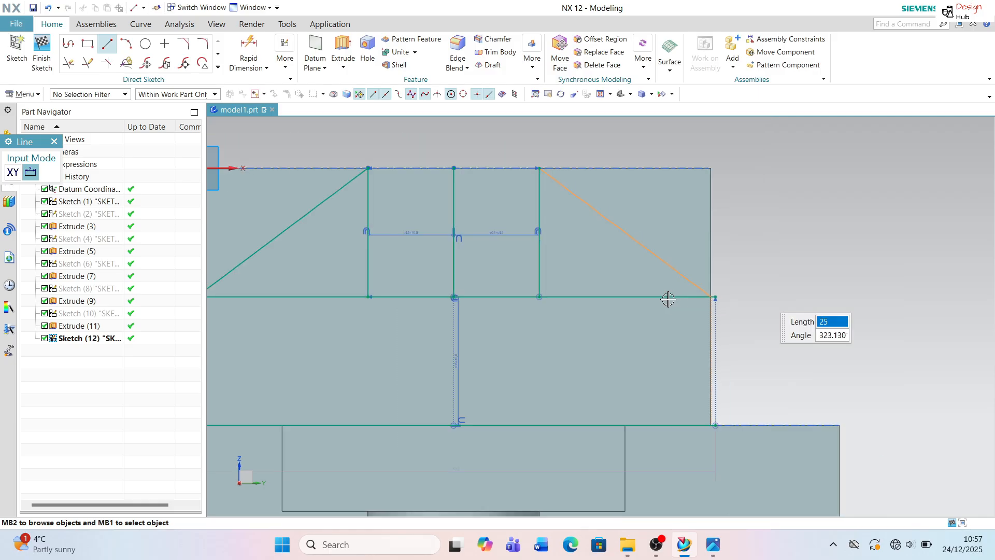
{"action": "scroll", "coordinate": [694, 295], "scroll_direction": "down", "scroll_amount": 3}
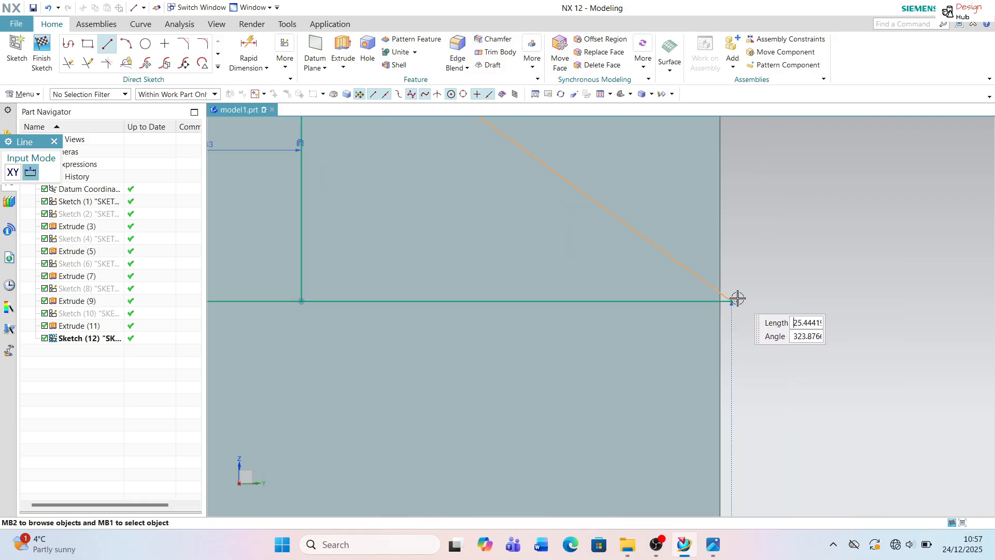
{"action": "left_click", "coordinate": [722, 300]}
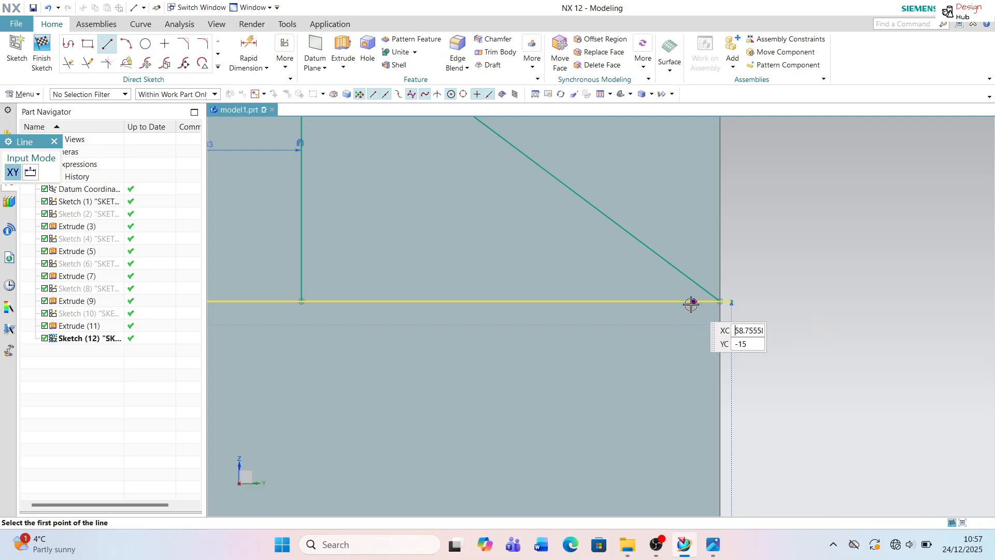
Trim the offset line's overhang past the upright's right edge and the three remaining vertical lines, keeping both horizontal lines.
{"action": "left_click", "coordinate": [68, 63]}
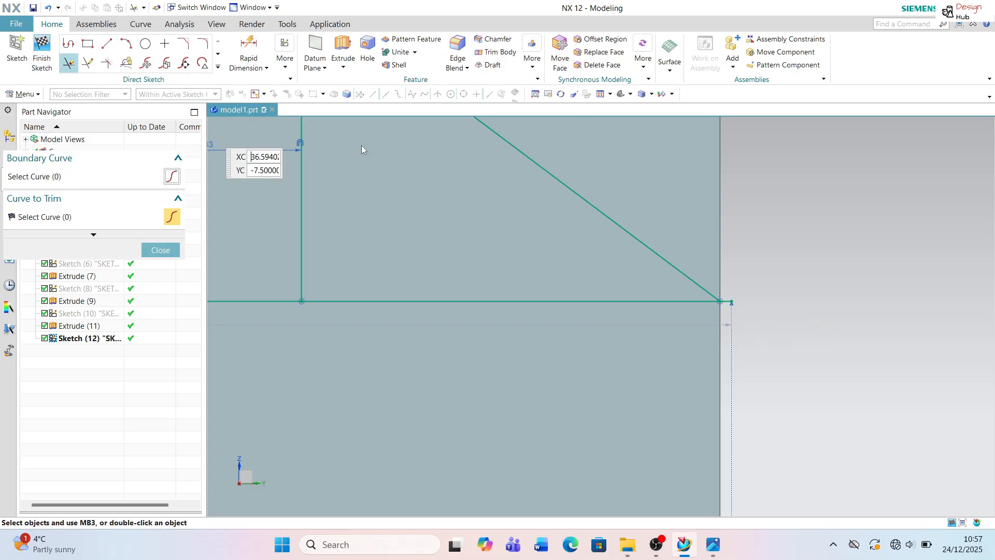
{"action": "scroll", "coordinate": [715, 318], "scroll_direction": "down", "scroll_amount": 3}
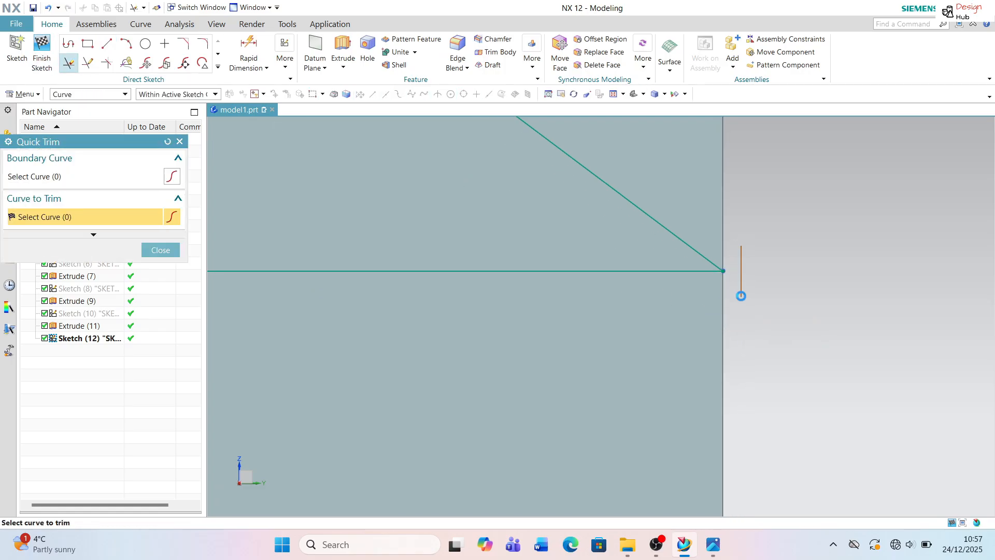
{"action": "scroll", "coordinate": [741, 293], "scroll_direction": "up", "scroll_amount": 3}
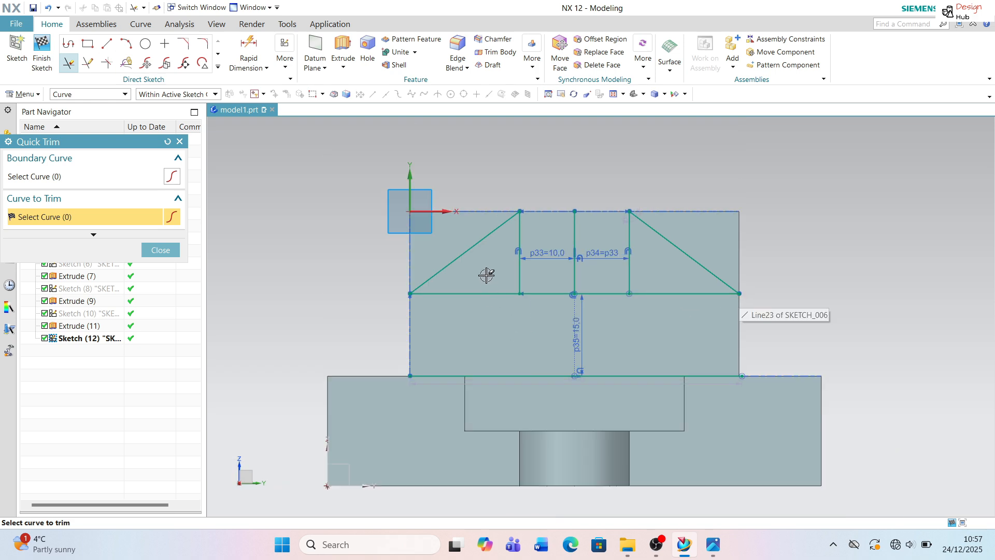
{"action": "left_click_drag", "start_coordinate": [635, 264], "coordinate": [624, 248]}
{"action": "left_click_drag", "start_coordinate": [550, 258], "coordinate": [546, 259]}
{"action": "left_click_drag", "start_coordinate": [616, 388], "coordinate": [617, 388]}
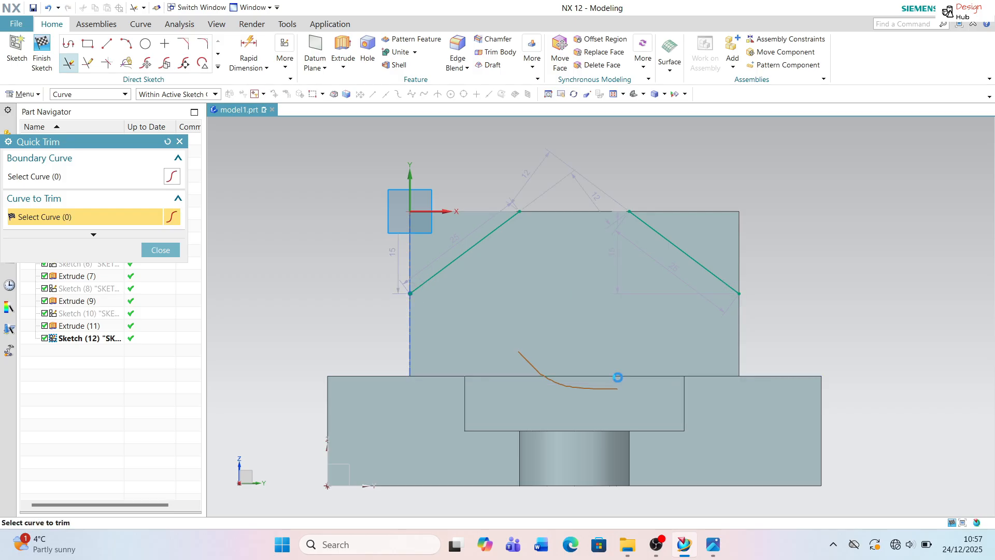
{"action": "key", "text": "ctrl+z"}
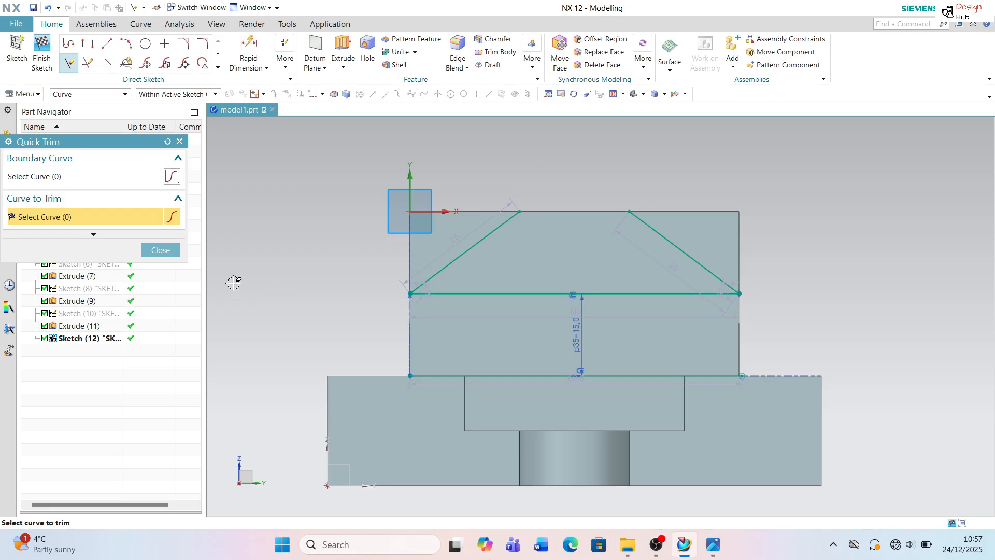
{"action": "left_click", "coordinate": [173, 252]}
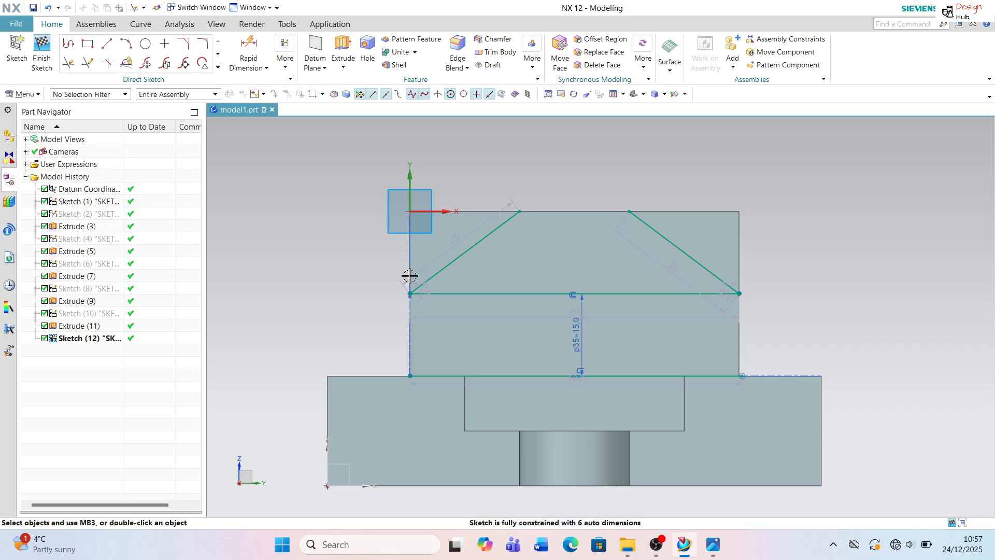
Delete the 15 mm offset dimension and hide the horizontal line along the upright's bottom edge.
{"action": "right_click", "coordinate": [583, 337]}
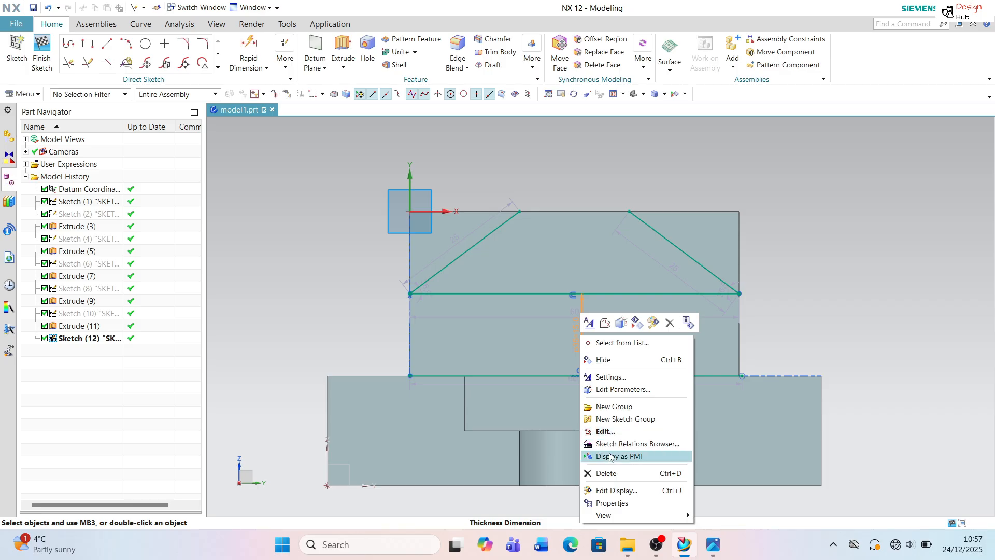
{"action": "left_click", "coordinate": [610, 473]}
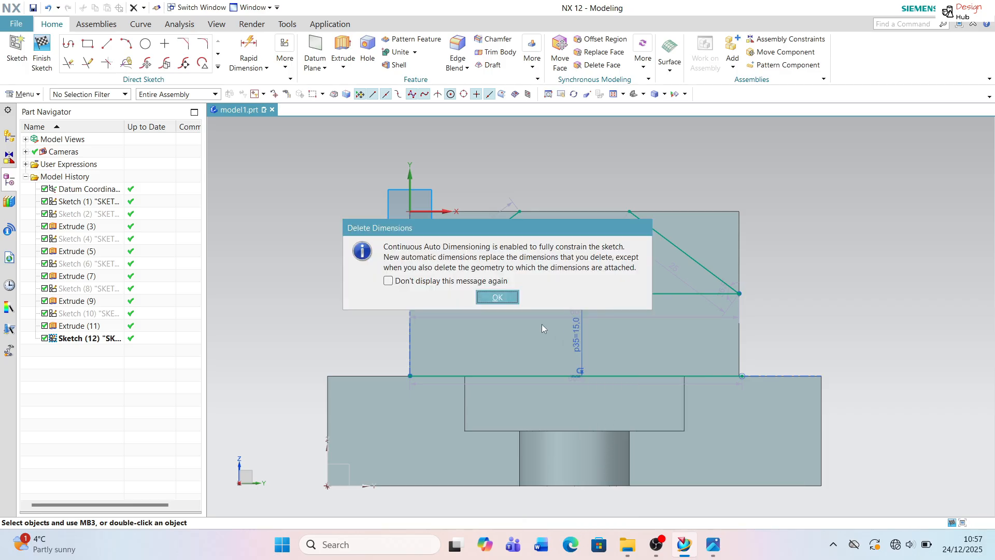
{"action": "left_click", "coordinate": [495, 297]}
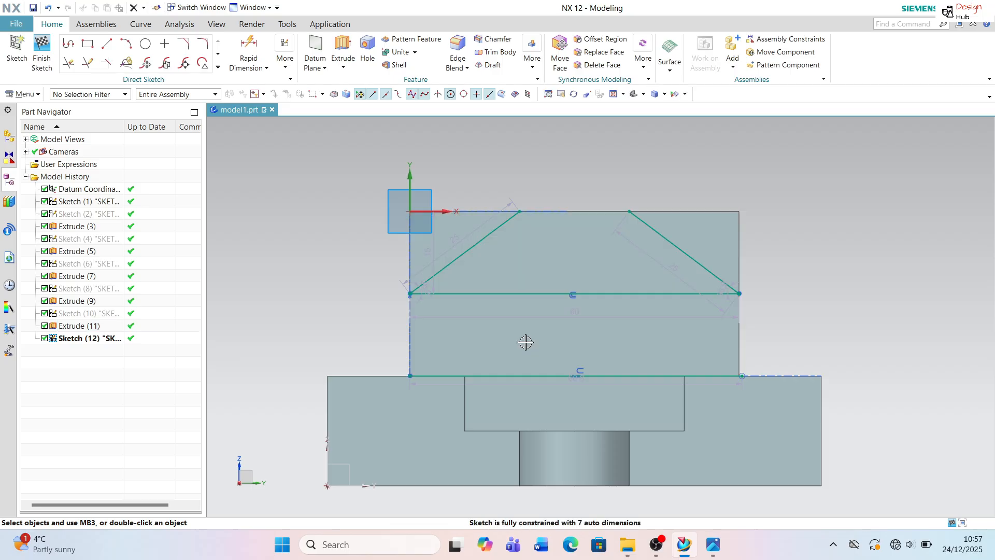
{"action": "right_click", "coordinate": [533, 376]}
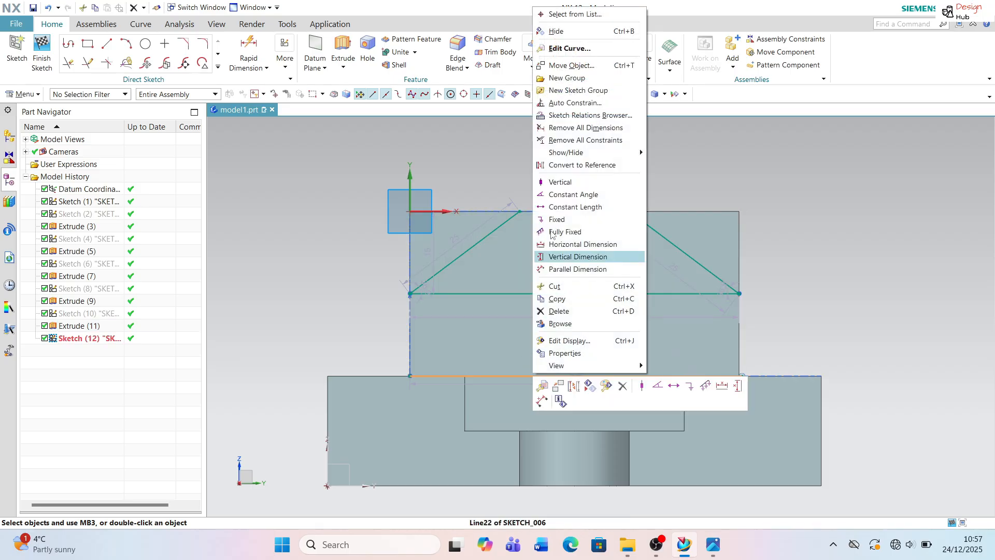
{"action": "left_click", "coordinate": [556, 31]}
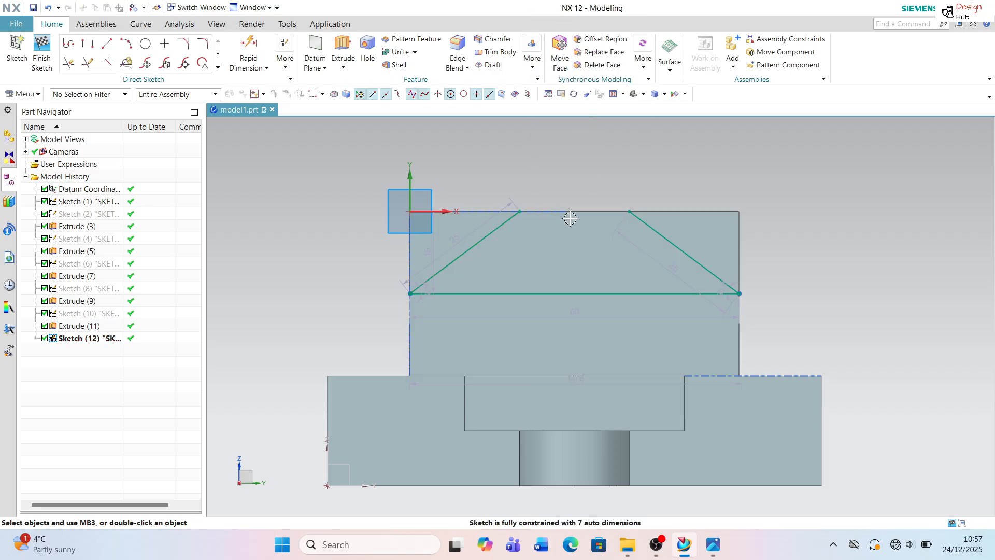
Draw a 20 mm horizontal line joining the upper ends of the two sloped lines.
{"action": "scroll", "coordinate": [570, 218], "scroll_direction": "up", "scroll_amount": 2}
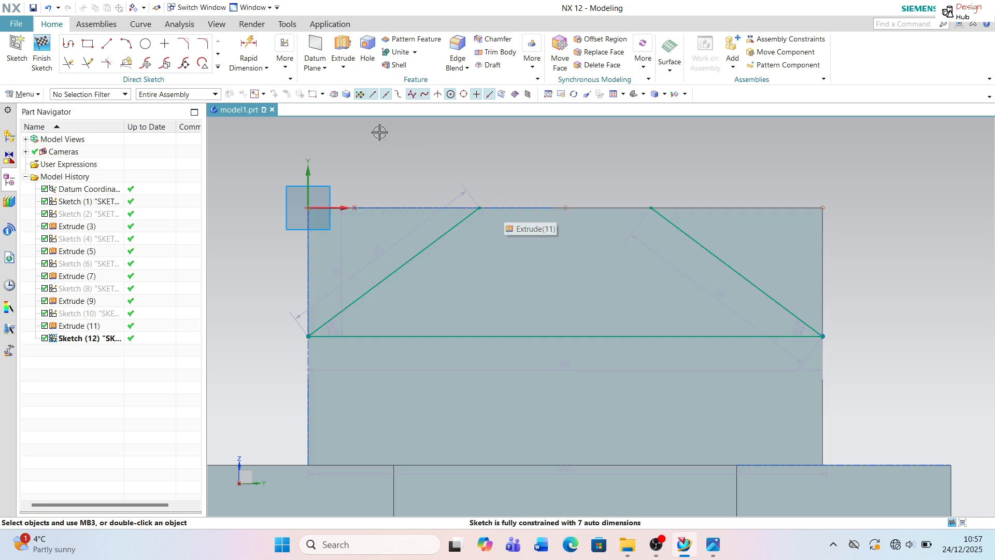
{"action": "left_click", "coordinate": [107, 44]}
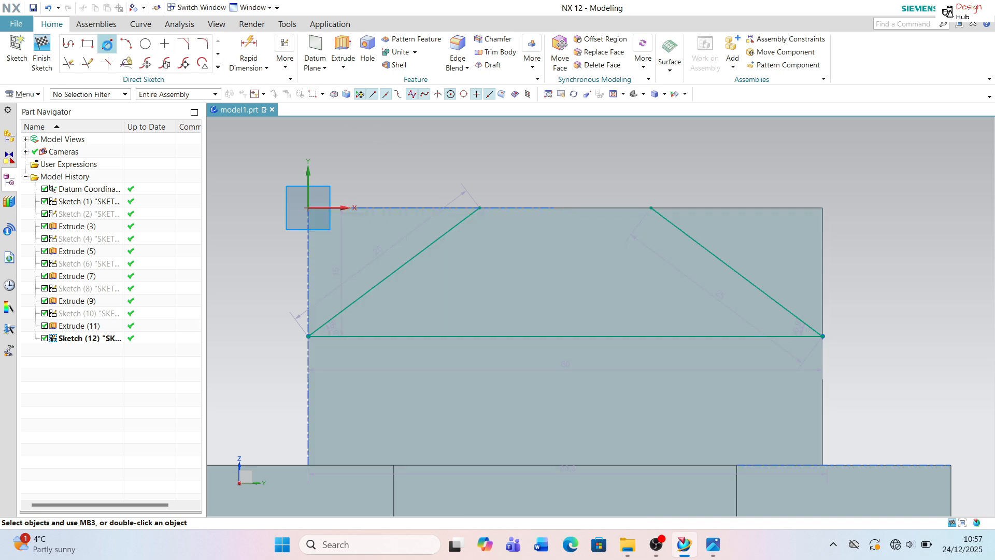
{"action": "left_click", "coordinate": [479, 207]}
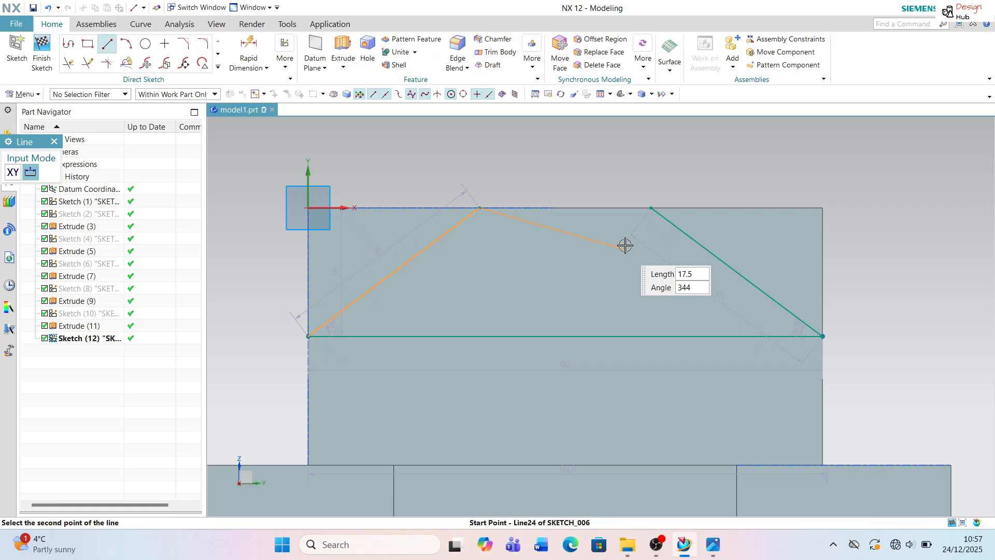
{"action": "left_click", "coordinate": [651, 208]}
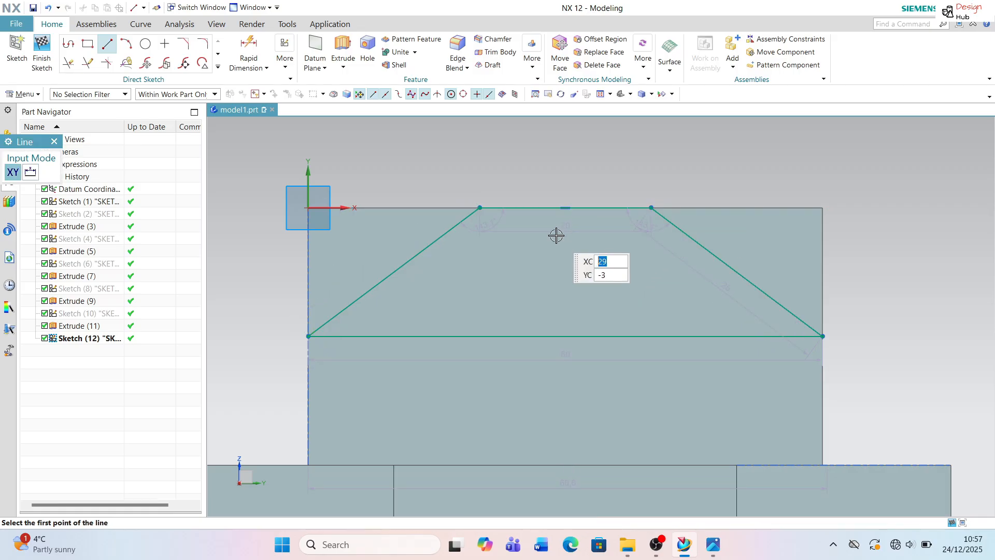
{"action": "key", "text": "Escape"}
Close the left corner triangle with lines along the upright's side and top edges, meeting the ends of the left sloped line.
{"action": "left_click", "coordinate": [107, 44]}
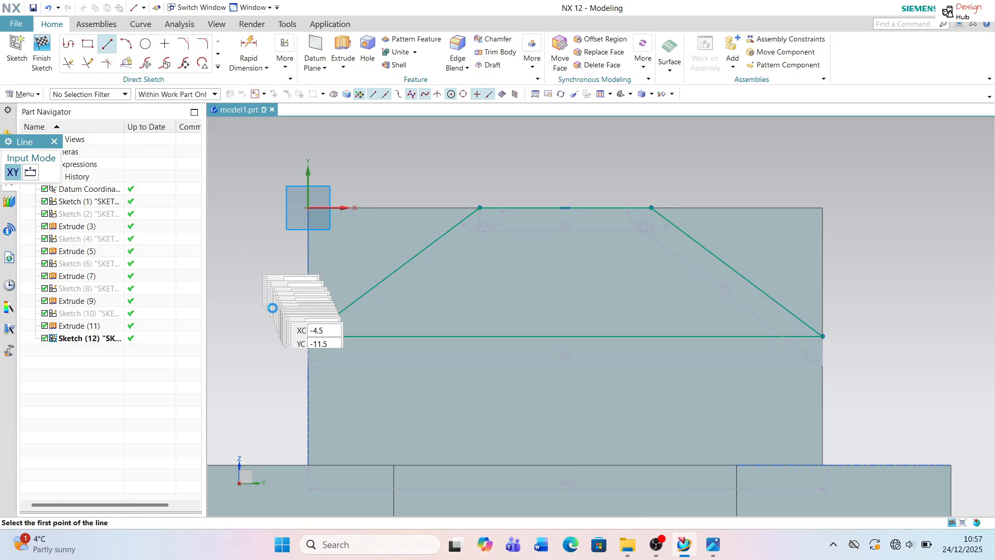
{"action": "left_click", "coordinate": [308, 336]}
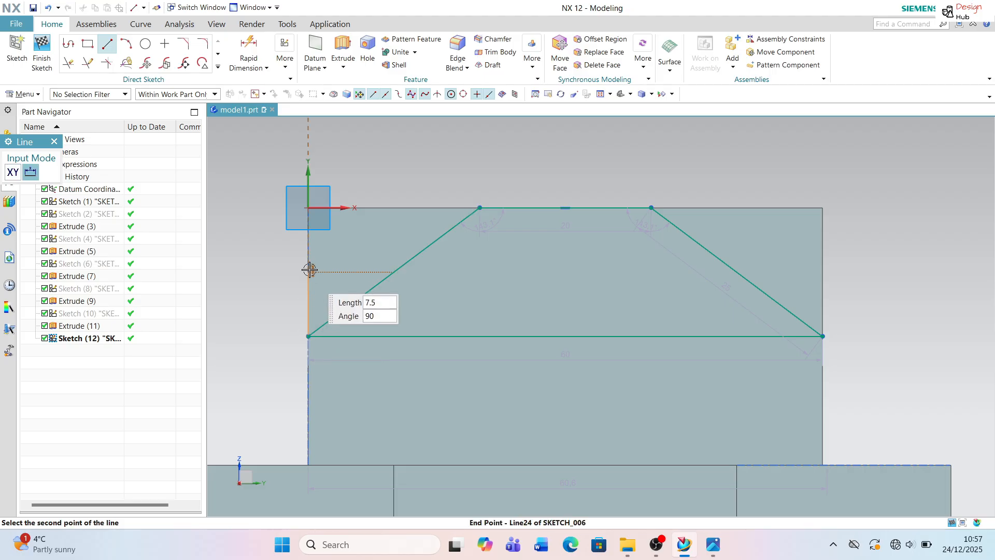
{"action": "left_click", "coordinate": [308, 207]}
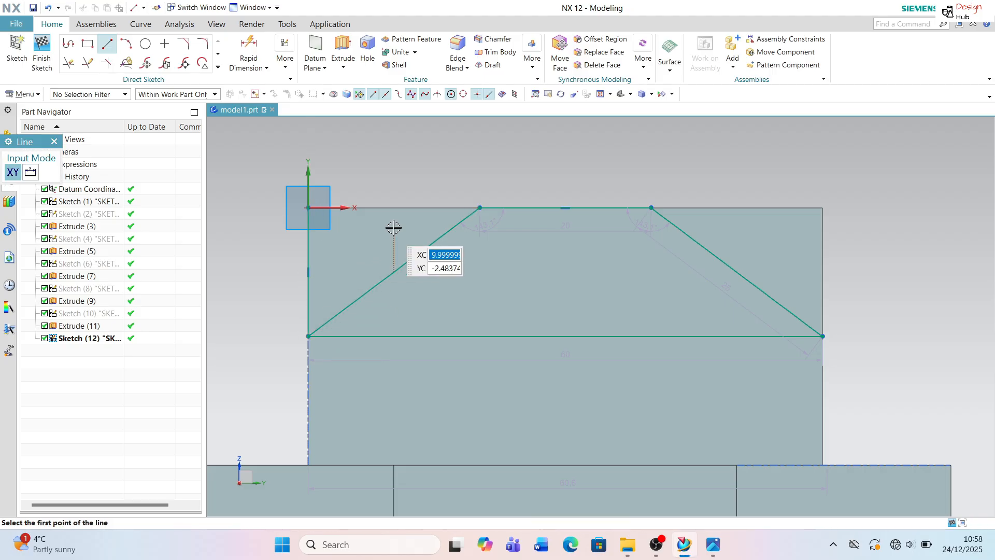
{"action": "left_click", "coordinate": [479, 207]}
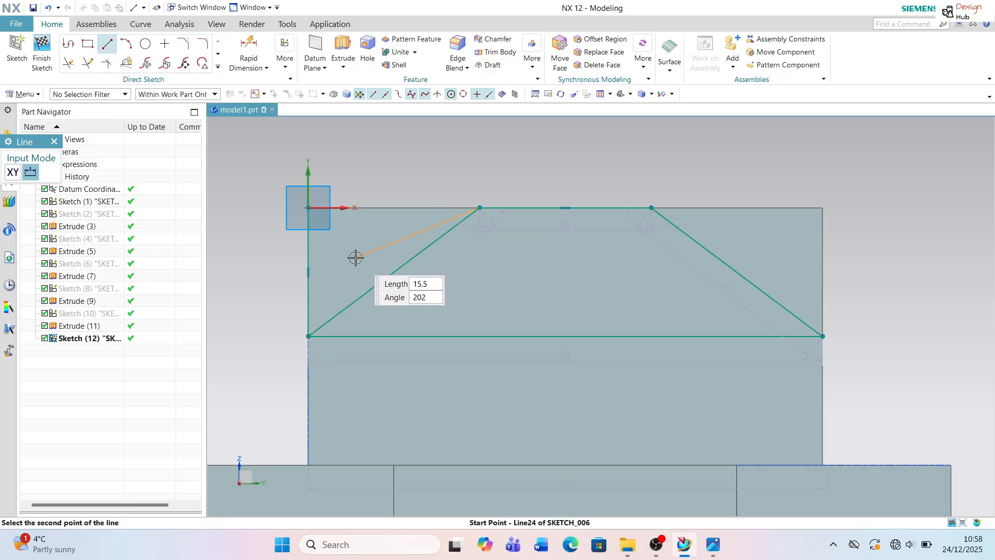
{"action": "left_click", "coordinate": [310, 207]}
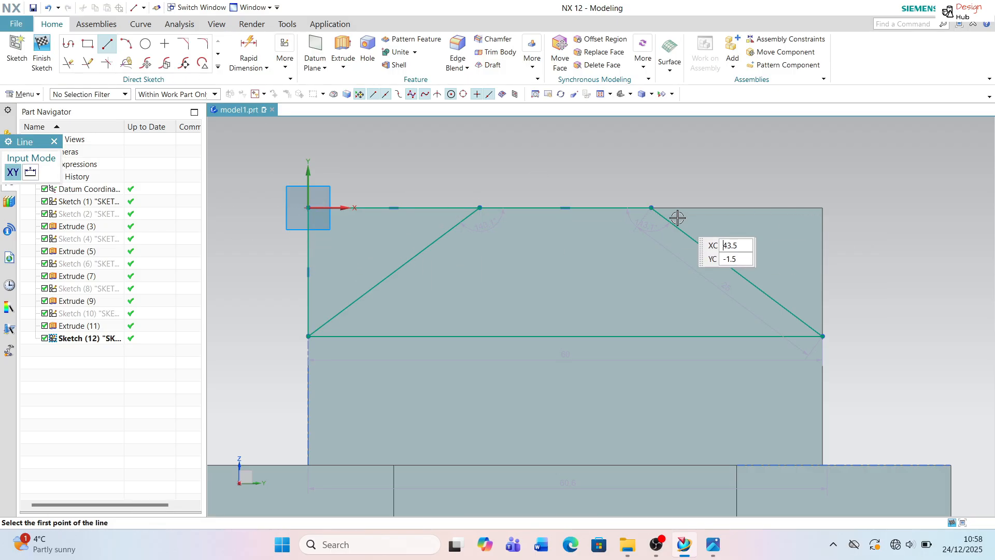
Close the right corner triangle with lines along the upright's top and side edges, and check the shape against the reference drawing.
{"action": "left_click", "coordinate": [651, 208]}
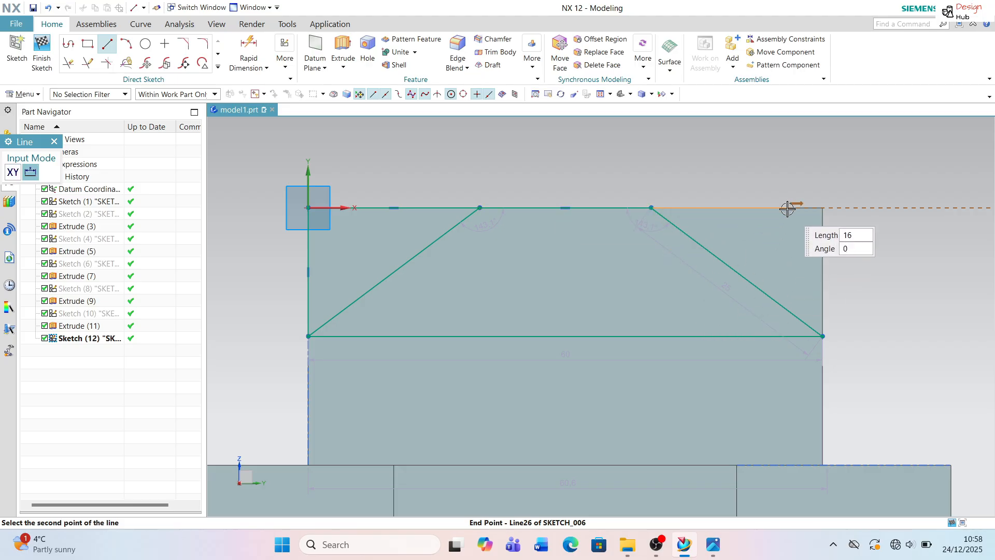
{"action": "left_click", "coordinate": [822, 208]}
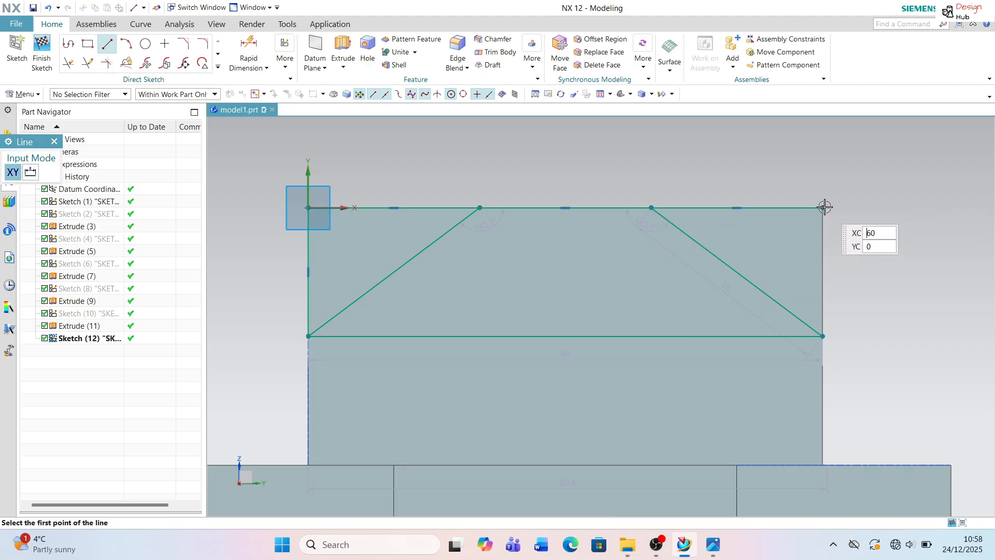
{"action": "left_click", "coordinate": [822, 208]}
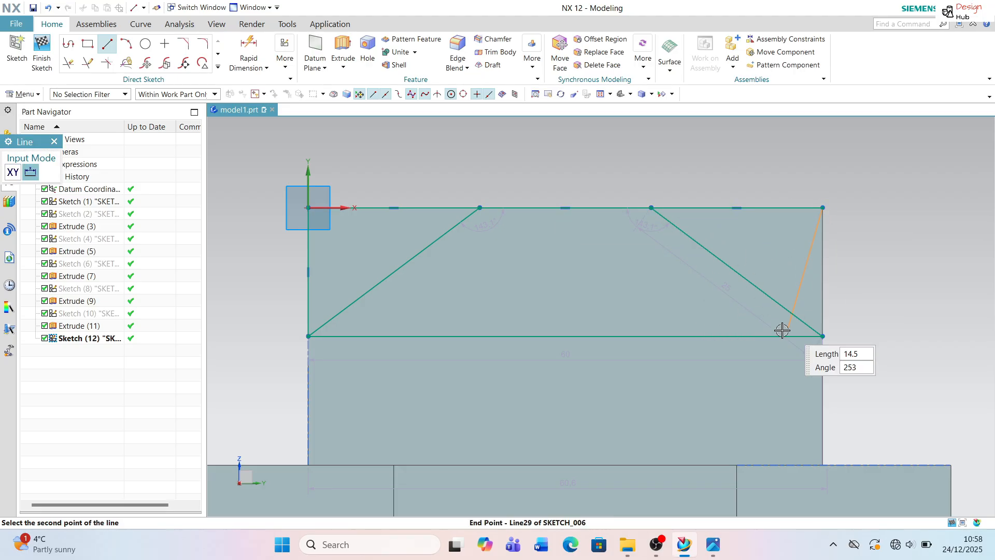
{"action": "left_click", "coordinate": [822, 336]}
{"action": "key", "text": "Escape"}
{"action": "key", "text": "alt+Tab"}
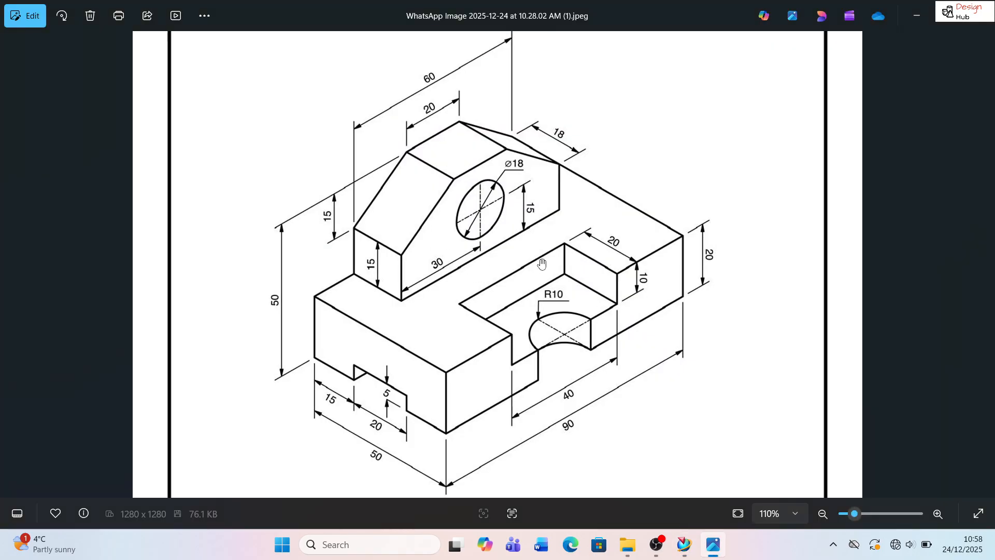
{"action": "key", "text": "alt+Tab"}
{"action": "scroll", "coordinate": [474, 282], "scroll_direction": "down", "scroll_amount": 1}
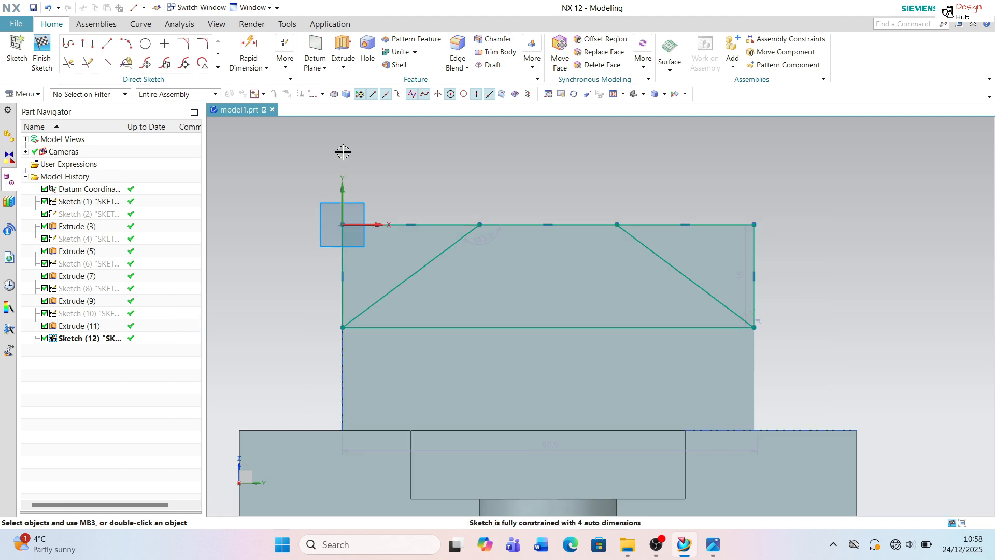
{"action": "left_click", "coordinate": [343, 52]}
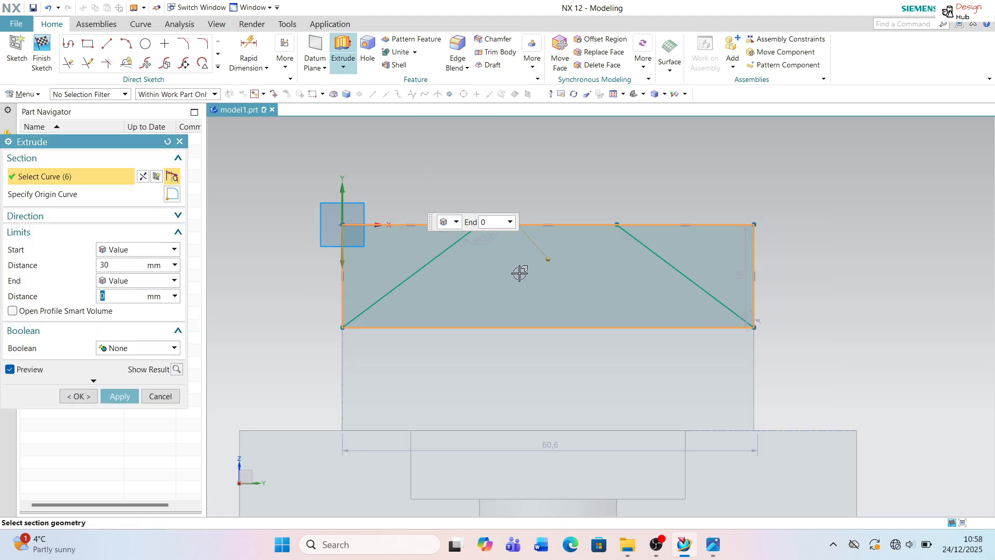
{"action": "middle_click_drag", "start_coordinate": [554, 306], "coordinate": [536, 316]}
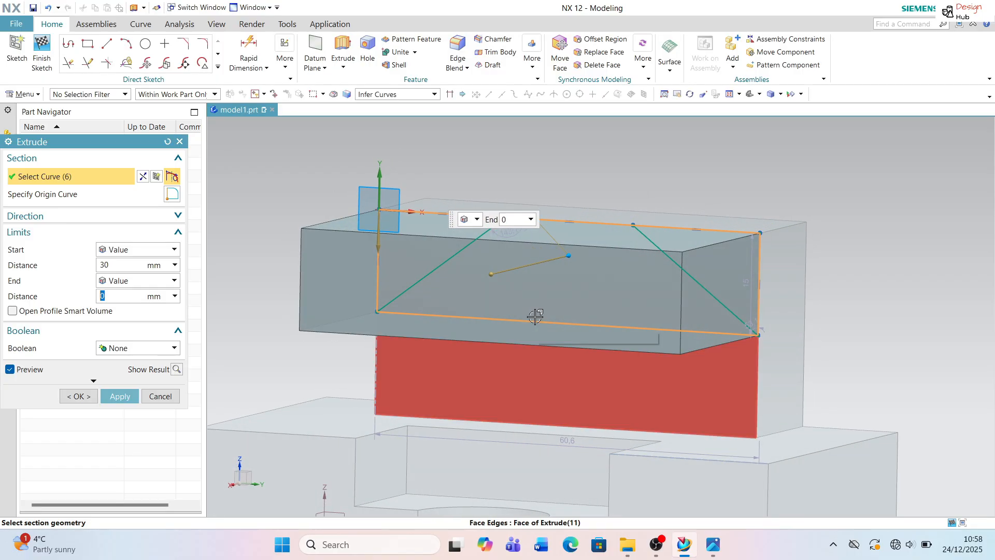
{"action": "key", "text": "Escape"}
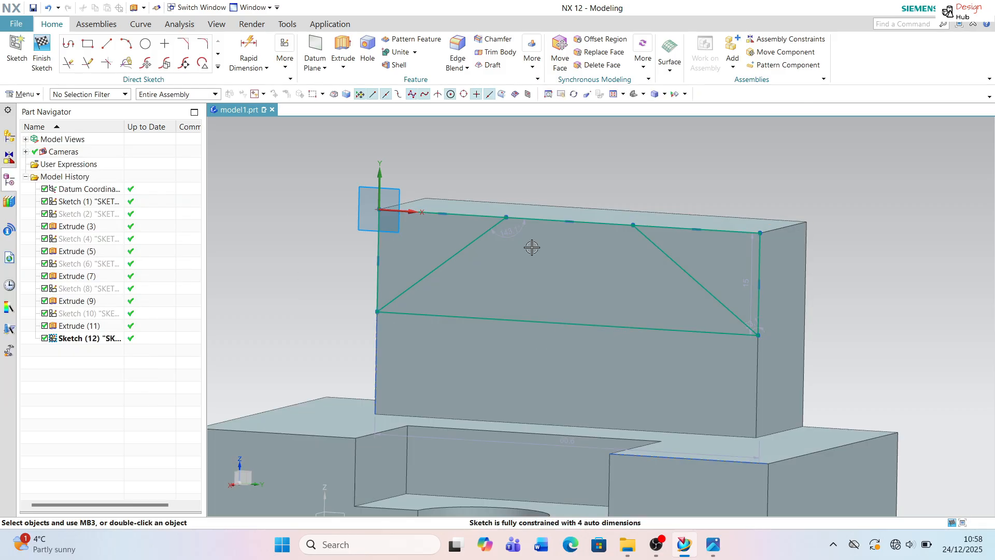
Trim away the long lower horizontal line and the 20 mm top line between the slopes, keeping only the two corner triangles.
{"action": "left_click", "coordinate": [67, 63]}
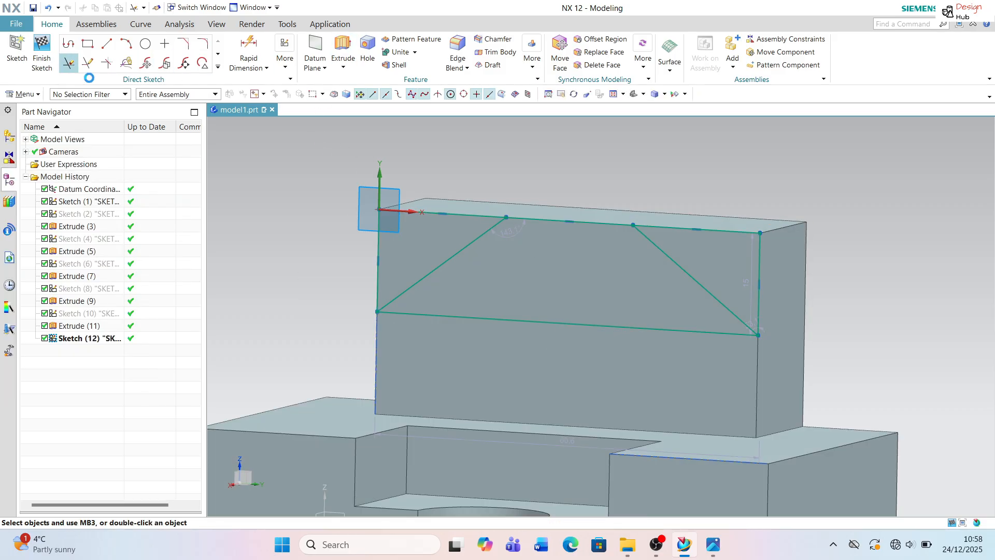
{"action": "left_click_drag", "start_coordinate": [527, 275], "coordinate": [549, 356]}
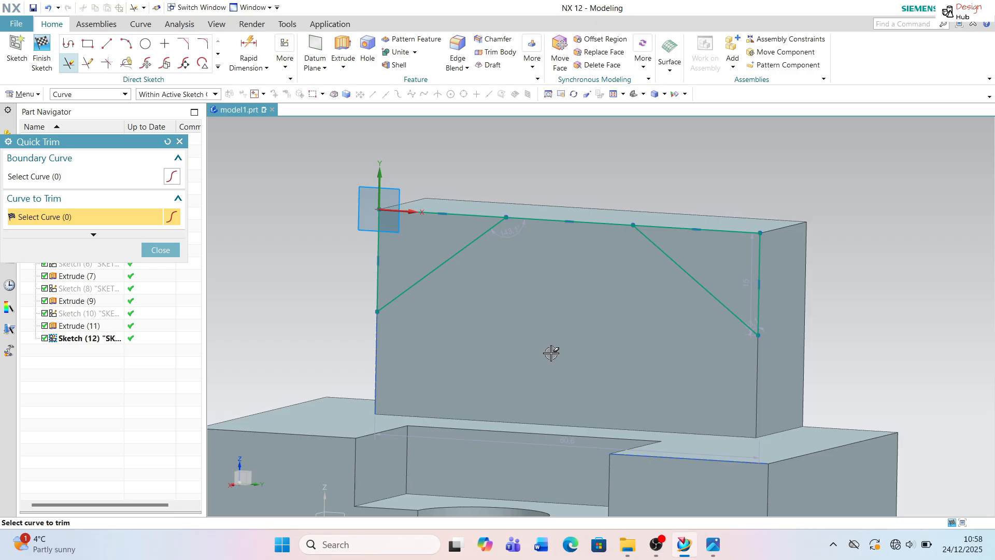
{"action": "left_click_drag", "start_coordinate": [599, 195], "coordinate": [590, 201]}
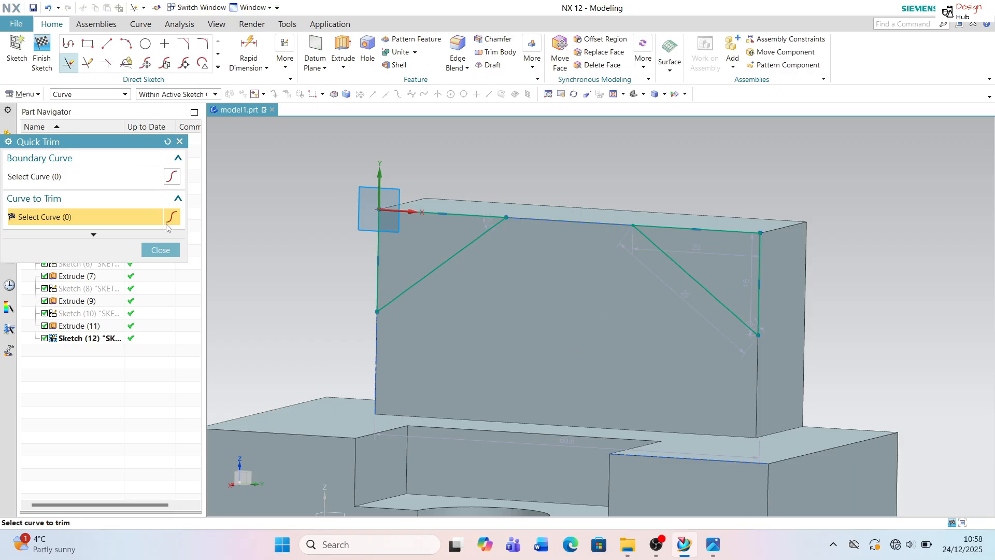
{"action": "left_click", "coordinate": [160, 249]}
Extrude both corner triangles from a start of -20 mm to an end of 0 mm, subtracting them from the upright.
{"action": "left_click", "coordinate": [343, 52]}
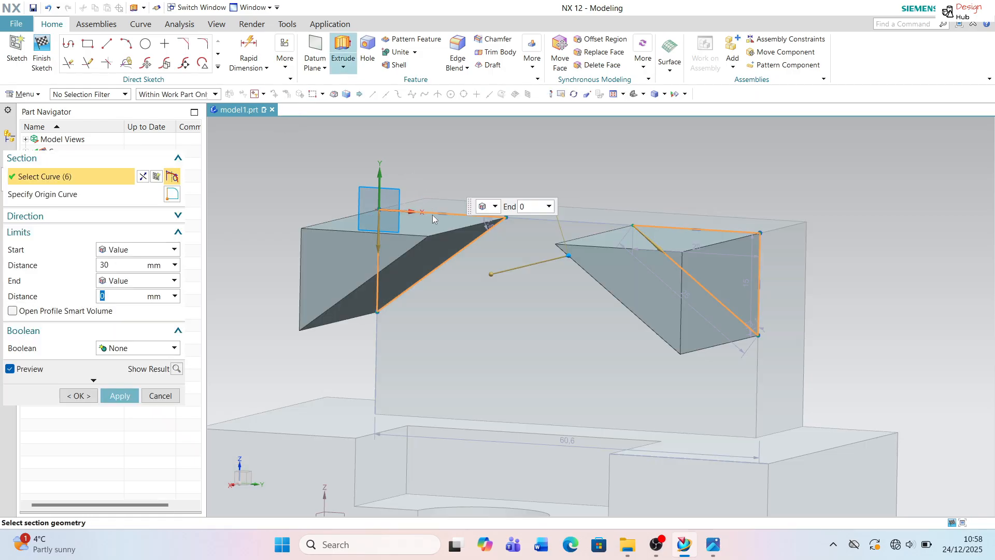
{"action": "left_click", "coordinate": [112, 265]}
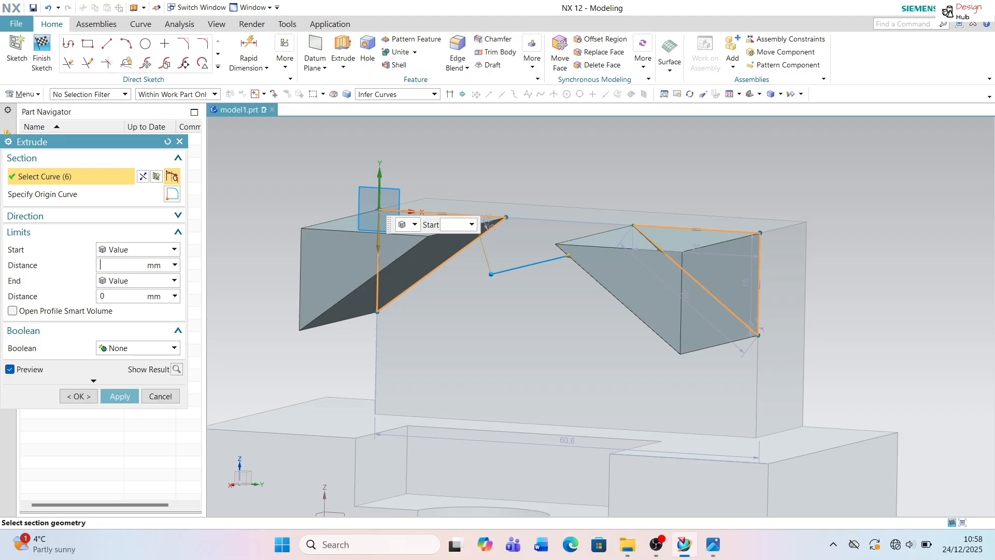
{"action": "type", "text": "-20"}
{"action": "key", "text": "Return"}
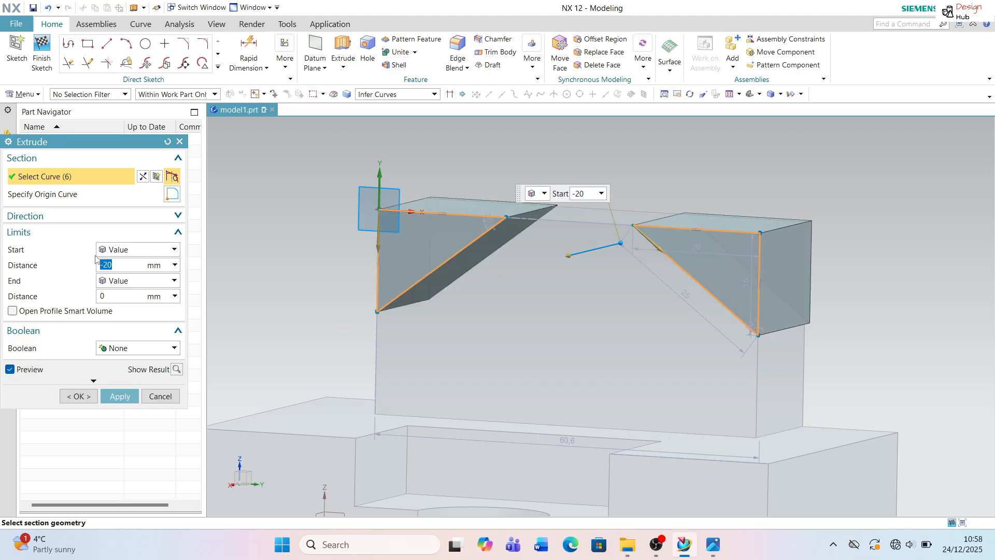
{"action": "left_click", "coordinate": [136, 347]}
{"action": "left_click", "coordinate": [122, 385]}
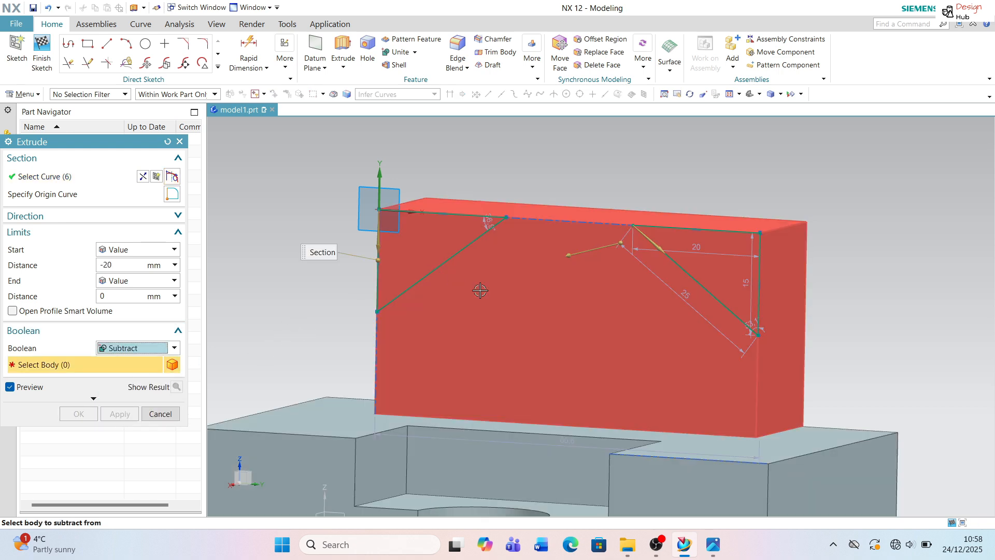
{"action": "left_click", "coordinate": [498, 293]}
{"action": "left_click", "coordinate": [120, 413]}
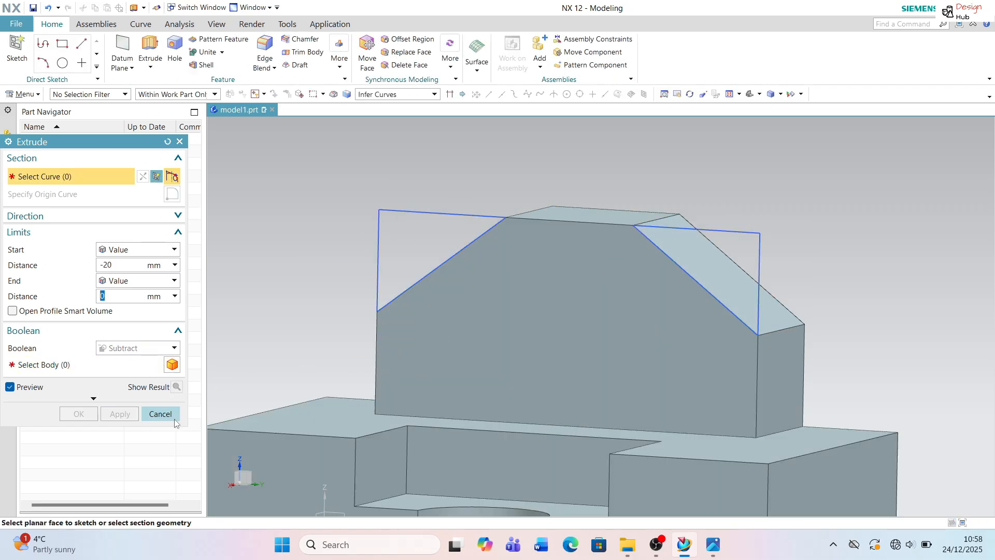
{"action": "left_click", "coordinate": [174, 417]}
Hide the corner triangle sketch and view the whole bracket.
{"action": "right_click", "coordinate": [423, 219]}
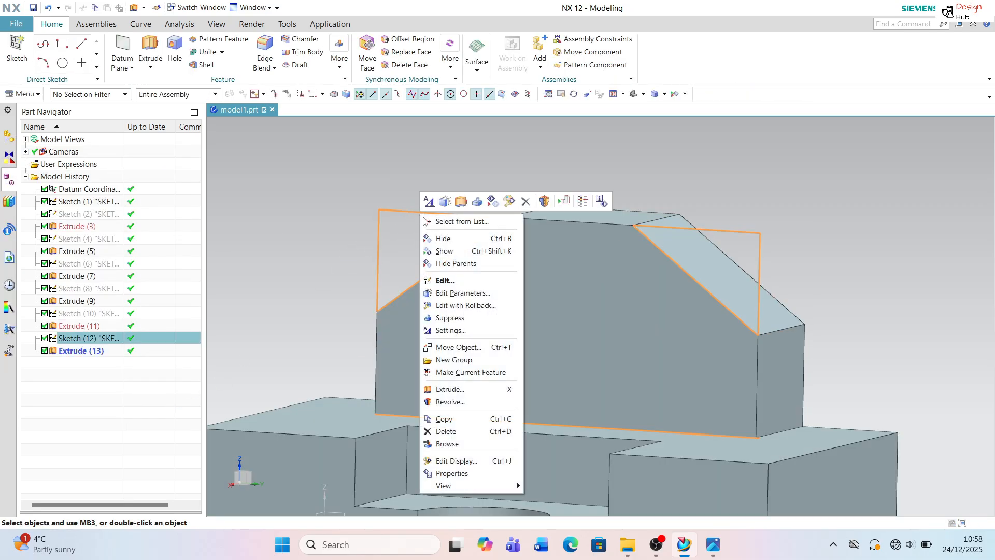
{"action": "left_click", "coordinate": [443, 239]}
{"action": "scroll", "coordinate": [544, 231], "scroll_direction": "down", "scroll_amount": 3}
{"action": "middle_click_drag", "start_coordinate": [551, 235], "coordinate": [608, 247]}
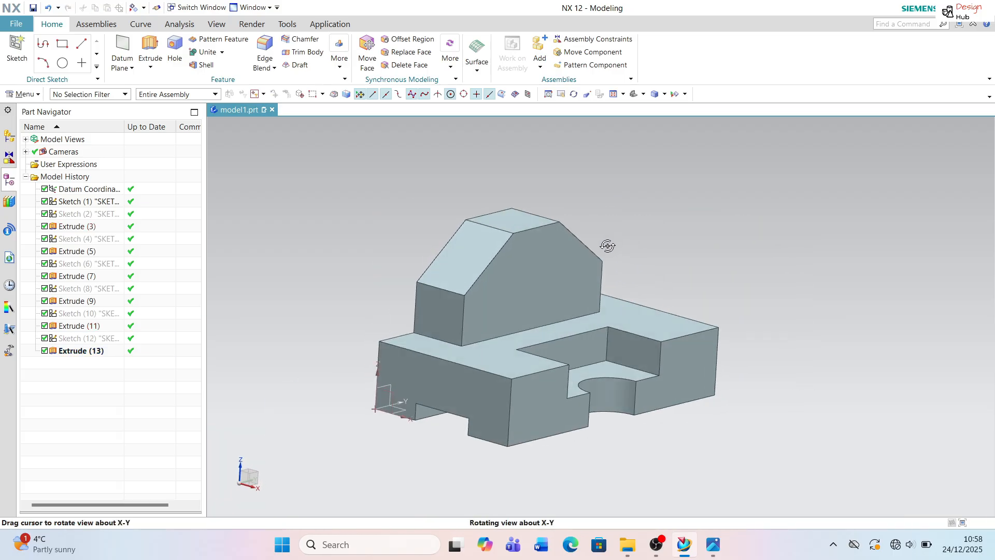
{"action": "scroll", "coordinate": [453, 257], "scroll_direction": "up", "scroll_amount": 5}
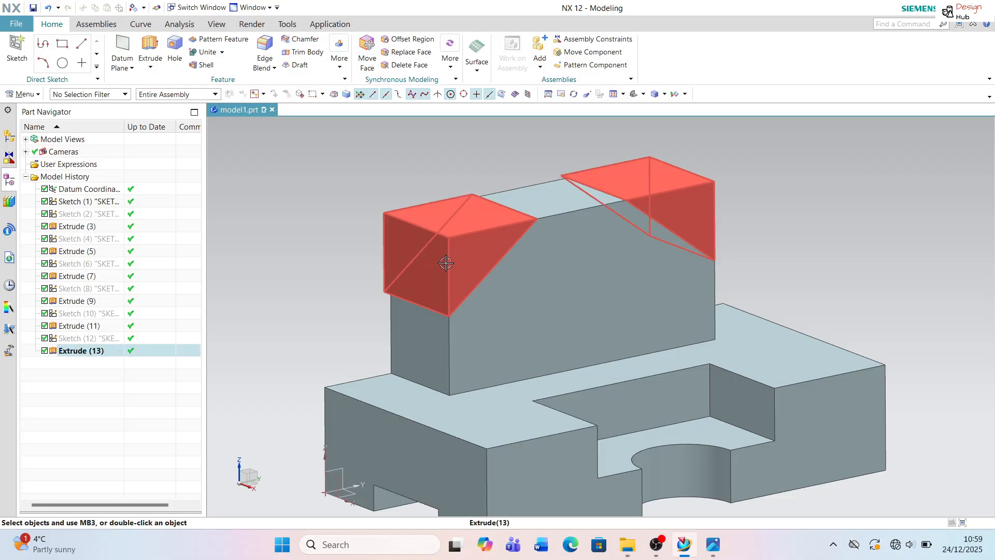
Check the hole in the reference drawing and sketch a 60 mm horizontal line on the upright's front face between the slopes' lower ends.
{"action": "key", "text": "alt+Tab"}
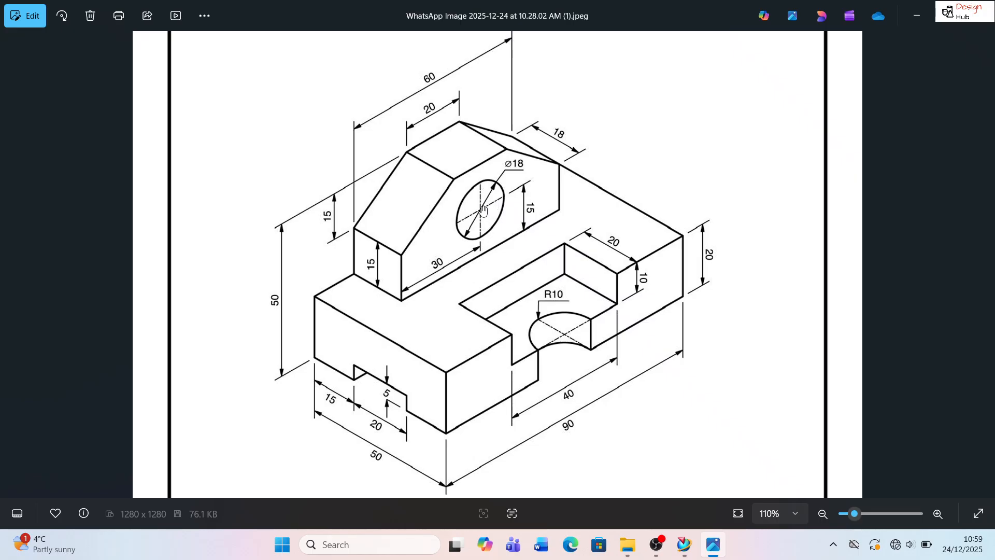
{"action": "key", "text": "alt+Tab"}
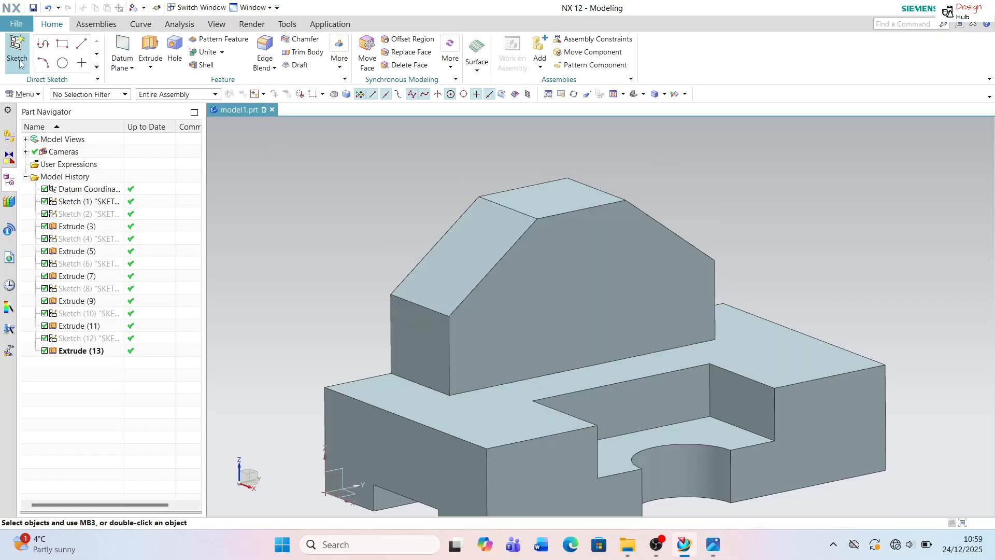
{"action": "left_click", "coordinate": [19, 61]}
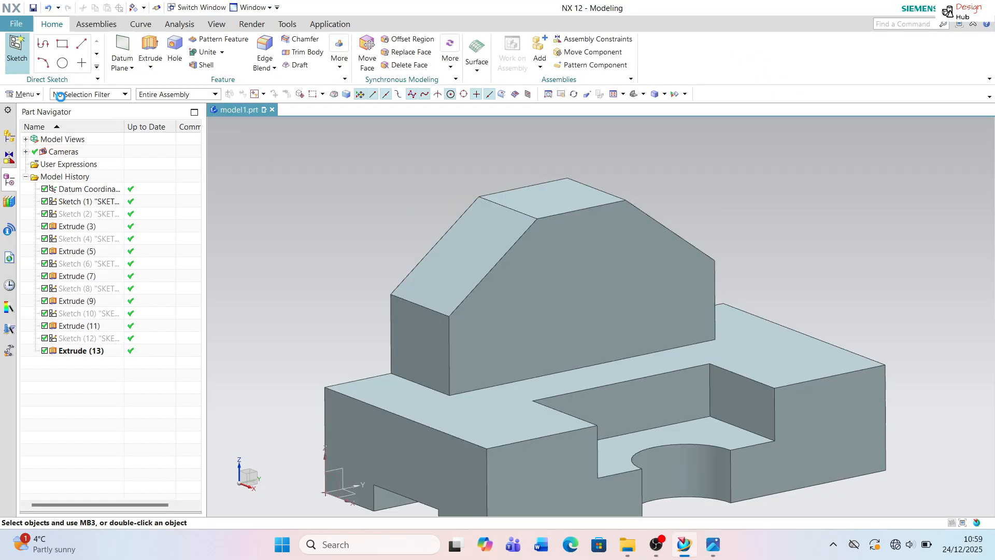
{"action": "left_click", "coordinate": [531, 283]}
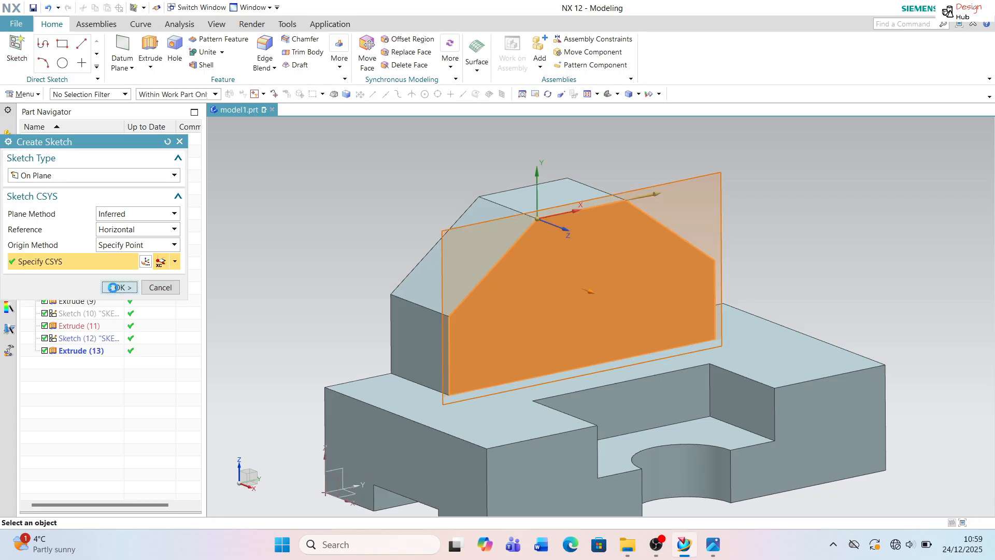
{"action": "left_click", "coordinate": [113, 287]}
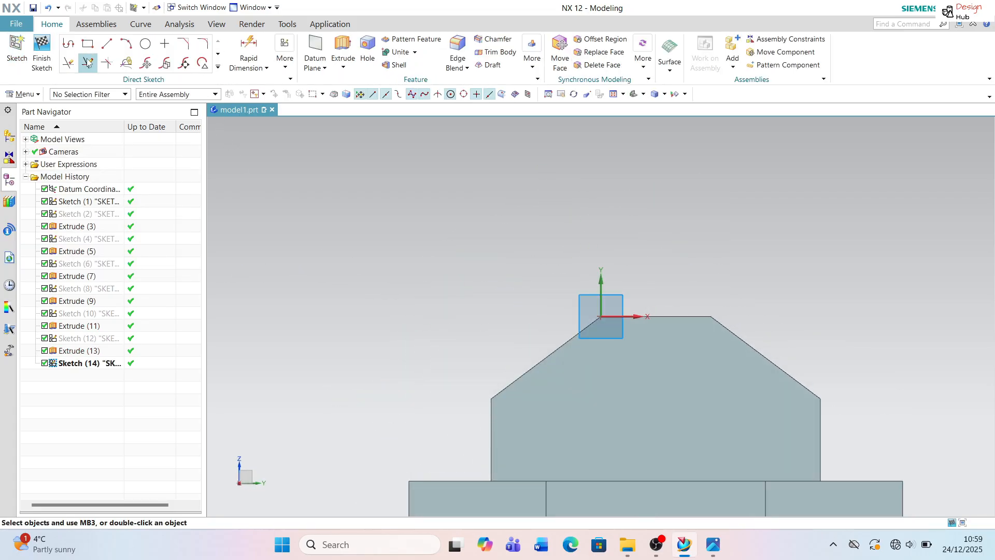
{"action": "left_click", "coordinate": [107, 44]}
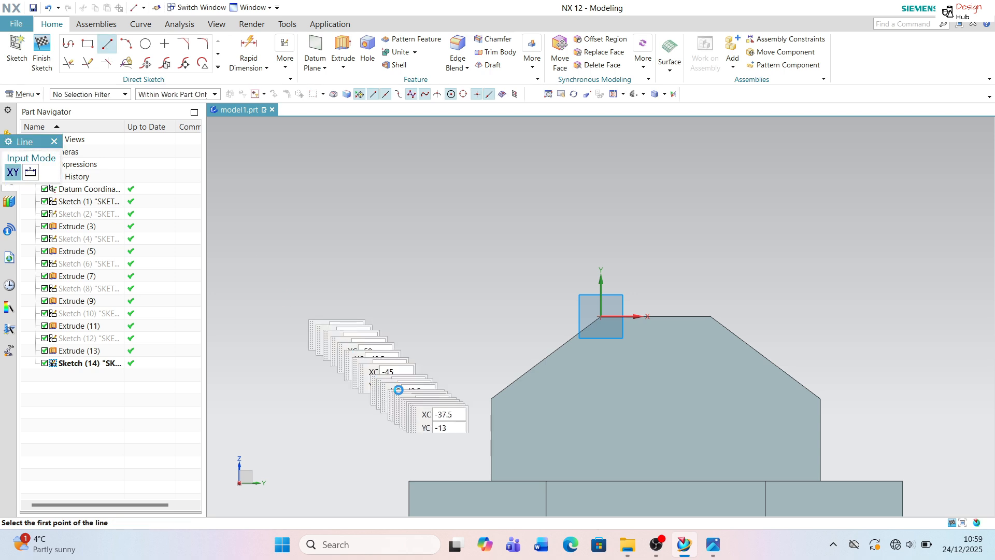
{"action": "left_click", "coordinate": [490, 398]}
{"action": "left_click", "coordinate": [821, 398]}
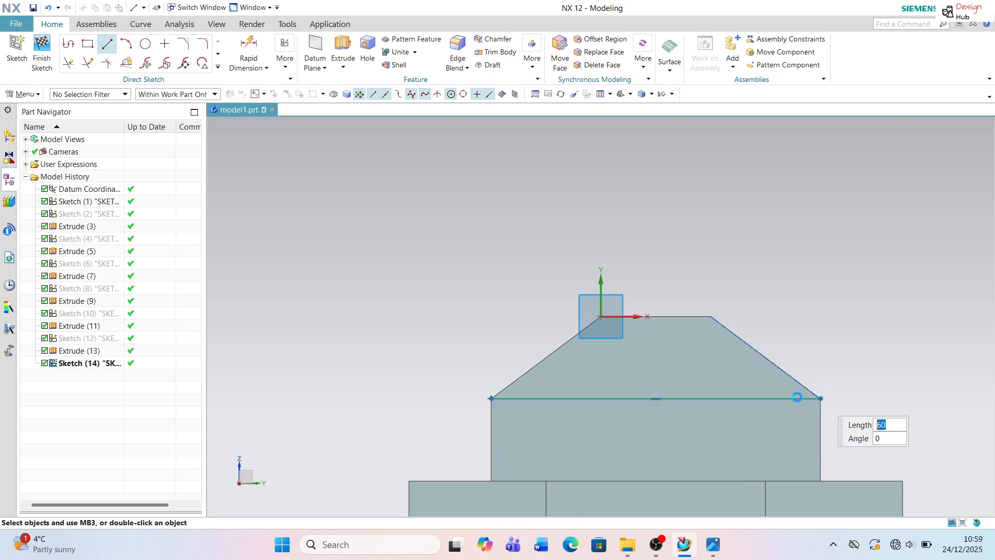
Draw an 18 mm diameter circle centred on the horizontal line's midpoint and compare it with the reference drawing.
{"action": "left_click", "coordinate": [146, 43]}
{"action": "left_click", "coordinate": [653, 398]}
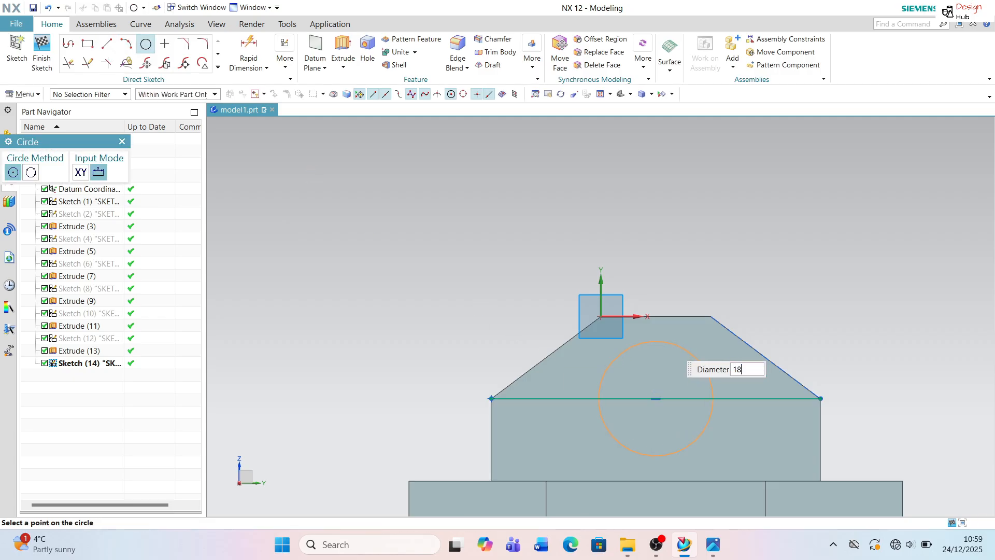
{"action": "key", "text": "Return"}
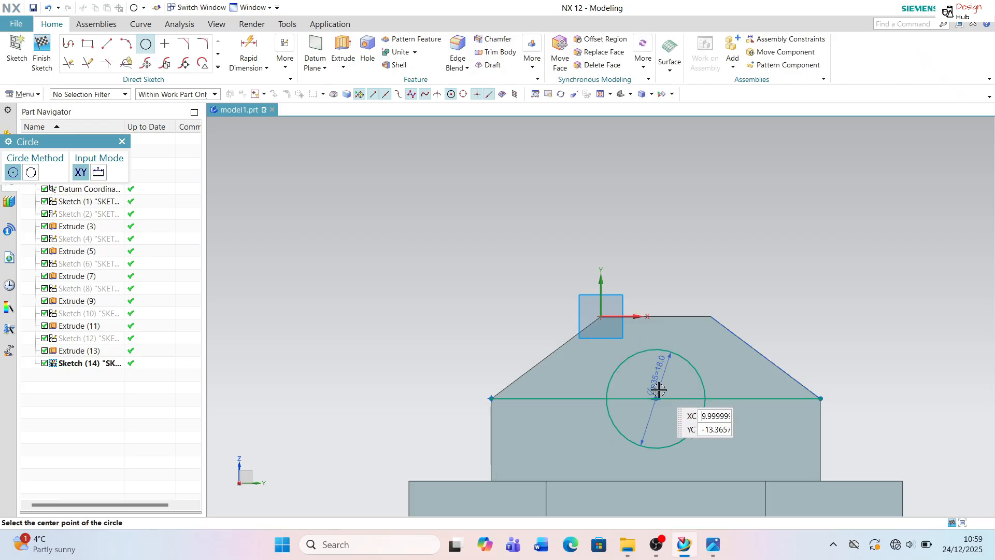
{"action": "key", "text": "alt+Tab"}
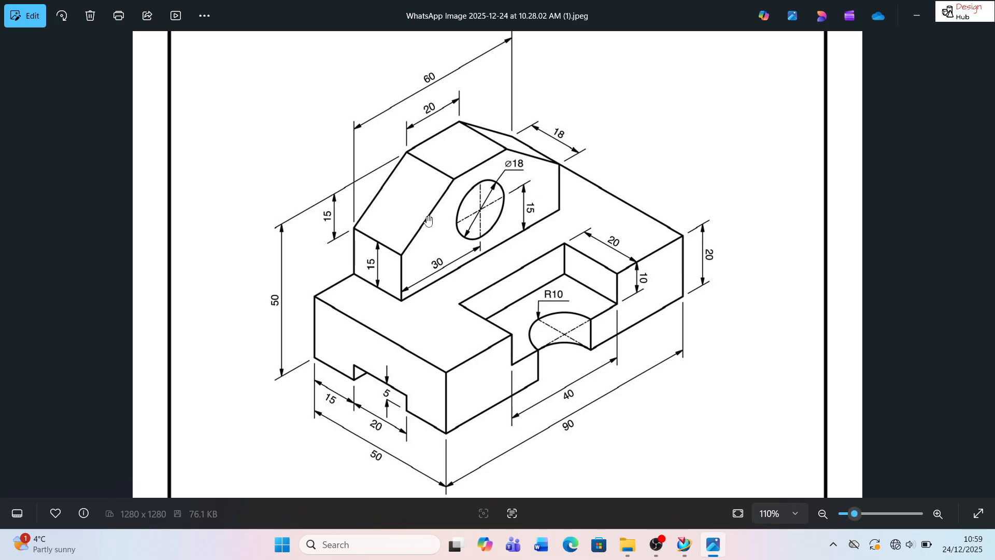
{"action": "key", "text": "alt+Tab"}
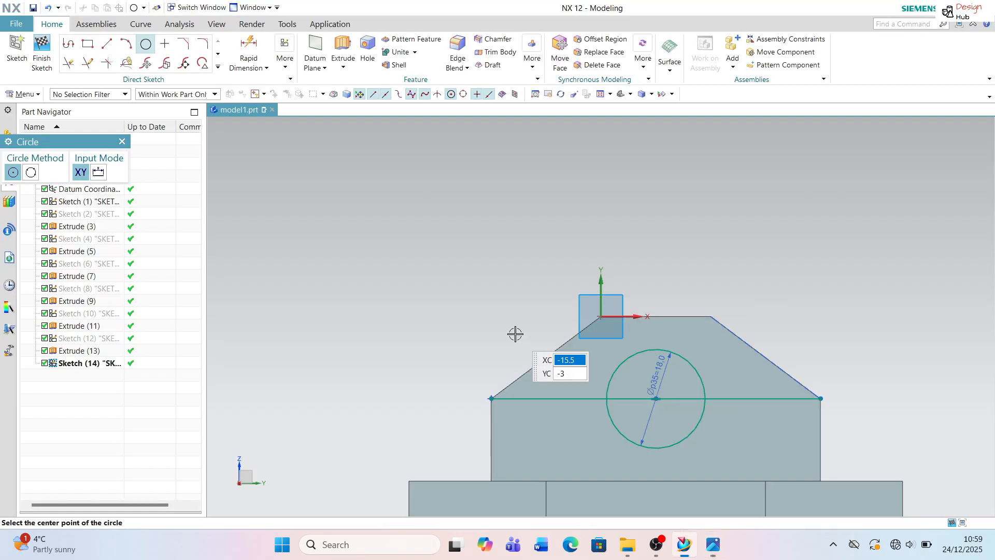
Trim away the horizontal line outside and inside the circle, leaving only the circle in the sketch.
{"action": "left_click", "coordinate": [66, 63]}
{"action": "left_click_drag", "start_coordinate": [577, 369], "coordinate": [584, 435]}
{"action": "left_click_drag", "start_coordinate": [654, 383], "coordinate": [636, 386]}
Extrude the circle from -20 mm to 0 mm and subtract it from the upright body to cut the through hole.
{"action": "mouse_move", "coordinate": [652, 412]}
{"action": "middle_mouse_down"}
{"action": "mouse_move", "coordinate": [677, 430]}
{"action": "mouse_move", "coordinate": [681, 418]}
{"action": "middle_mouse_up"}
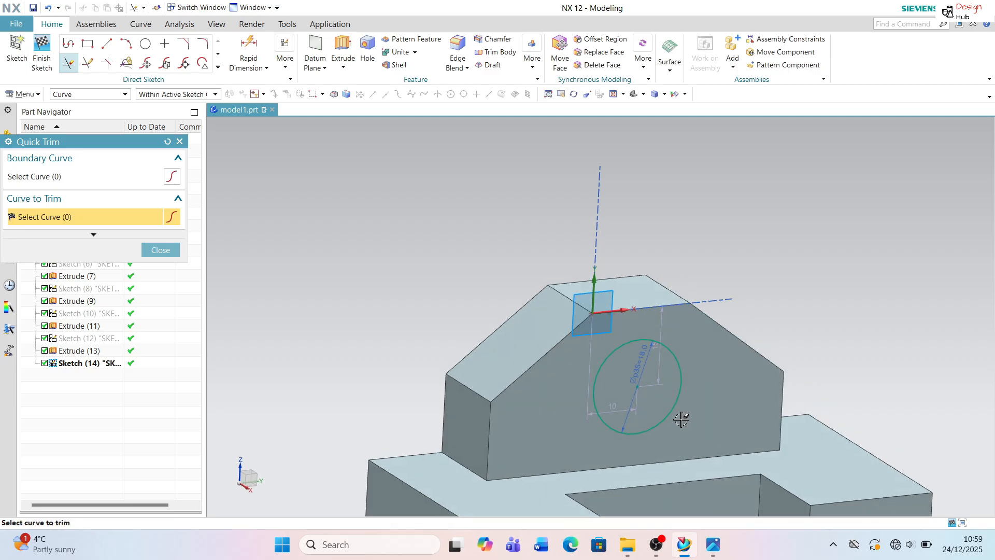
{"action": "mouse_move", "coordinate": [670, 384]}
{"action": "middle_mouse_down"}
{"action": "mouse_move", "coordinate": [644, 359]}
{"action": "mouse_move", "coordinate": [638, 332]}
{"action": "mouse_move", "coordinate": [628, 355]}
{"action": "mouse_move", "coordinate": [650, 326]}
{"action": "middle_mouse_up"}
{"action": "scroll", "coordinate": [649, 325], "scroll_direction": "down", "scroll_amount": 2}
{"action": "scroll", "coordinate": [623, 400], "scroll_direction": "up", "scroll_amount": 2}
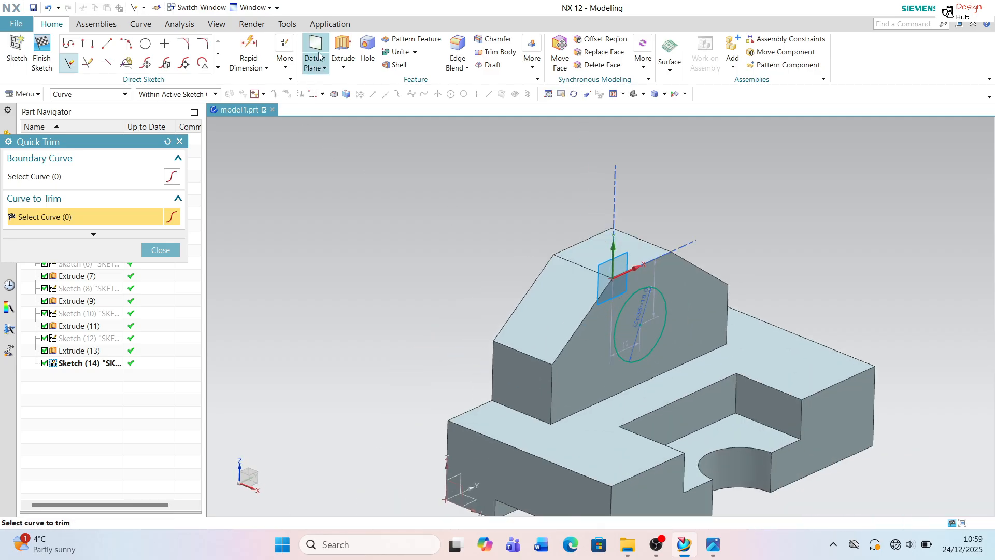
{"action": "left_click", "coordinate": [342, 52]}
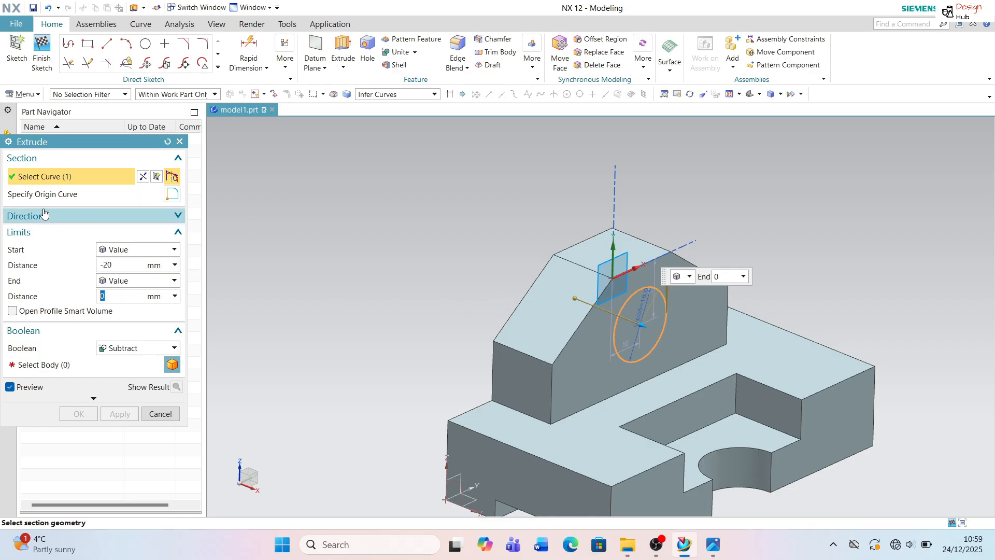
{"action": "left_click", "coordinate": [52, 368]}
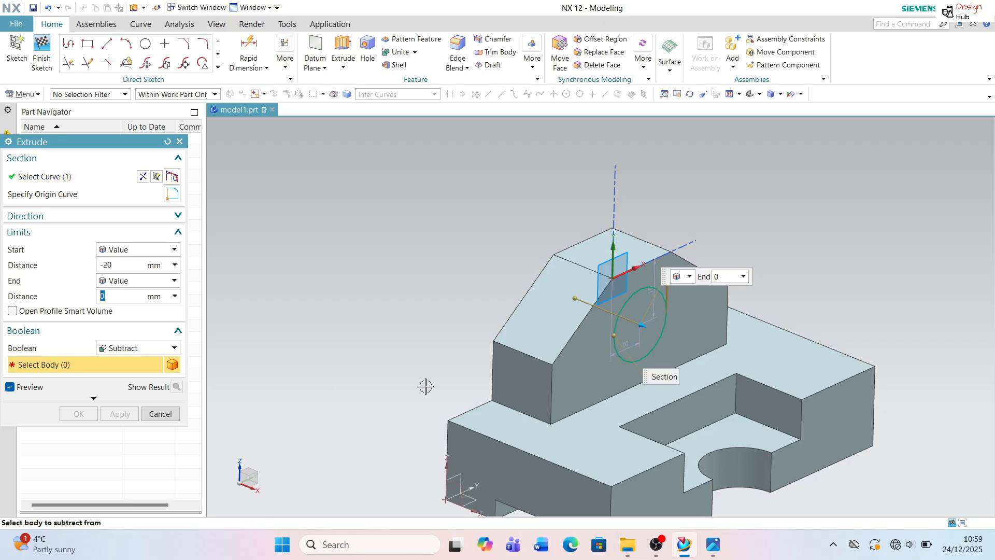
{"action": "left_click", "coordinate": [569, 365]}
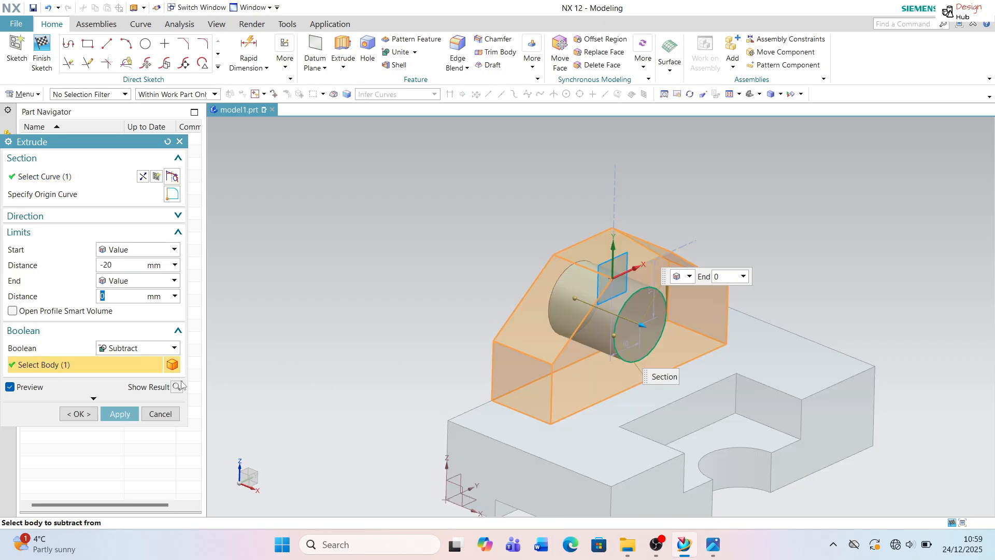
{"action": "left_click", "coordinate": [120, 413]}
{"action": "middle_click_drag", "start_coordinate": [618, 340], "coordinate": [611, 311]}
{"action": "key", "text": "Escape"}
Hide the circle sketch on the upright's front face.
{"action": "left_click", "coordinate": [640, 291]}
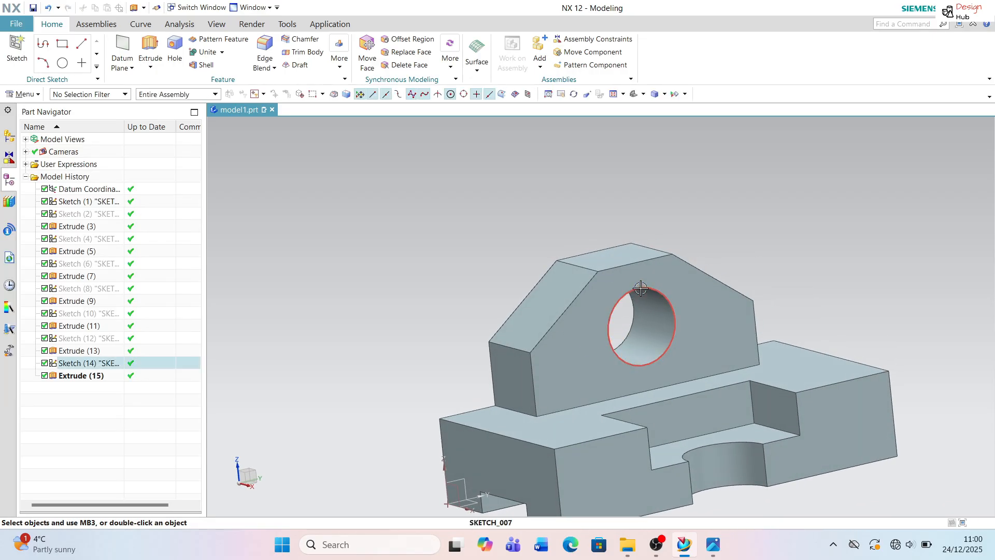
{"action": "right_click", "coordinate": [640, 291]}
{"action": "left_click", "coordinate": [654, 35]}
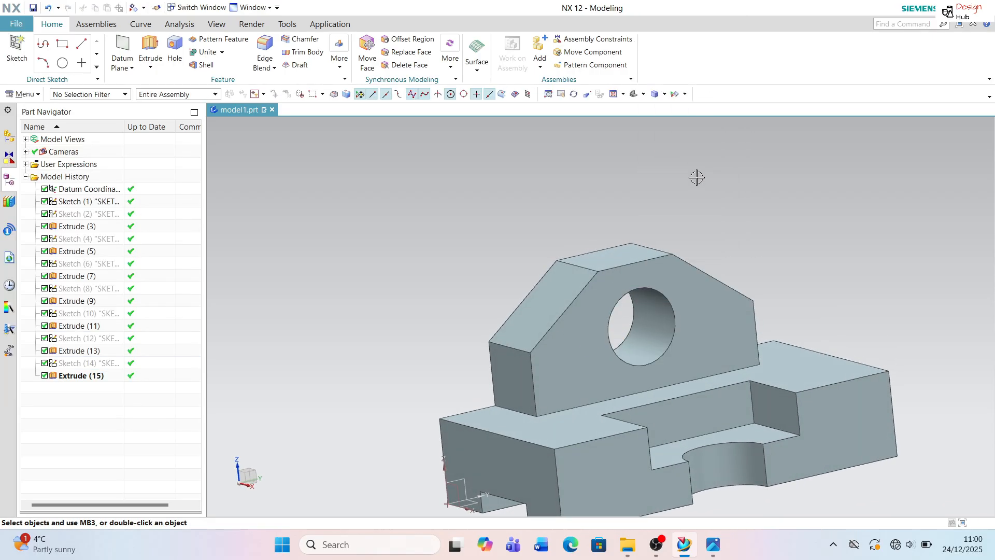
Examine the finished bracket from several angles, including the upright's hole, the base slot, the pocket and the rounded cutout.
{"action": "scroll", "coordinate": [761, 173], "scroll_direction": "down", "scroll_amount": 3}
{"action": "middle_click_drag", "start_coordinate": [720, 280], "coordinate": [710, 285]}
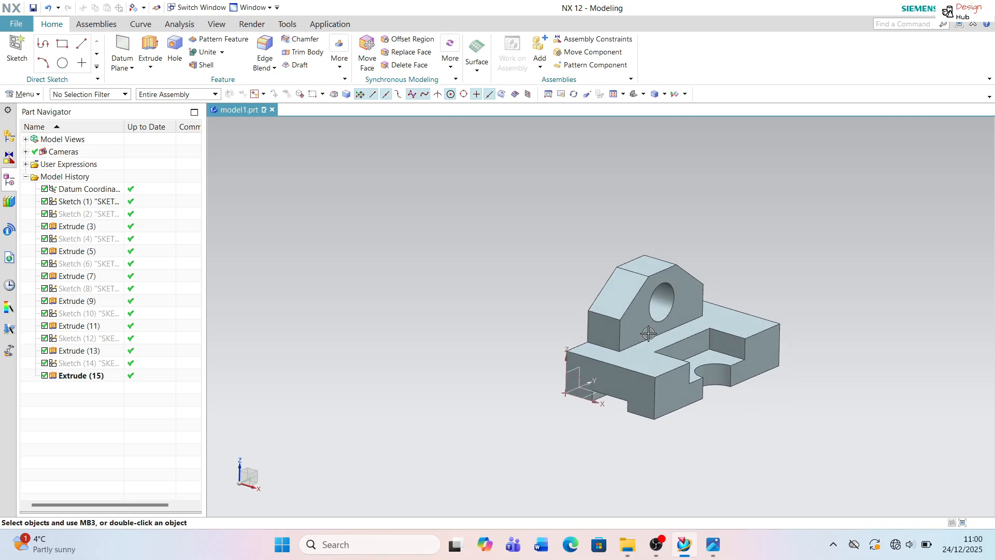
{"action": "scroll", "coordinate": [689, 295], "scroll_direction": "up", "scroll_amount": 2}
{"action": "middle_click_drag", "start_coordinate": [648, 321], "coordinate": [605, 342]}
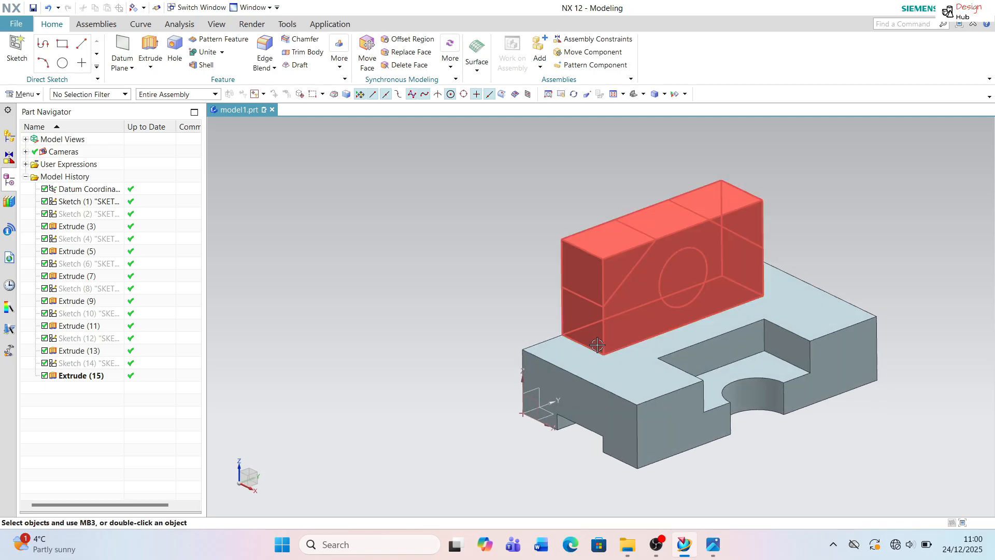
{"action": "middle_click_drag", "start_coordinate": [859, 231], "coordinate": [771, 346]}
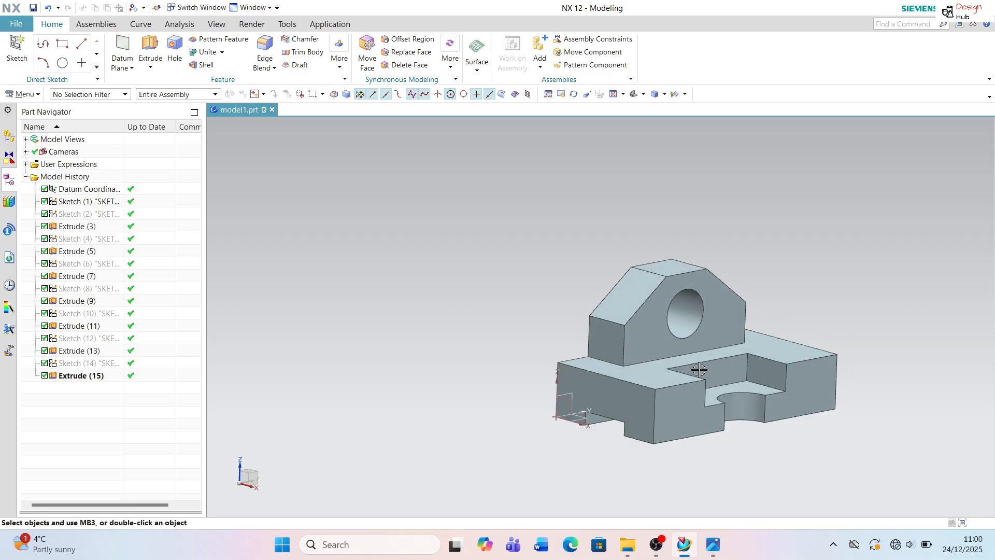
{"action": "scroll", "coordinate": [697, 370], "scroll_direction": "up", "scroll_amount": 2}
{"action": "middle_click_drag", "start_coordinate": [694, 369], "coordinate": [674, 357]}
{"action": "scroll", "coordinate": [897, 289], "scroll_direction": "up", "scroll_amount": 1}
{"action": "scroll", "coordinate": [904, 293], "scroll_direction": "down", "scroll_amount": 1}
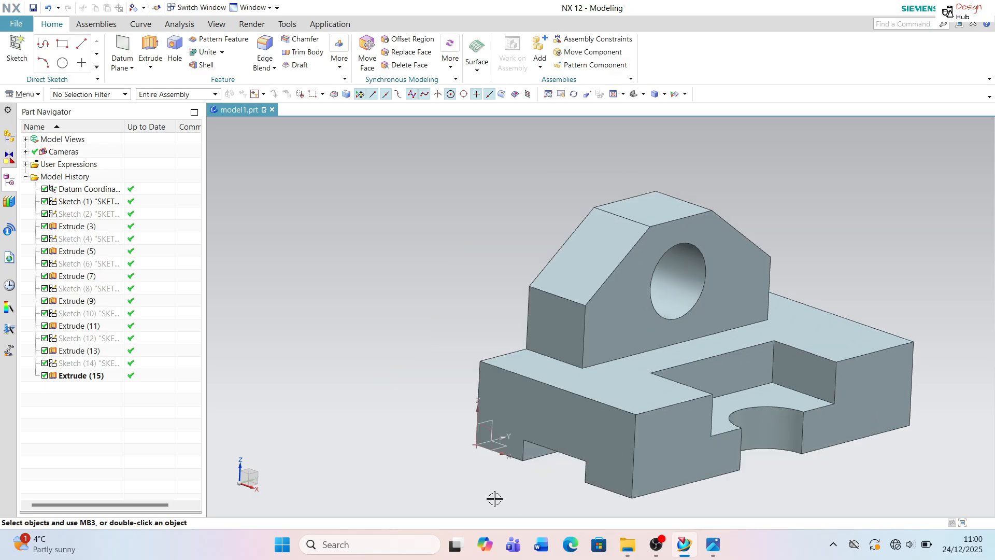
{"action": "scroll", "coordinate": [455, 490], "scroll_direction": "up", "scroll_amount": 1}
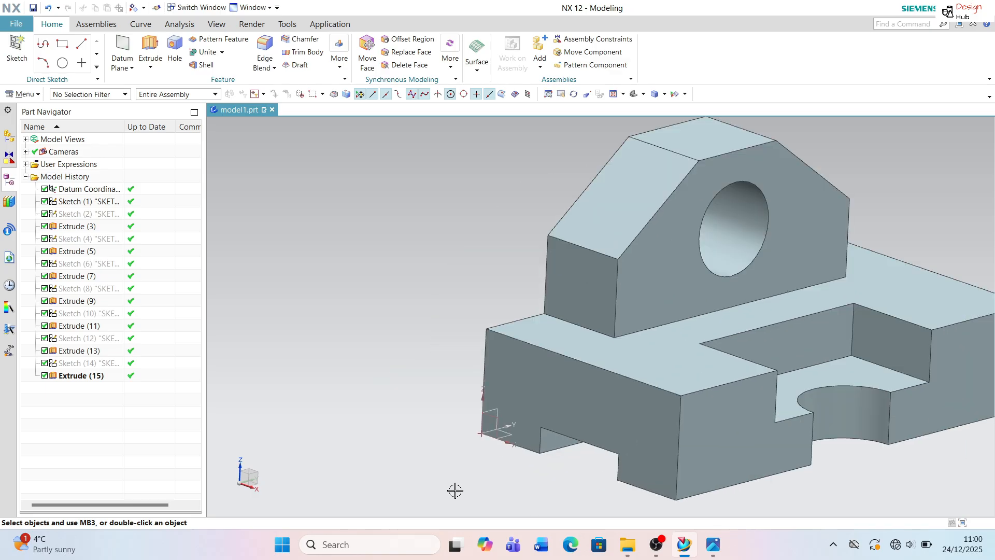
{"action": "scroll", "coordinate": [455, 490], "scroll_direction": "down", "scroll_amount": 1}
{"action": "scroll", "coordinate": [878, 285], "scroll_direction": "up", "scroll_amount": 1}
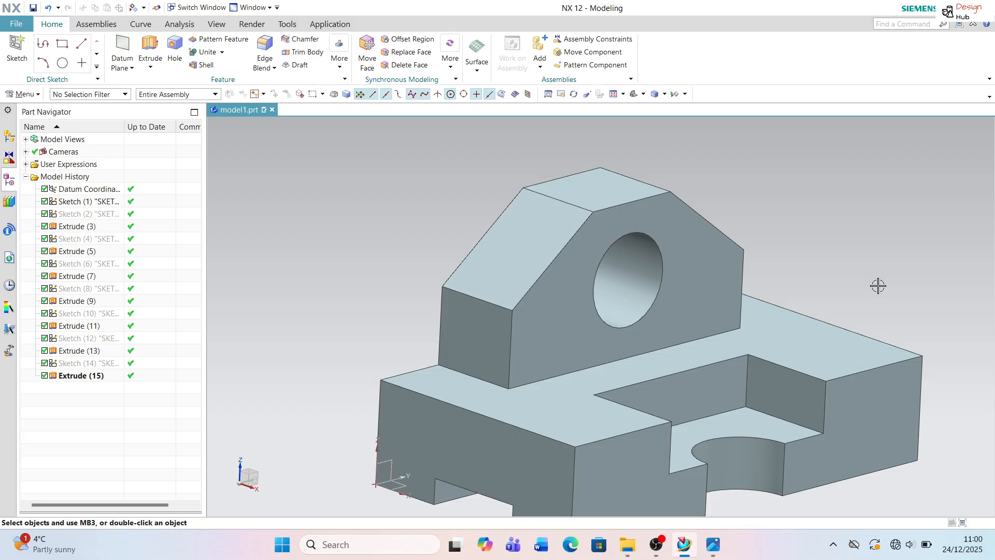
{"action": "middle_click_drag", "start_coordinate": [878, 282], "coordinate": [876, 277]}
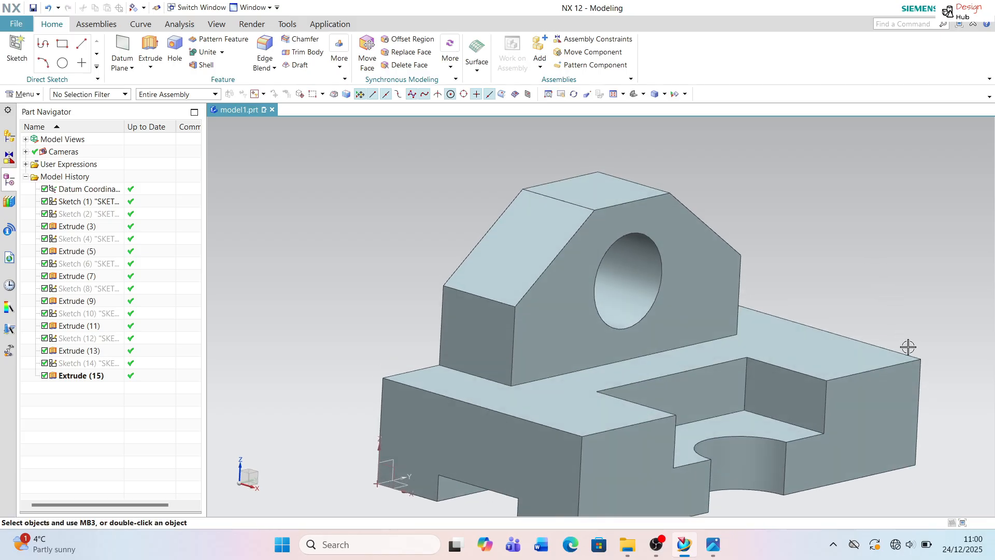